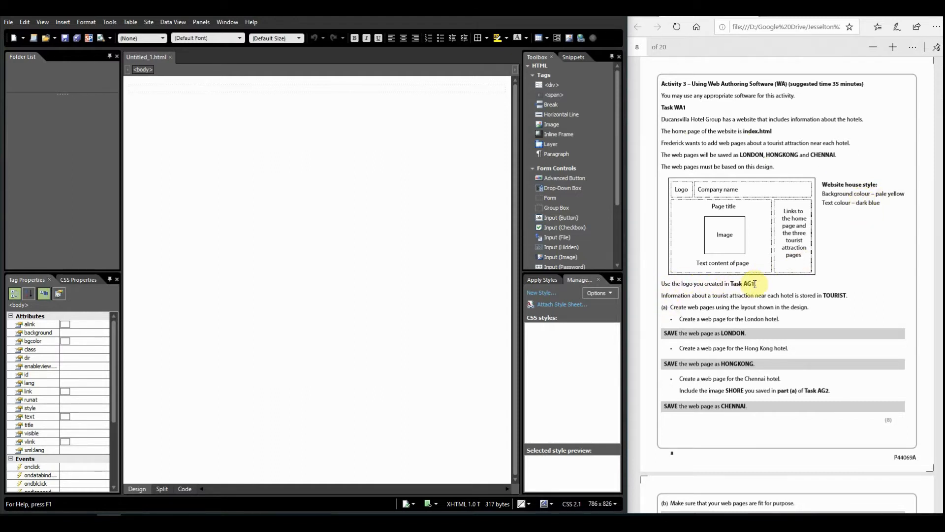
Step: Switch to the desktop and look in the Activity 3 folder for the Logo image
{"action": "left_click", "coordinate": [568, 9]}
{"action": "left_click_drag", "start_coordinate": [25, 31], "coordinate": [23, 115]}
{"action": "double_click", "coordinate": [22, 115]}
{"action": "left_click", "coordinate": [264, 234]}
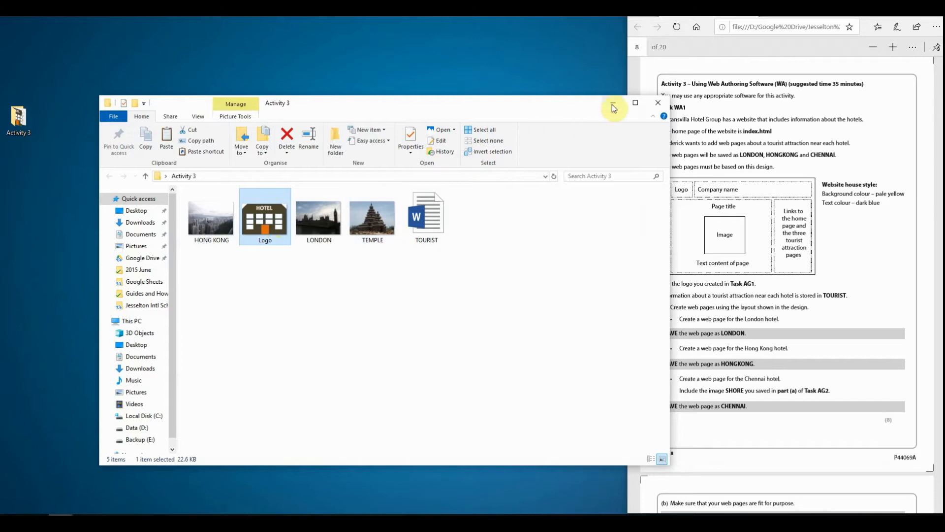
{"action": "left_click", "coordinate": [613, 107]}
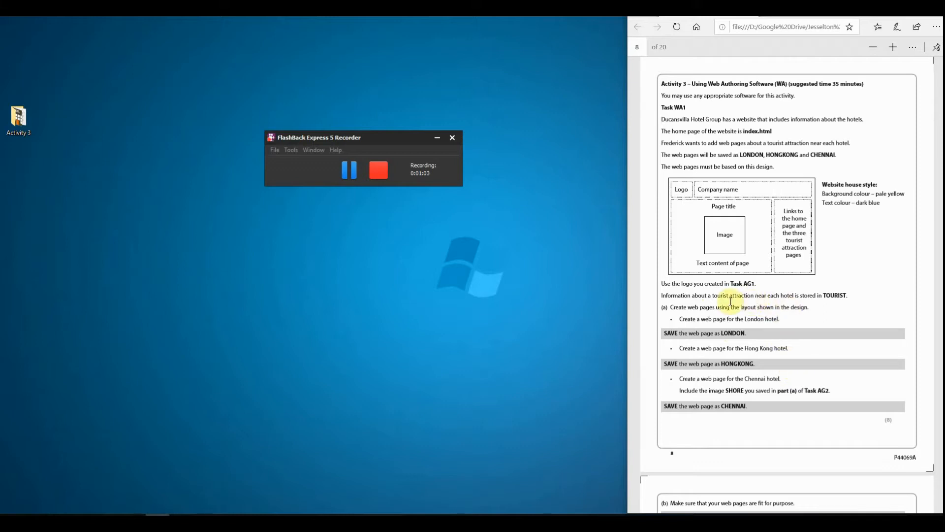
Step: Open the TOURIST document from the Activity 3 folder and review its tourist attraction text in Word
{"action": "double_click", "coordinate": [835, 296]}
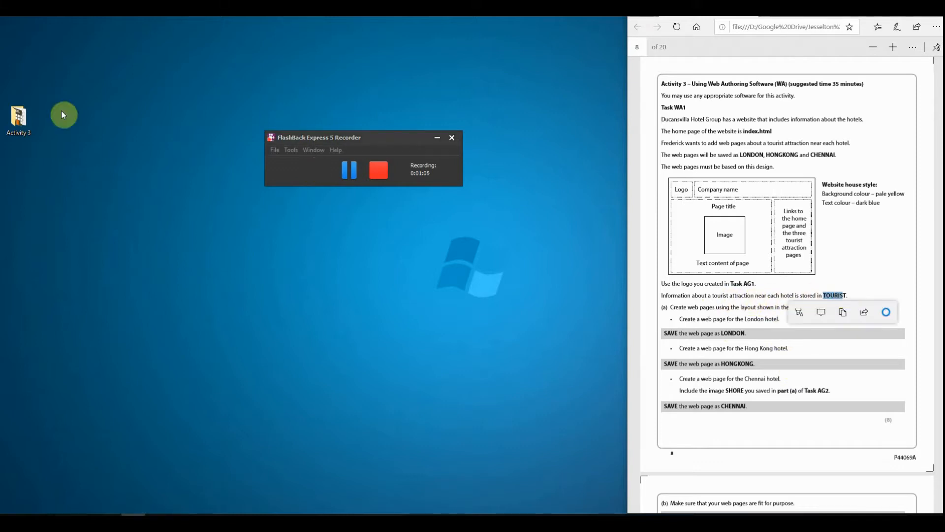
{"action": "double_click", "coordinate": [18, 118]}
{"action": "double_click", "coordinate": [442, 225]}
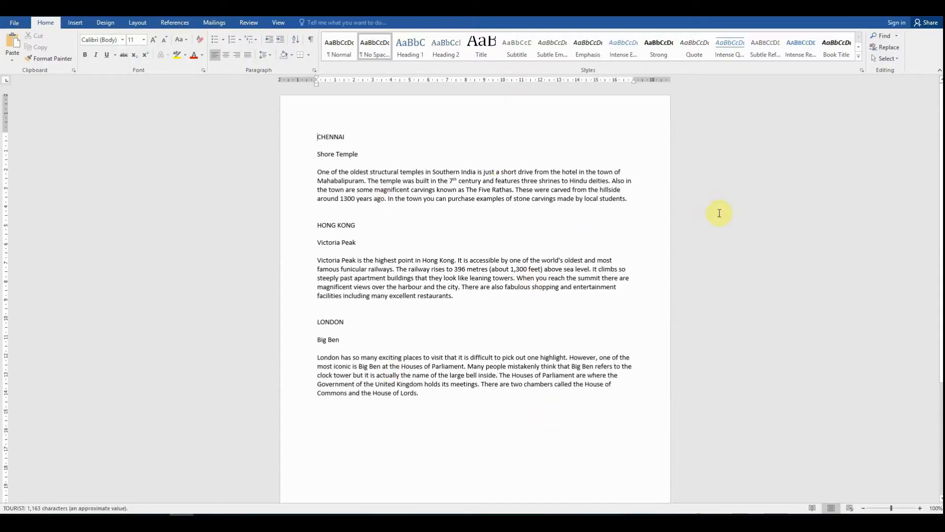
{"action": "left_click", "coordinate": [892, 12]}
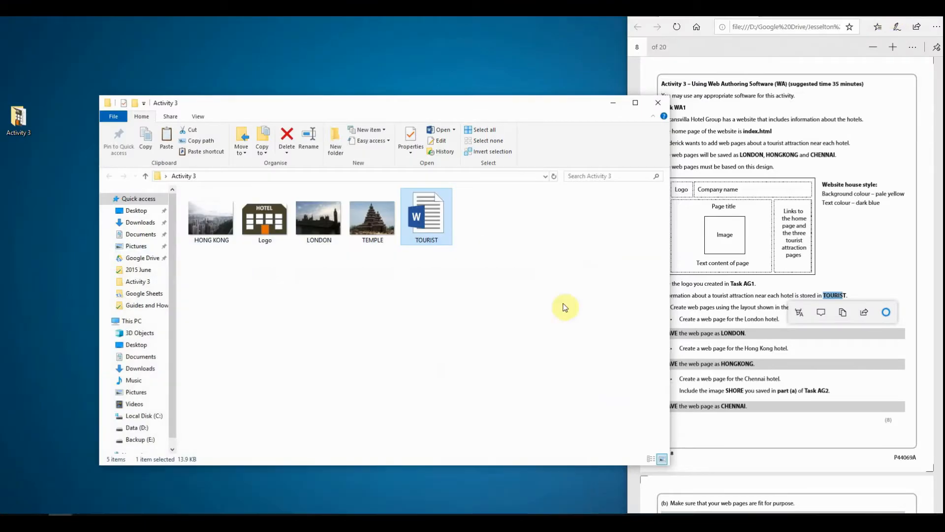
{"action": "left_click", "coordinate": [622, 106]}
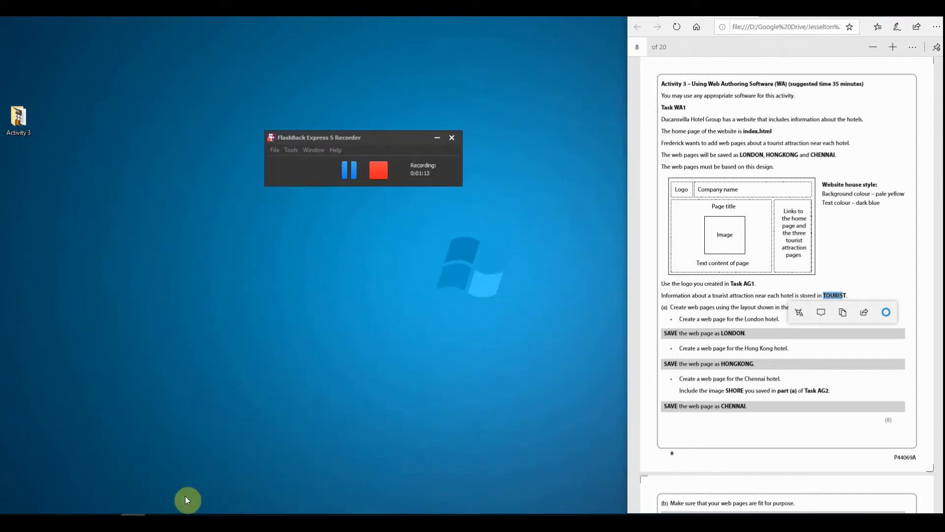
Step: Switch back to Expression Web, close the untitled page and create a new blank HTML page
{"action": "left_click", "coordinate": [109, 522]}
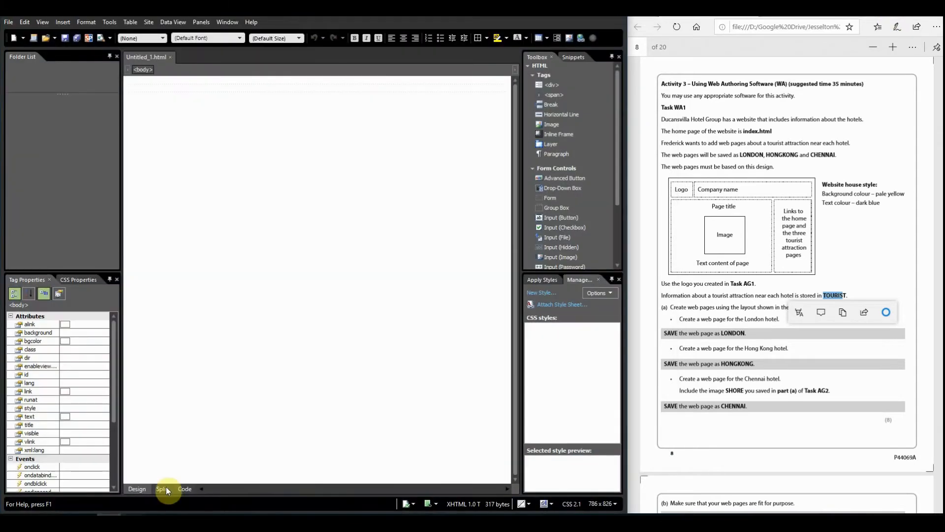
{"action": "left_click", "coordinate": [171, 57]}
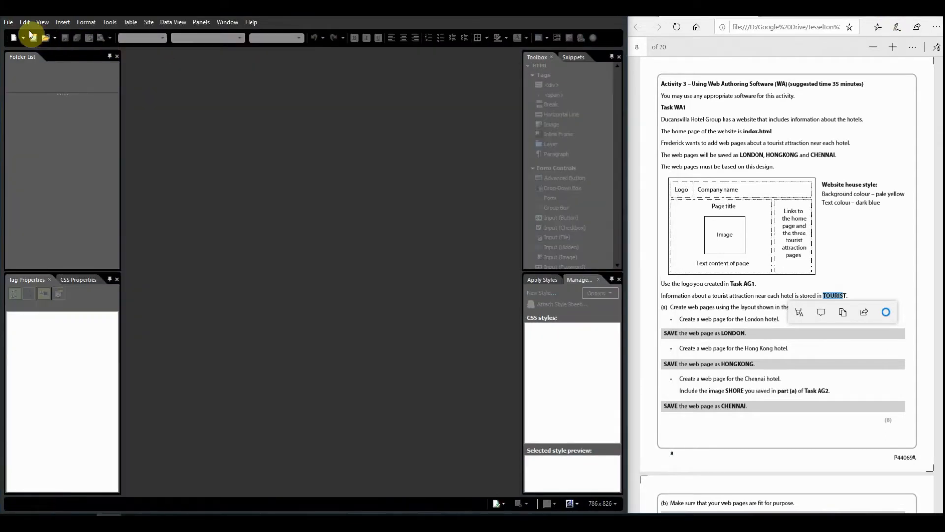
{"action": "left_click", "coordinate": [9, 23]}
{"action": "mouse_move", "coordinate": [15, 34]}
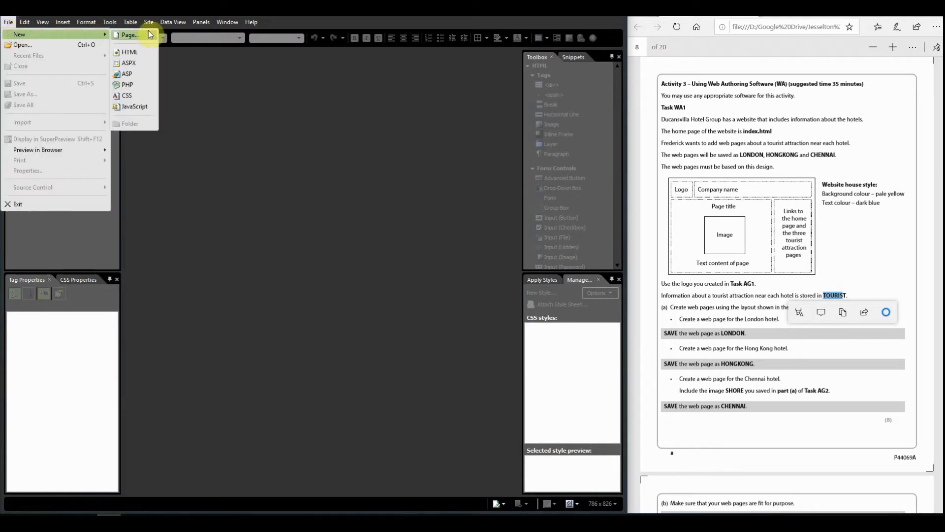
{"action": "left_click", "coordinate": [135, 51]}
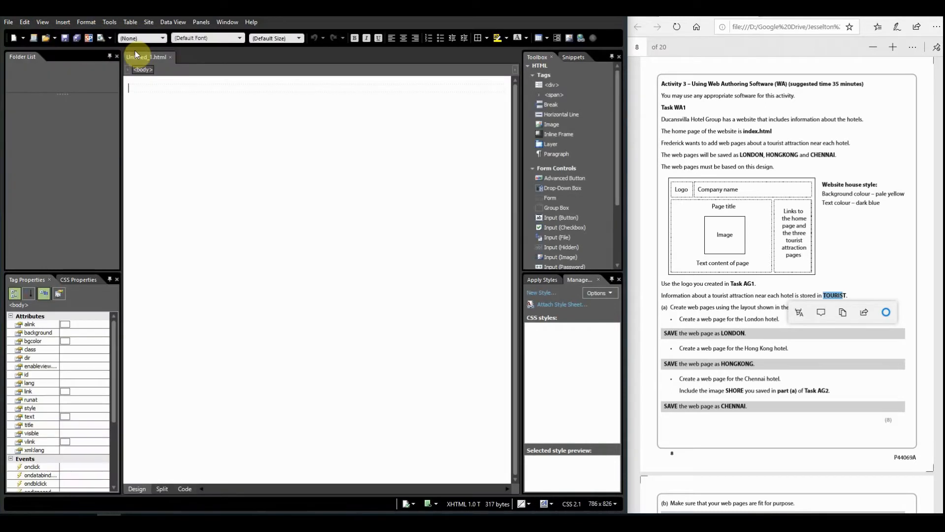
Step: Save the new page as Template.html in the Activity 3 folder on the desktop
{"action": "right_click", "coordinate": [144, 58]}
{"action": "left_click", "coordinate": [149, 63]}
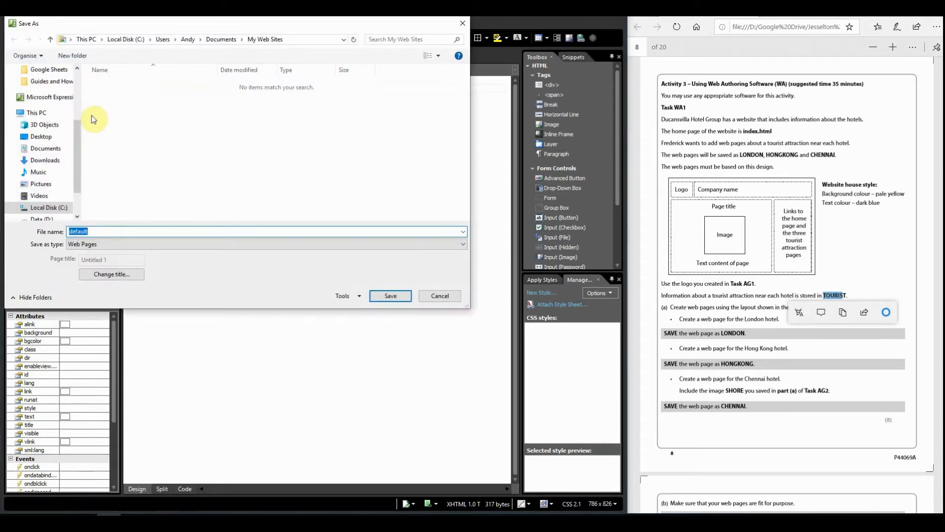
{"action": "left_click_drag", "start_coordinate": [78, 137], "coordinate": [61, 72]}
{"action": "left_click", "coordinate": [46, 92]}
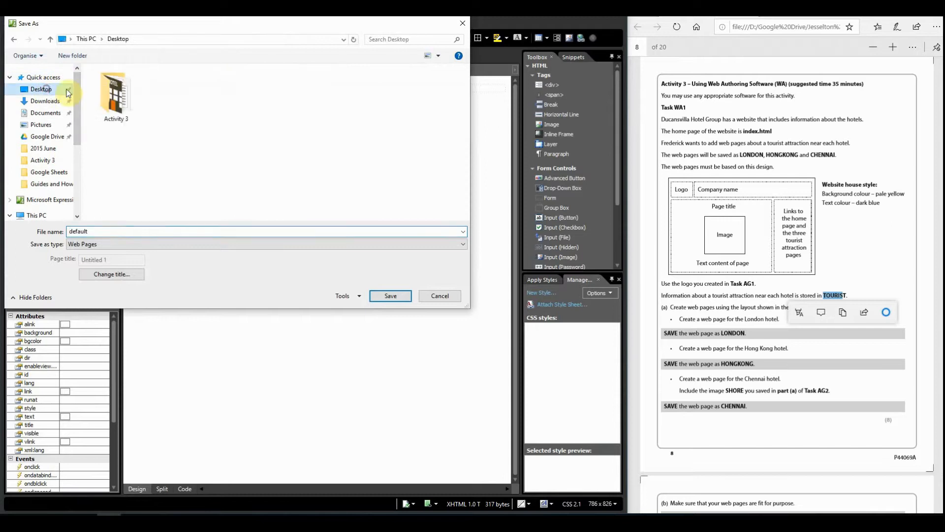
{"action": "double_click", "coordinate": [112, 109]}
{"action": "left_click", "coordinate": [156, 231]}
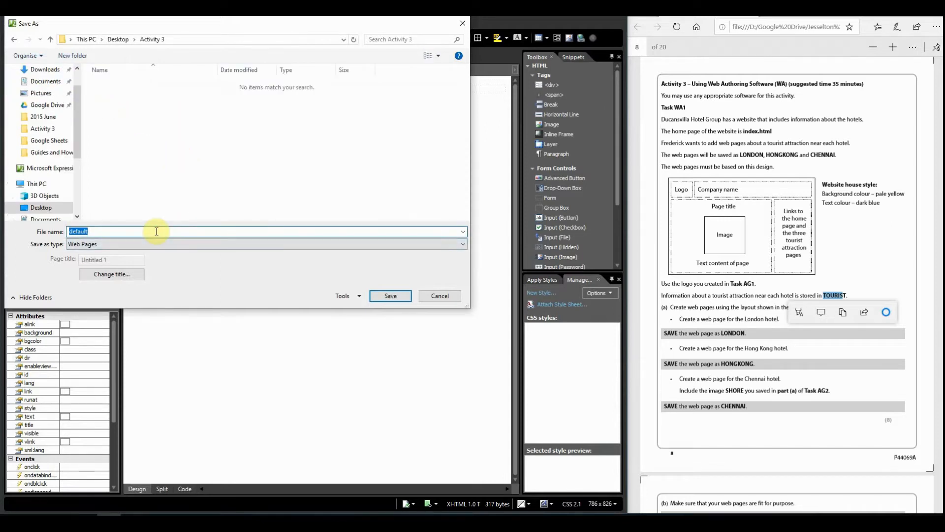
{"action": "type", "text": "Template.html"}
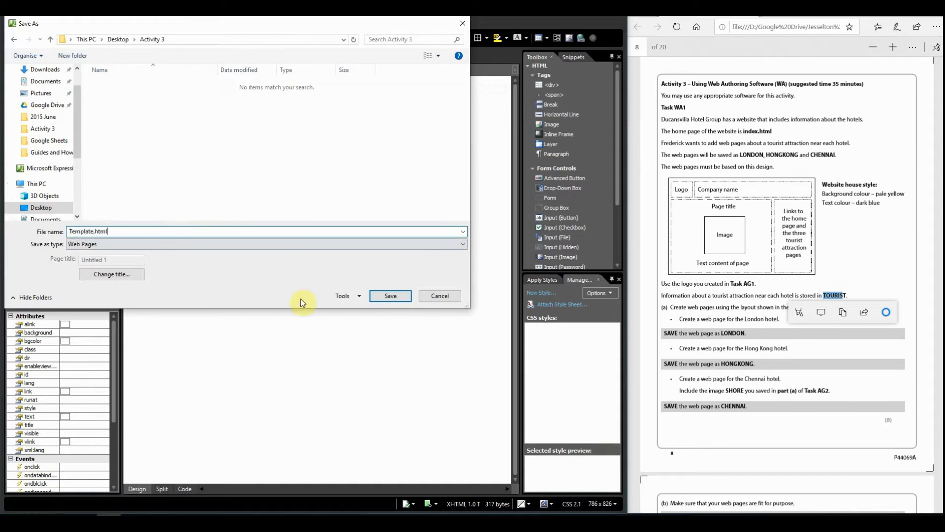
{"action": "left_click", "coordinate": [379, 298]}
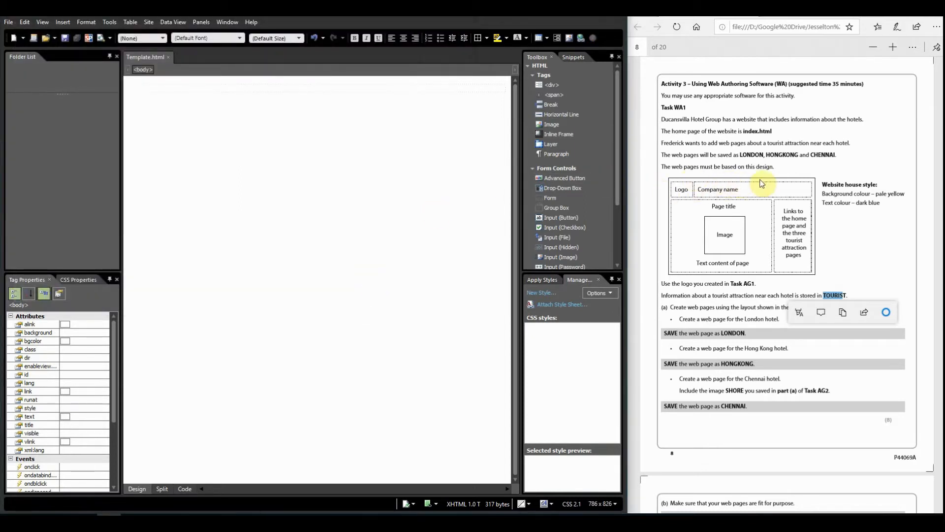
Step: Insert a table with 1 row and 2 columns, 900 pixels wide, and narrow its first column to about 160 px
{"action": "left_click", "coordinate": [225, 91]}
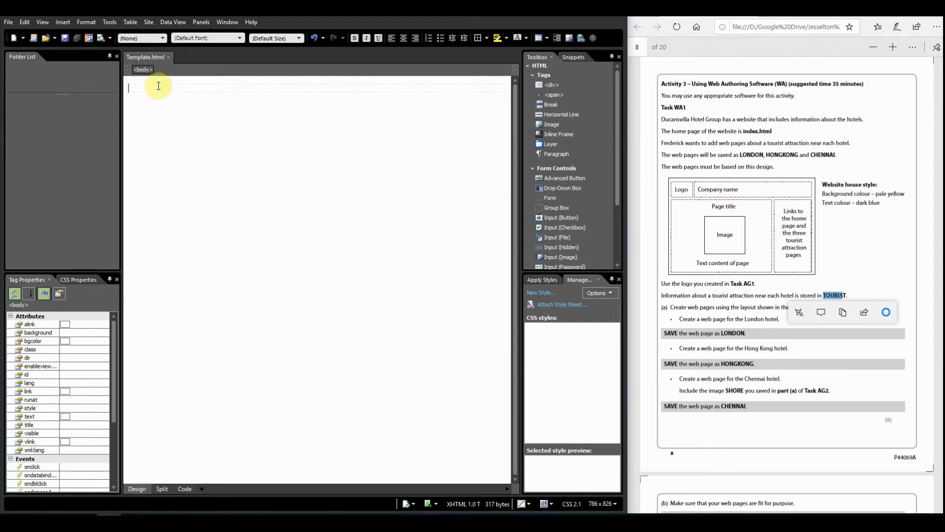
{"action": "left_click", "coordinate": [126, 22]}
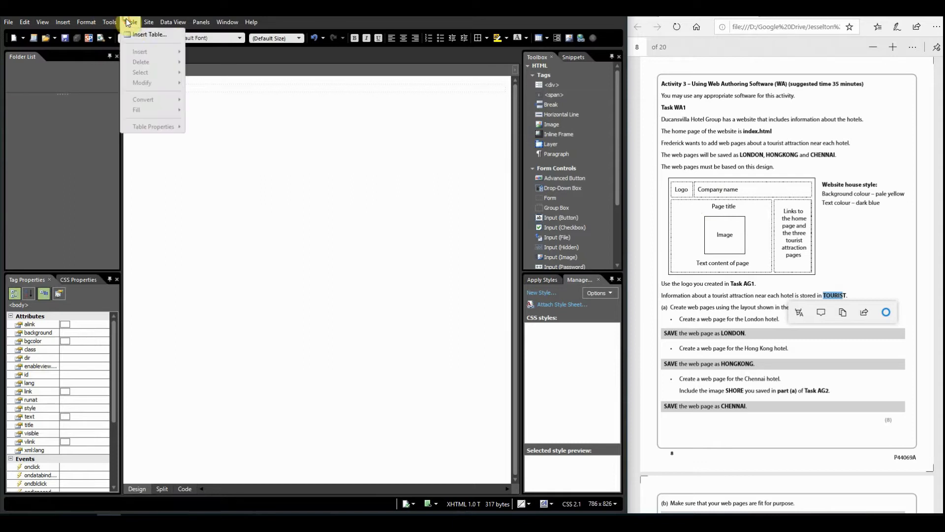
{"action": "left_click", "coordinate": [132, 32]}
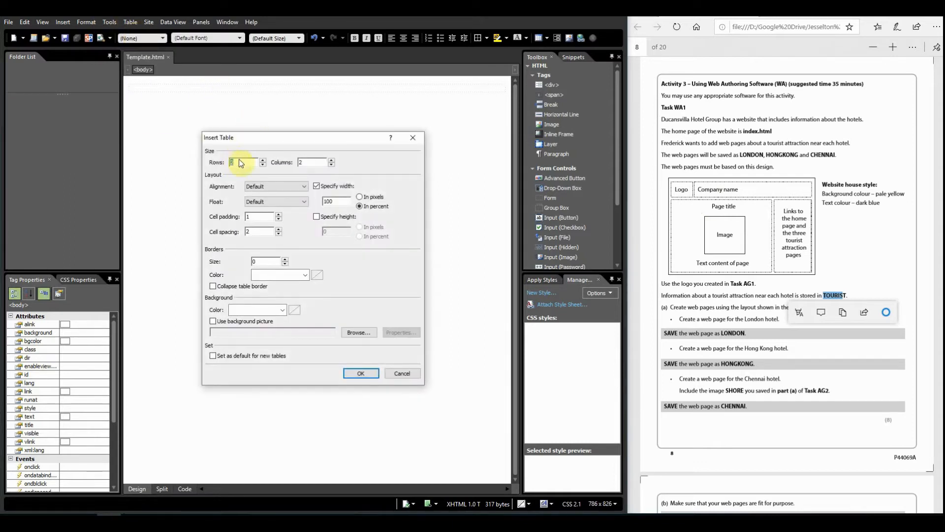
{"action": "left_click", "coordinate": [263, 165]}
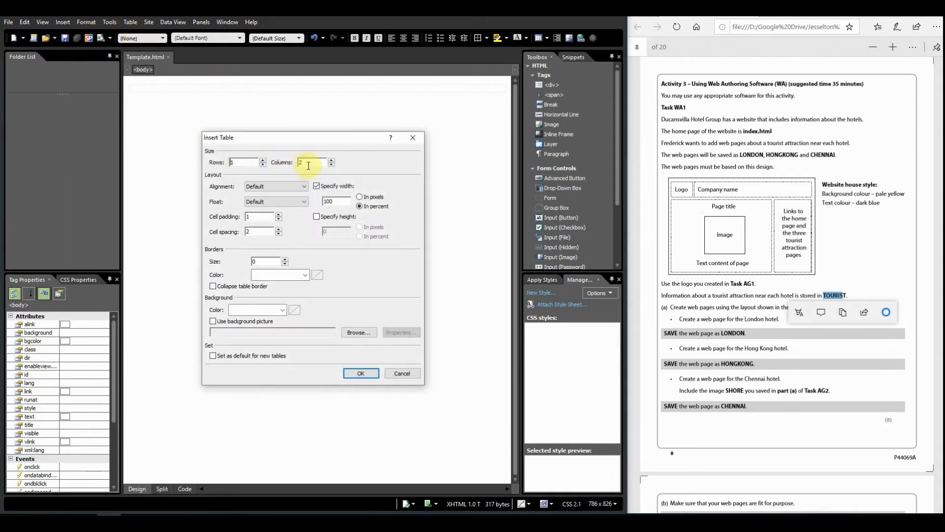
{"action": "left_click", "coordinate": [374, 199]}
{"action": "double_click", "coordinate": [329, 201]}
{"action": "type", "text": "9"}
{"action": "left_click", "coordinate": [362, 374]}
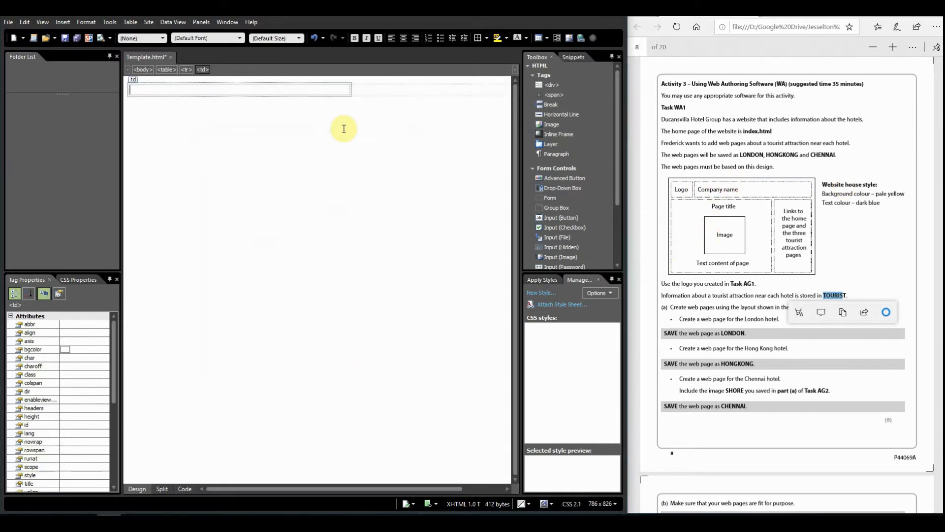
{"action": "left_click", "coordinate": [377, 90]}
{"action": "left_click_drag", "start_coordinate": [350, 90], "coordinate": [211, 95]}
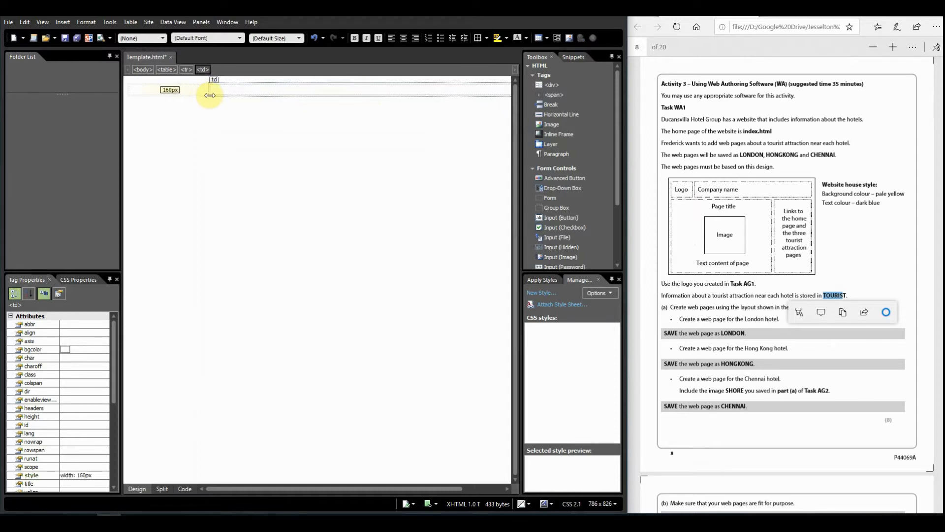
Step: Insert a second table with 1 row and 2 columns below the first and widen its first column to about 610 px
{"action": "left_click", "coordinate": [200, 117]}
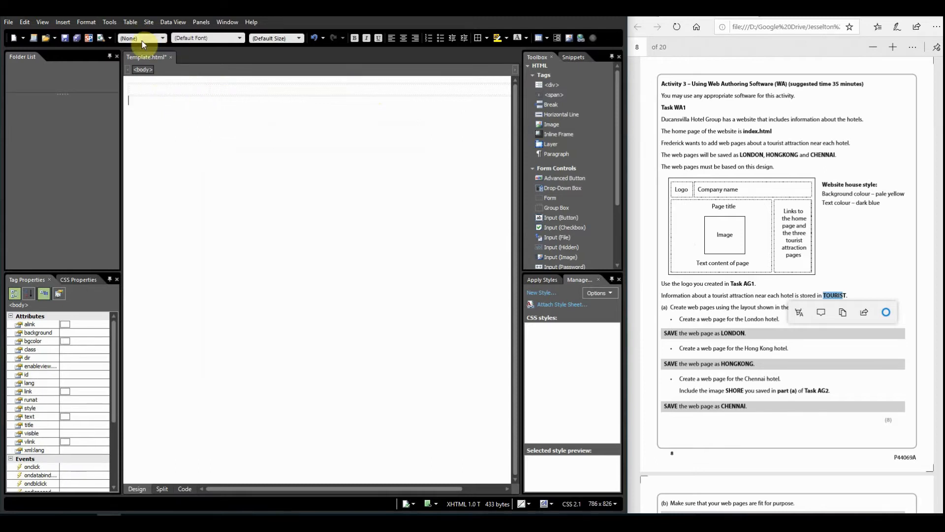
{"action": "left_click", "coordinate": [128, 24]}
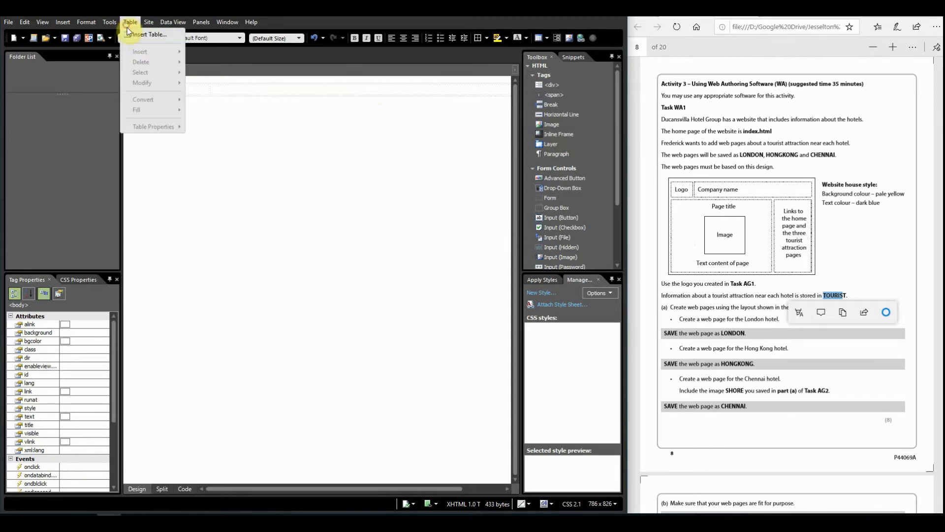
{"action": "left_click", "coordinate": [135, 32]}
{"action": "type", "text": "1"}
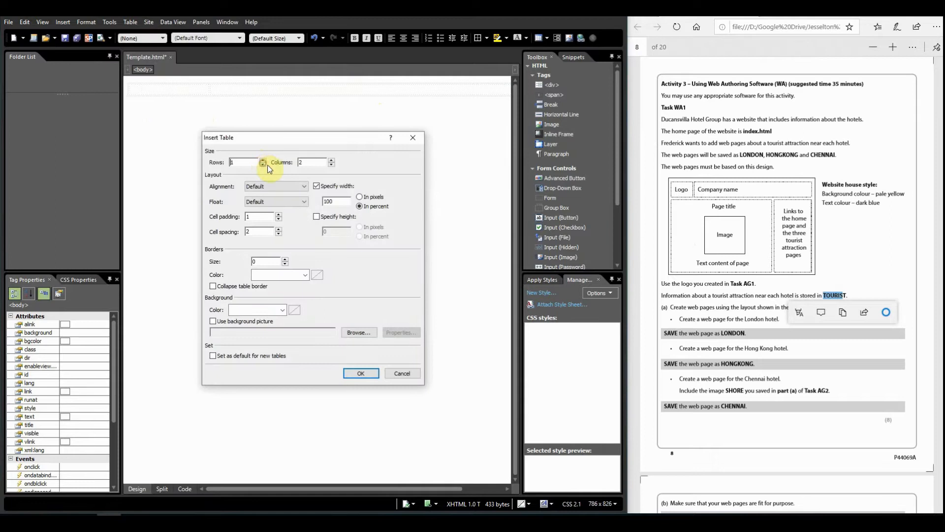
{"action": "left_click", "coordinate": [365, 373]}
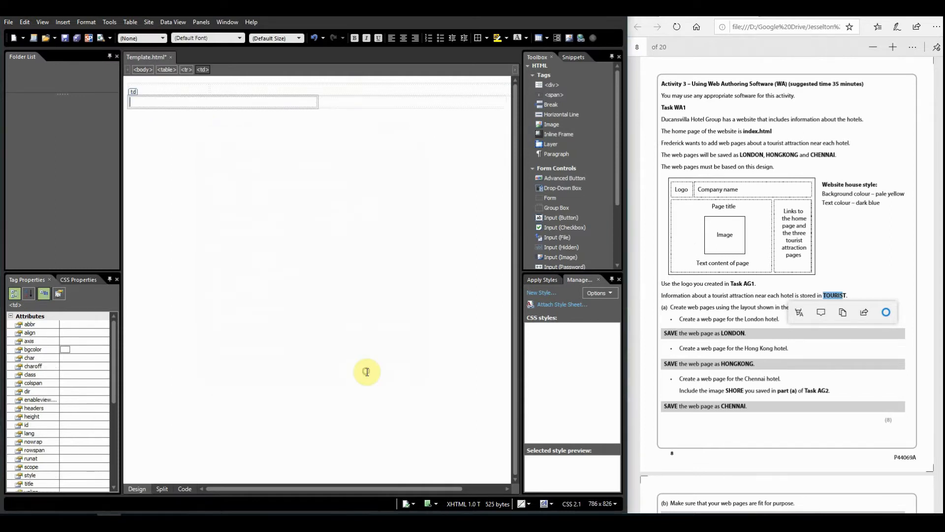
{"action": "left_click_drag", "start_coordinate": [351, 102], "coordinate": [432, 102]}
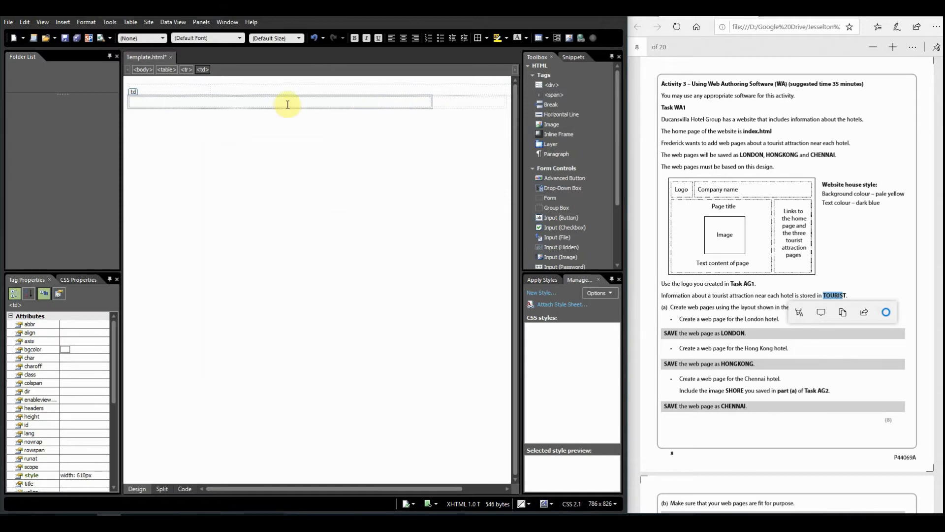
Step: Set the lower table's width to 900 pixels
{"action": "right_click", "coordinate": [244, 102]}
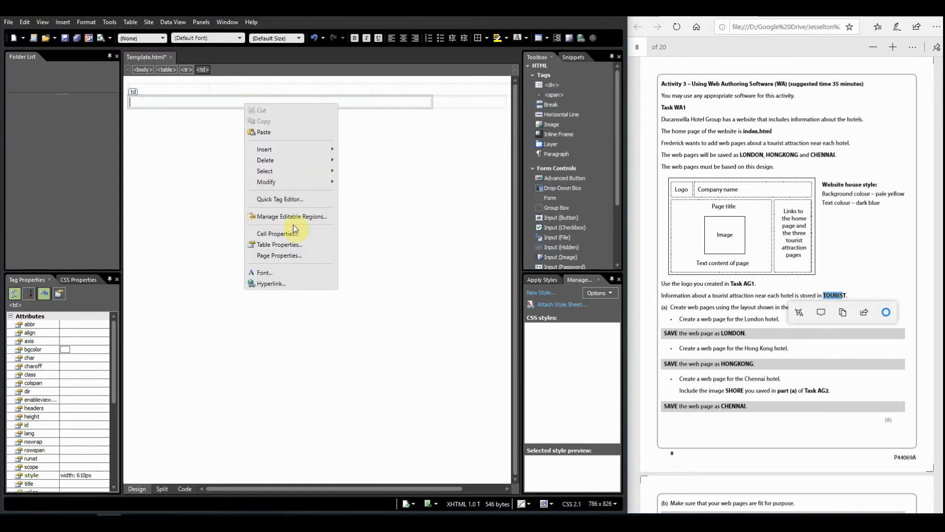
{"action": "left_click", "coordinate": [295, 243]}
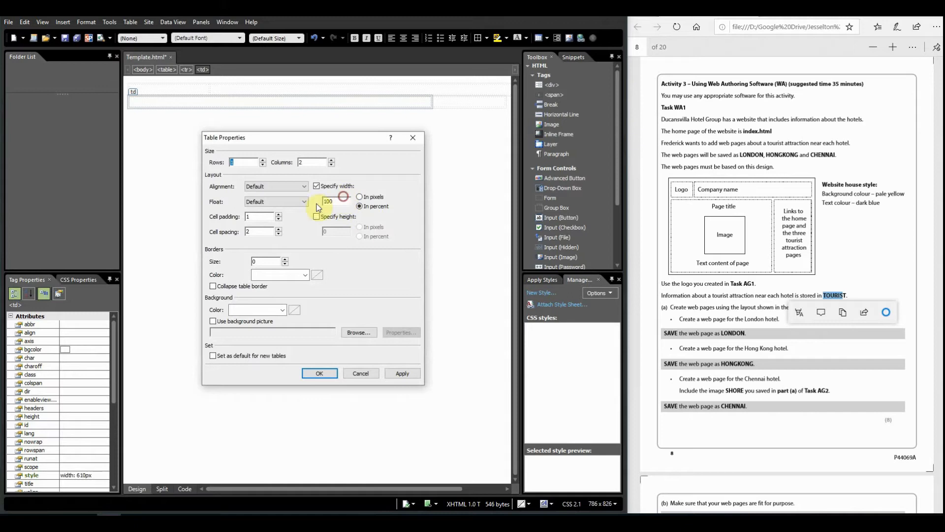
{"action": "left_click_drag", "start_coordinate": [345, 202], "coordinate": [320, 205]}
{"action": "type", "text": "9"}
{"action": "left_click", "coordinate": [334, 374]}
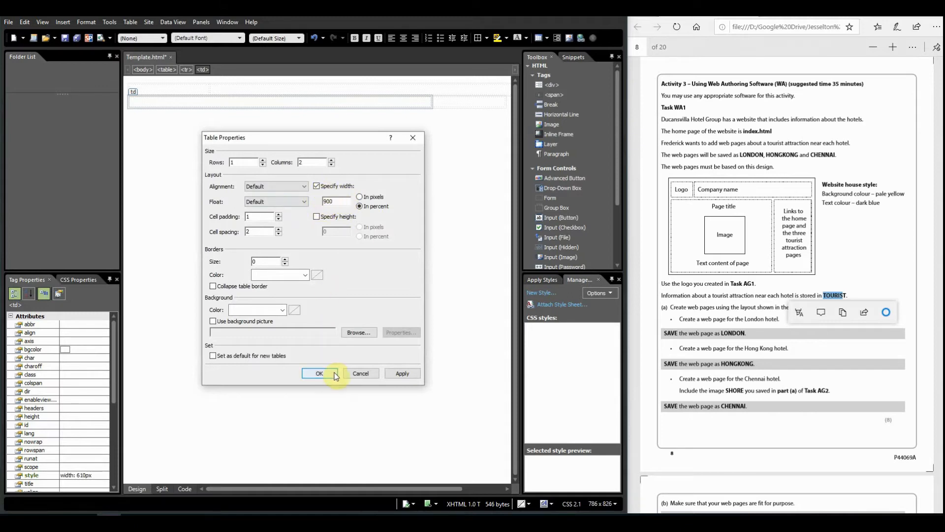
{"action": "mouse_move", "coordinate": [226, 487]}
{"action": "left_mouse_down"}
{"action": "mouse_move", "coordinate": [301, 487]}
{"action": "mouse_move", "coordinate": [208, 487]}
{"action": "left_mouse_up"}
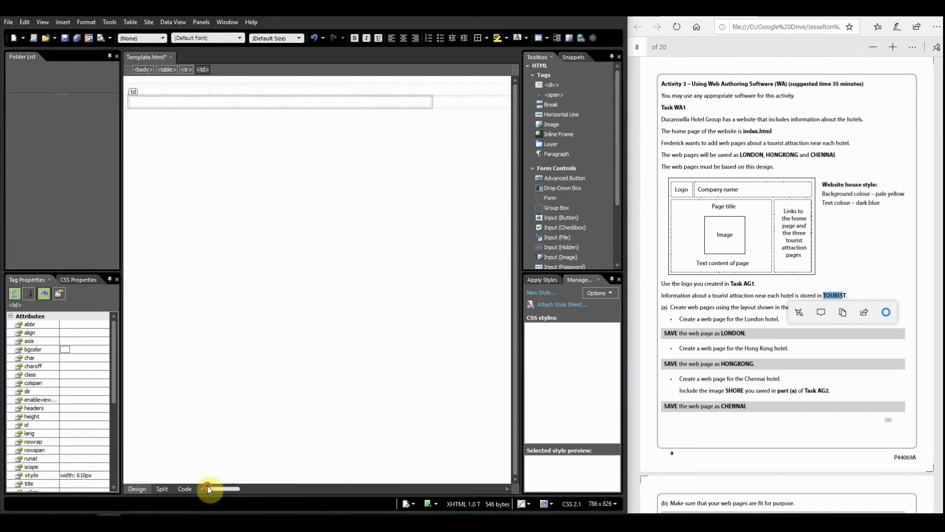
{"action": "right_click", "coordinate": [280, 107]}
{"action": "left_click", "coordinate": [312, 206]}
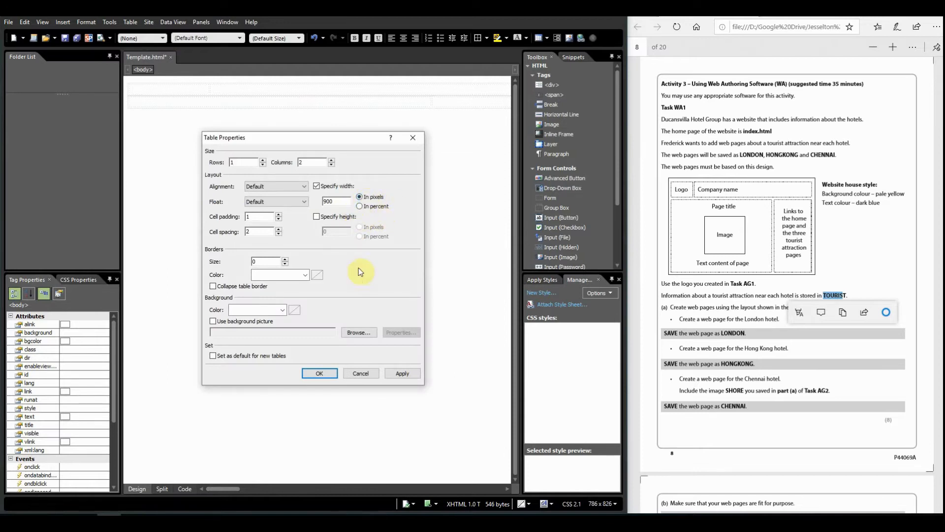
{"action": "left_click", "coordinate": [325, 373]}
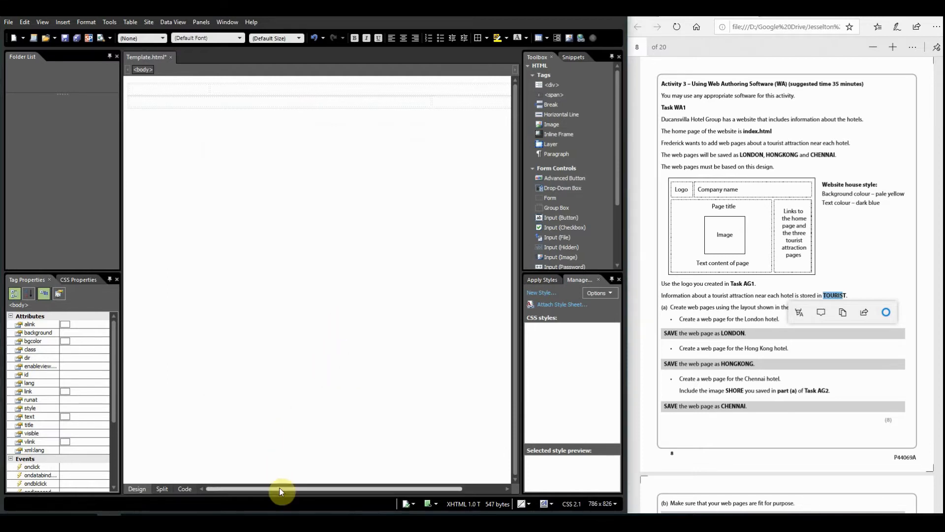
{"action": "left_click_drag", "start_coordinate": [377, 488], "coordinate": [241, 486]}
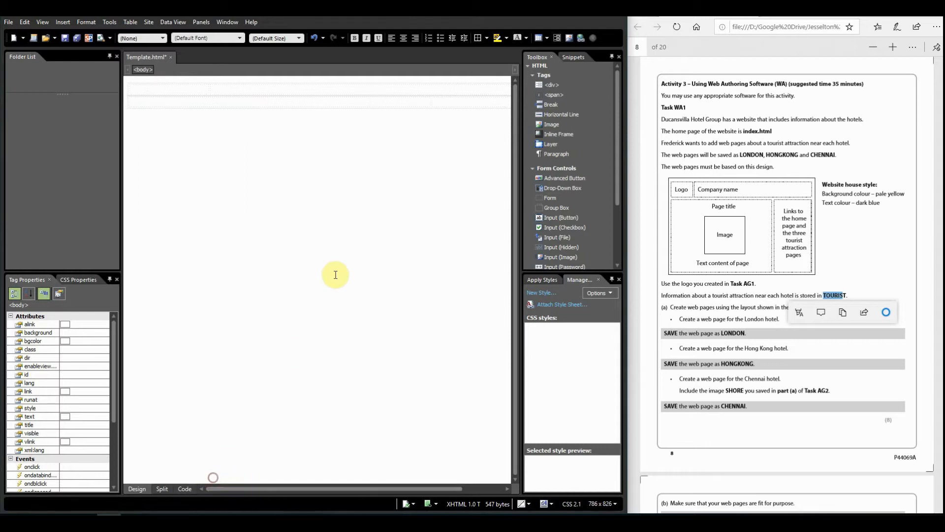
Step: Insert the Logo picture from the Activity 3 folder into the upper table's first cell, with the alternate text "Logo"
{"action": "left_click", "coordinate": [157, 90]}
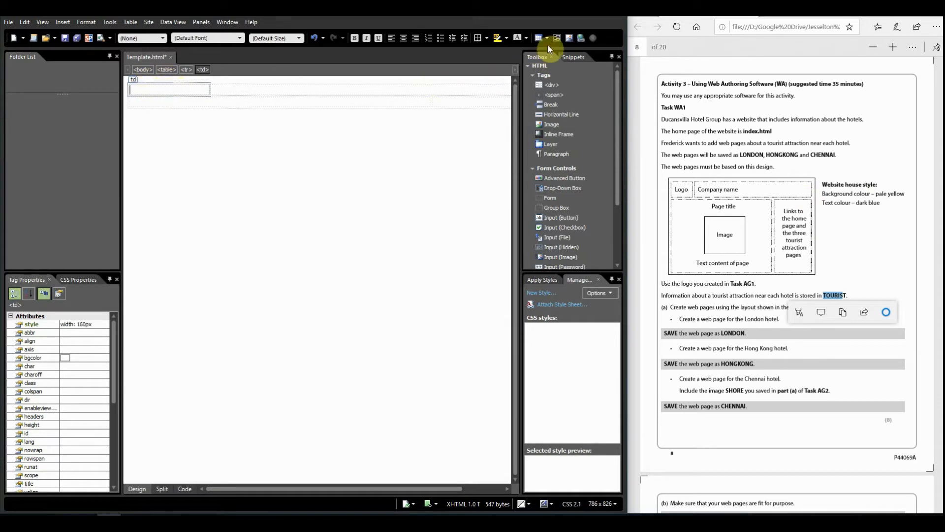
{"action": "left_click", "coordinate": [569, 38]}
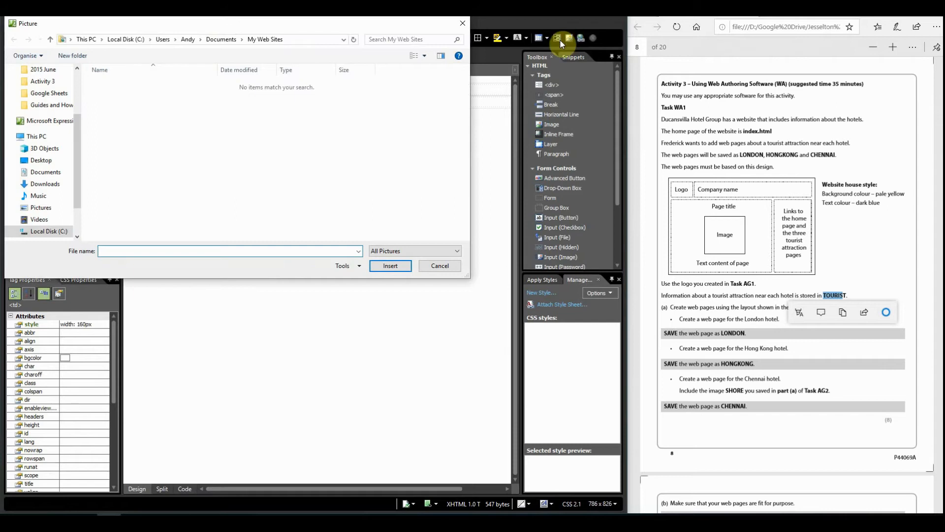
{"action": "left_click", "coordinate": [54, 161]}
{"action": "double_click", "coordinate": [111, 115]}
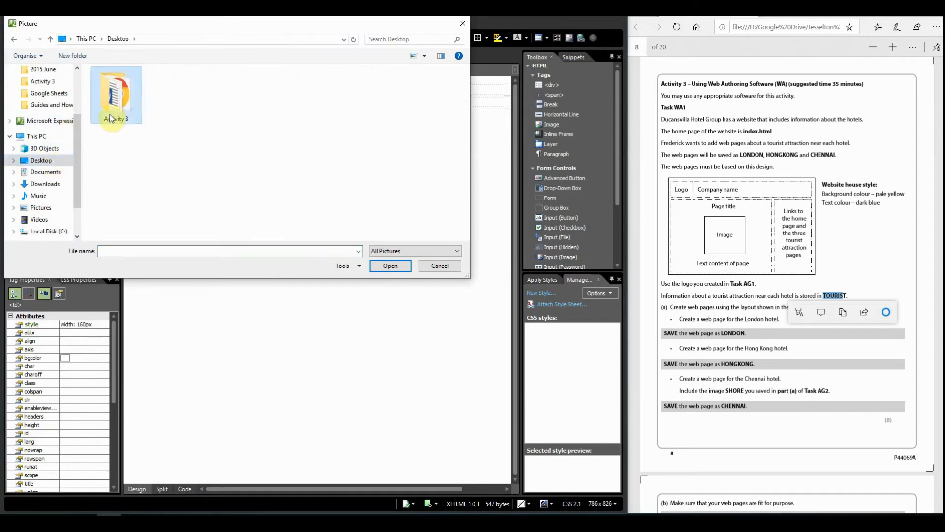
{"action": "left_click", "coordinate": [178, 94]}
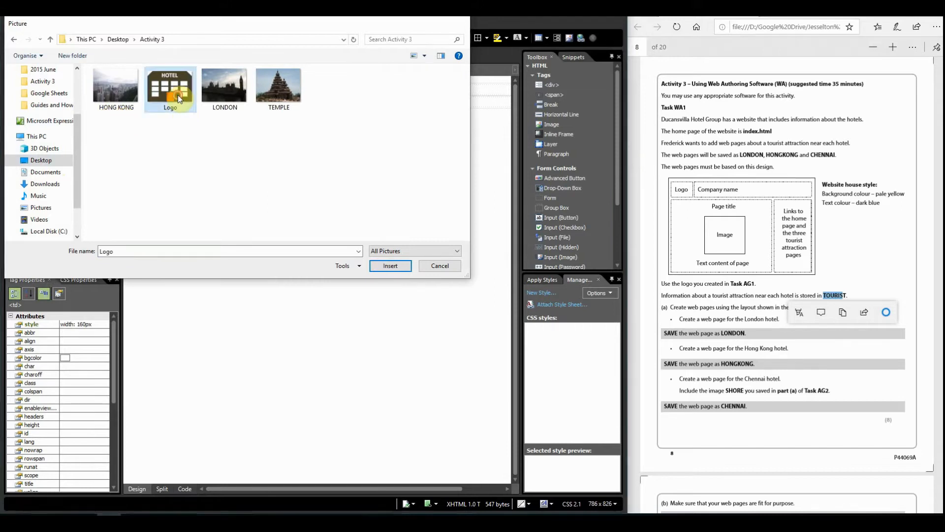
{"action": "double_click", "coordinate": [178, 95]}
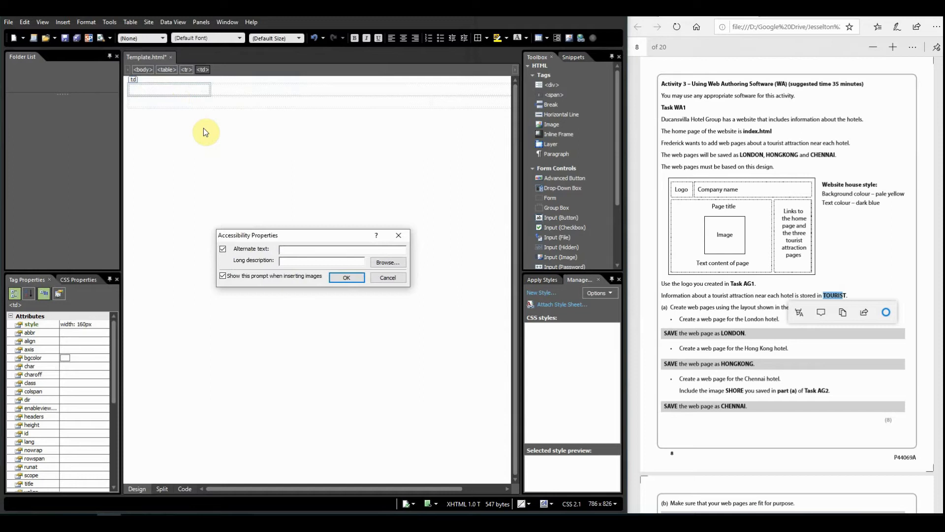
{"action": "type", "text": "Logo"}
{"action": "left_click", "coordinate": [356, 278]}
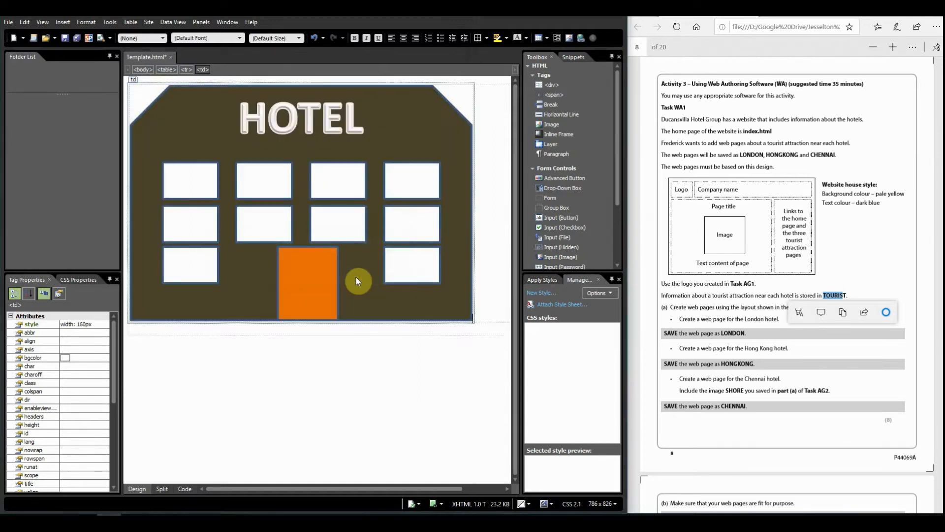
{"action": "left_click", "coordinate": [381, 220]}
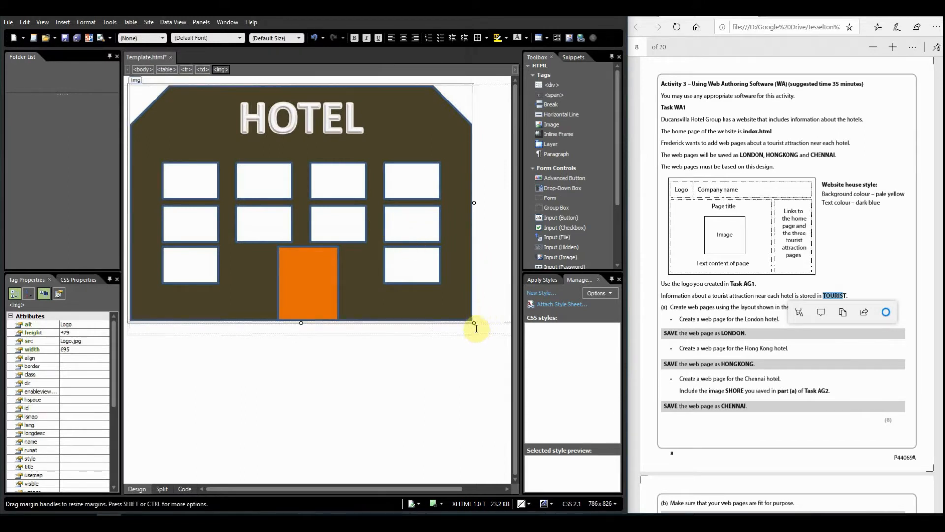
{"action": "left_click", "coordinate": [474, 323]}
{"action": "left_click", "coordinate": [450, 300]}
{"action": "left_click_drag", "start_coordinate": [472, 319], "coordinate": [309, 230]}
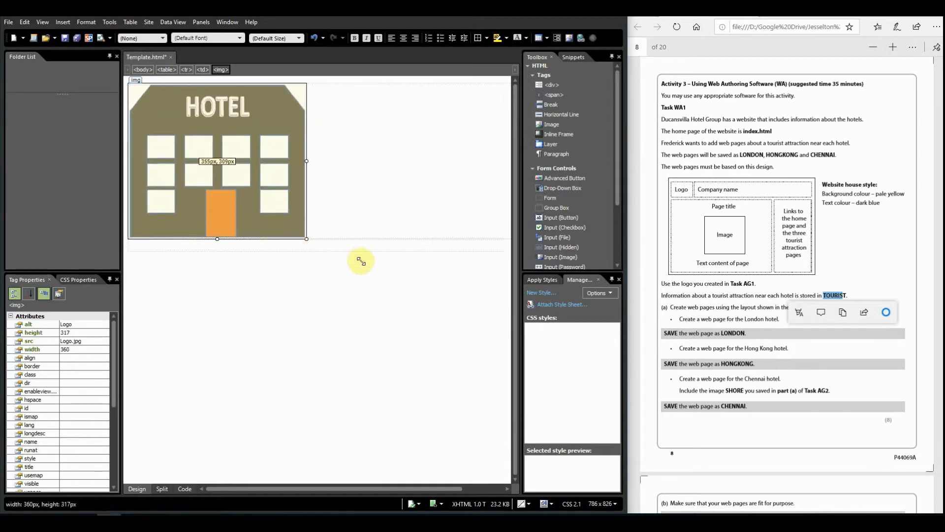
{"action": "key", "text": "ctrl+z"}
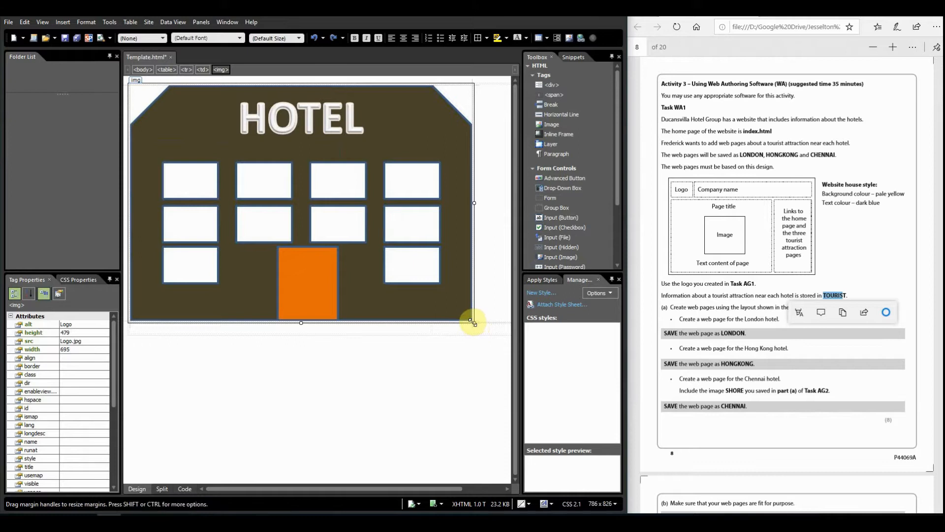
Step: Shrink the logo proportionally to about 165 × 112 pixels so it fits its table cell
{"action": "left_click_drag", "start_coordinate": [474, 323], "coordinate": [202, 140]}
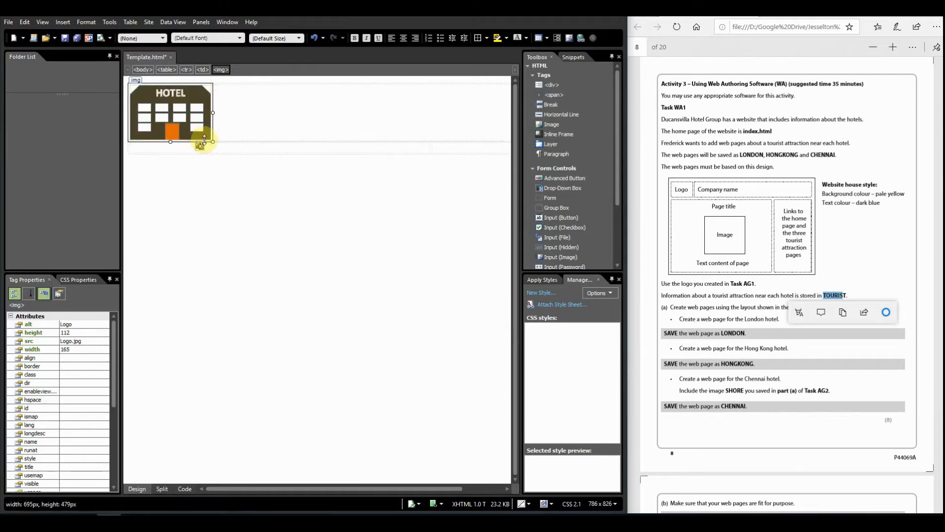
Step: Copy the company name "Ducansvilla Hotel Group" from the task sheet into the cell beside the logo
{"action": "left_click", "coordinate": [294, 117]}
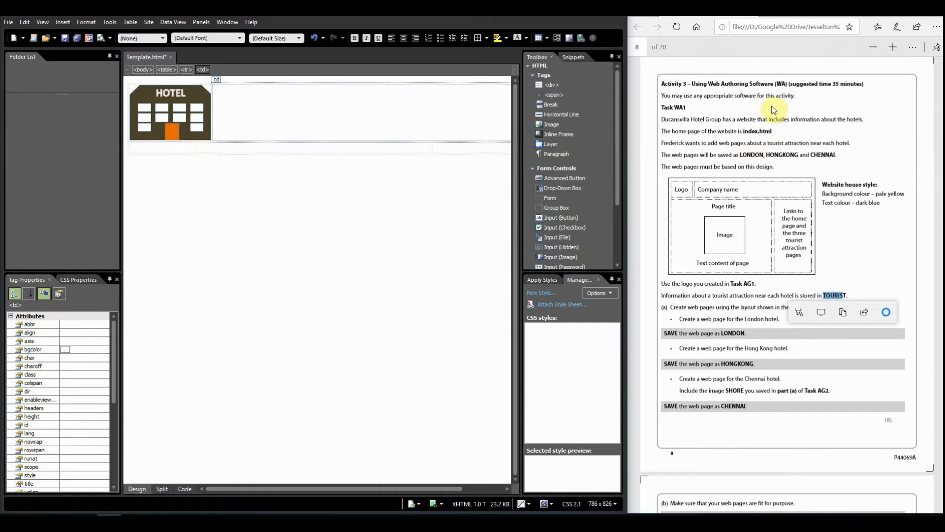
{"action": "left_click_drag", "start_coordinate": [661, 119], "coordinate": [722, 119]}
{"action": "key", "text": "ctrl+c"}
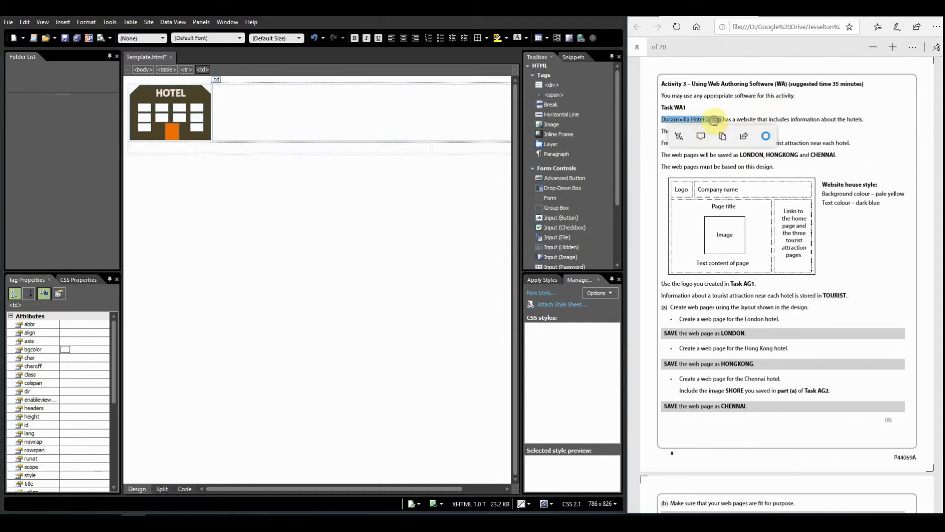
{"action": "left_click", "coordinate": [319, 119]}
{"action": "key", "text": "ctrl+v"}
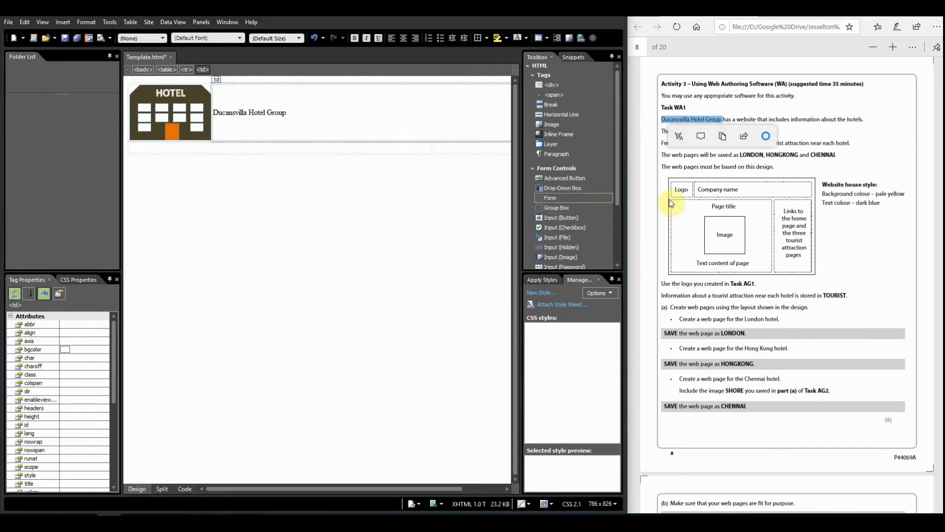
Step: Format the company name beside the logo as Heading 1
{"action": "left_click_drag", "start_coordinate": [311, 120], "coordinate": [214, 112]}
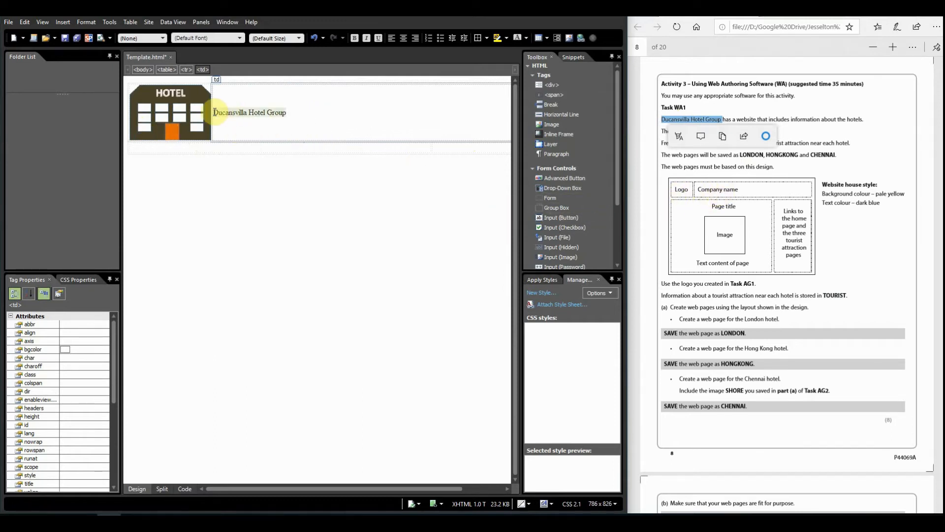
{"action": "left_click", "coordinate": [164, 36]}
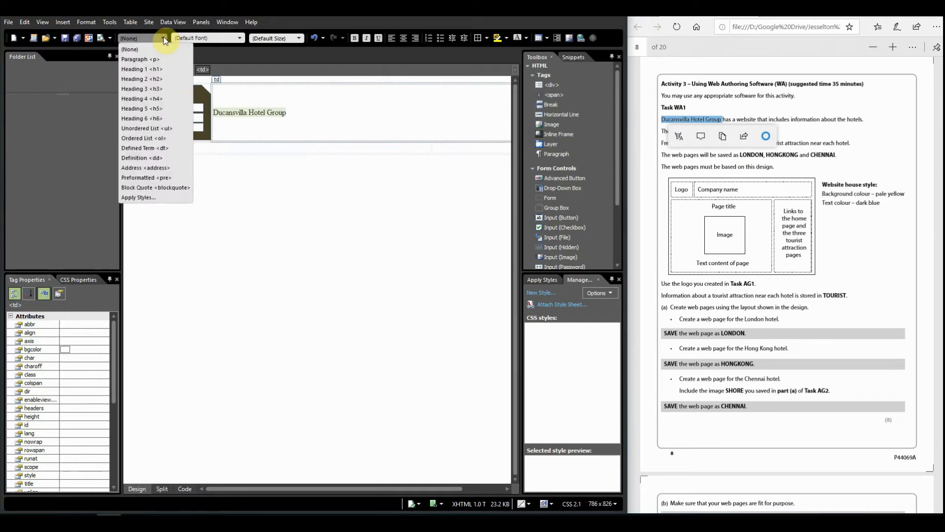
{"action": "left_click", "coordinate": [160, 69]}
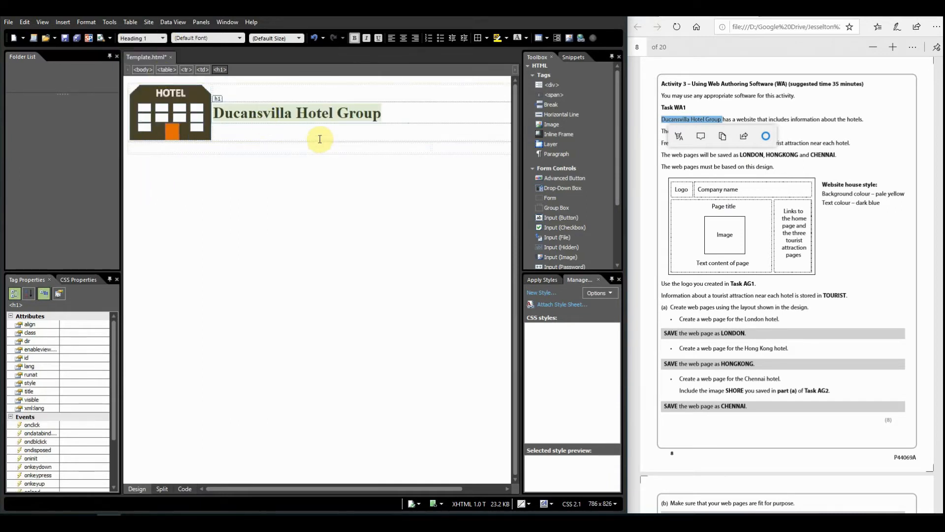
{"action": "left_click", "coordinate": [357, 129]}
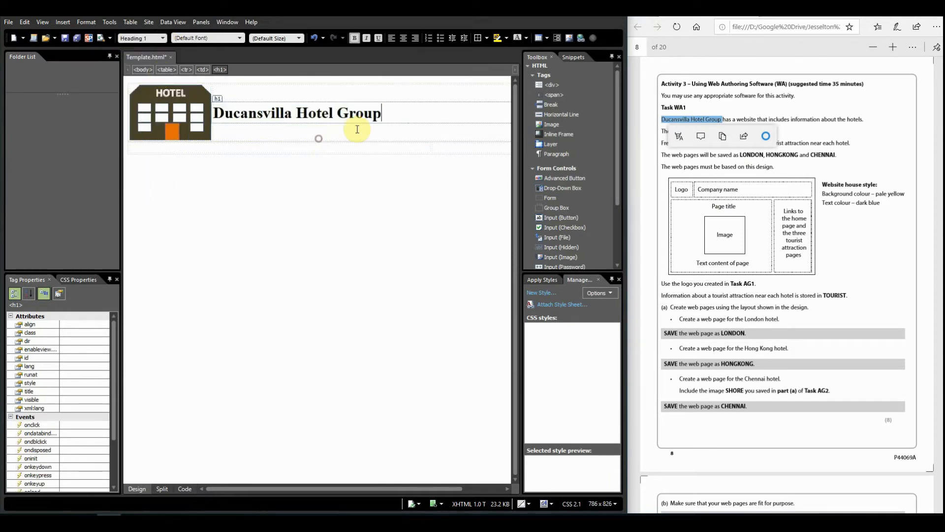
Step: Enter Home Page, London, Hong Kong and Chennai on separate lines in the lower table's second cell
{"action": "left_click", "coordinate": [336, 148]}
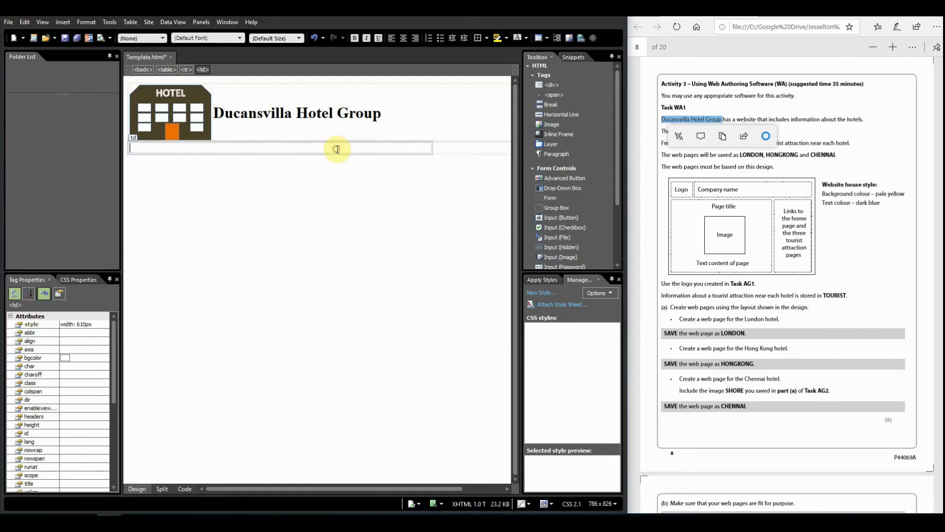
{"action": "left_click", "coordinate": [456, 150]}
{"action": "type", "text": "Home Page"}
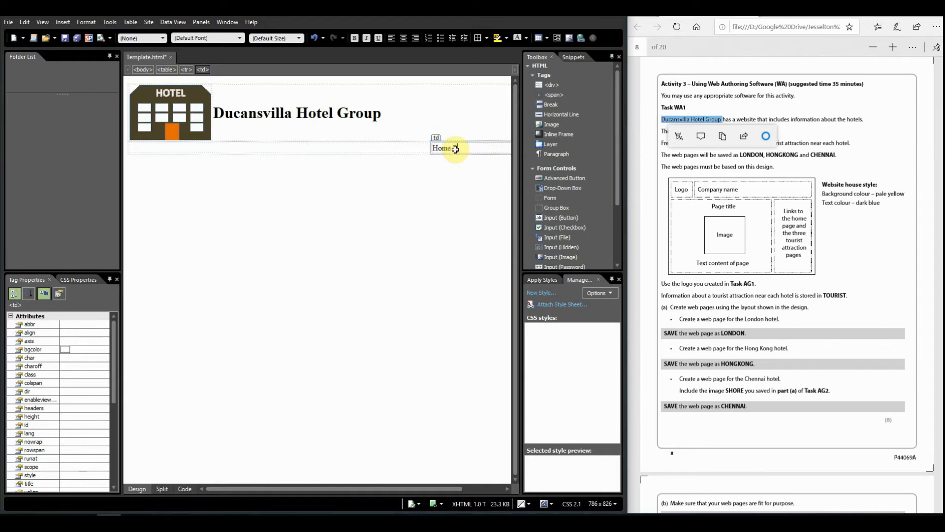
{"action": "key", "text": "BackSpace"}
{"action": "key", "text": "BackSpace"}
{"action": "key", "text": "BackSpace"}
{"action": "type", "text": "Page"}
{"action": "key", "text": "Return"}
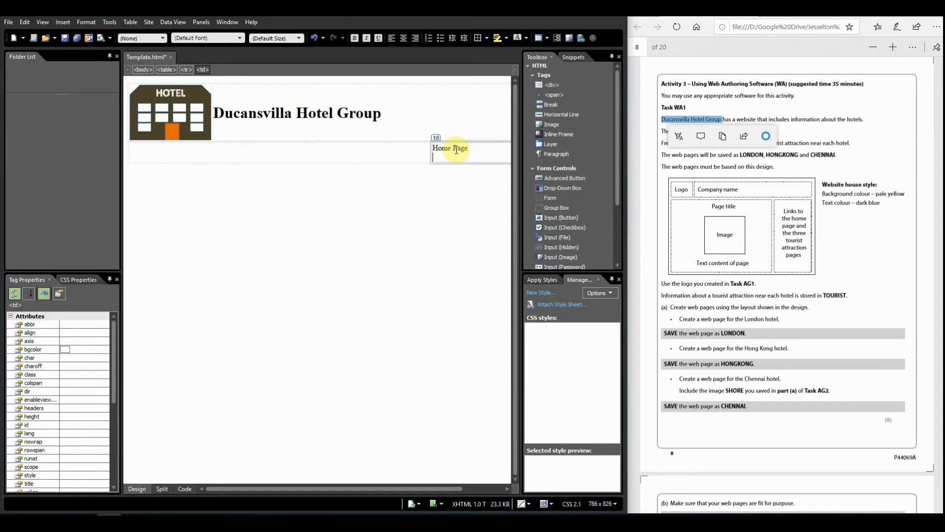
{"action": "type", "text": "London"}
{"action": "key", "text": "Return"}
{"action": "type", "text": "Hon"}
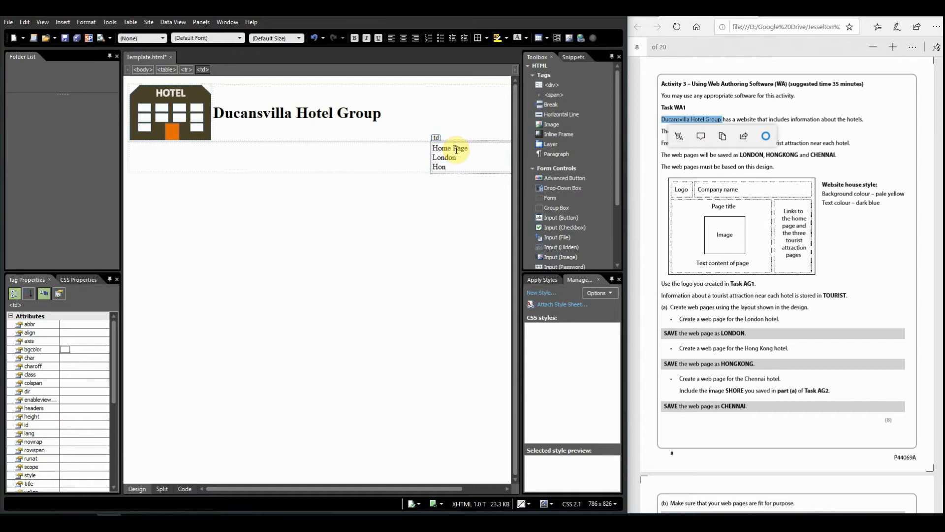
{"action": "type", "text": "gKong"}
{"action": "key", "text": "Return"}
{"action": "type", "text": "Chennai"}
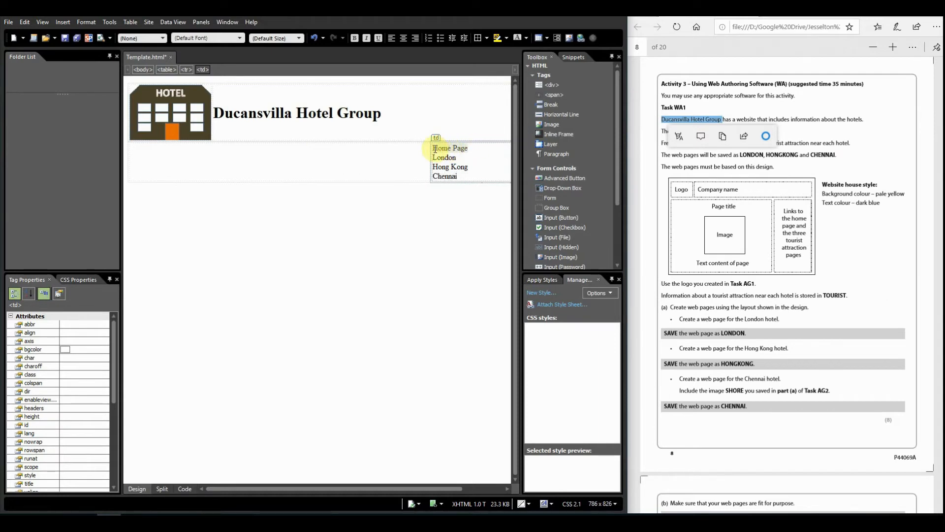
Step: Hyperlink the Home Page text to index.html
{"action": "left_click", "coordinate": [580, 37]}
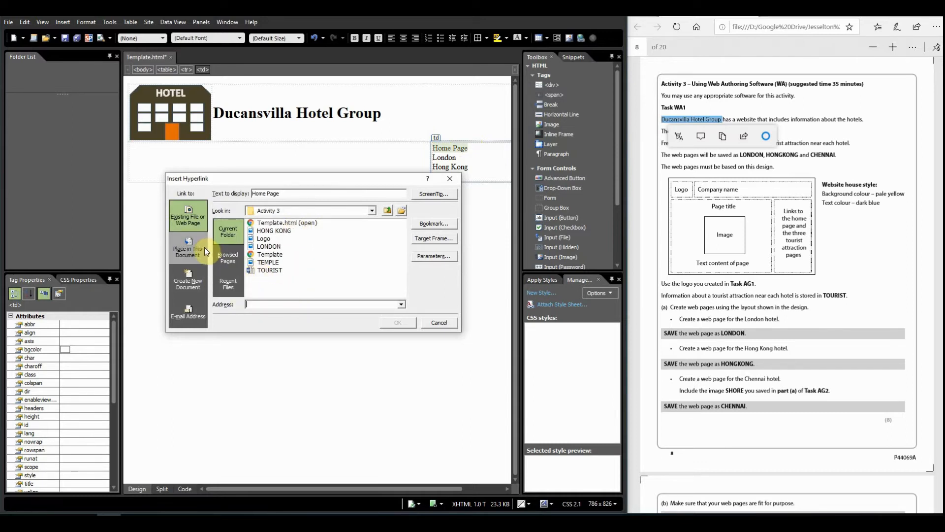
{"action": "left_click", "coordinate": [280, 304]}
{"action": "type", "text": "index.html"}
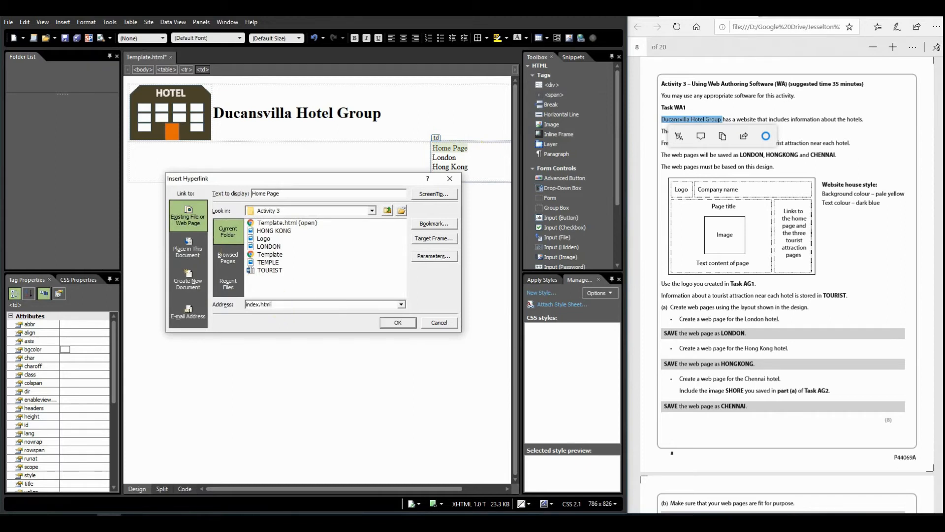
{"action": "left_click", "coordinate": [398, 322]}
Step: Hyperlink the London text to london.html
{"action": "left_click", "coordinate": [442, 156]}
{"action": "left_click_drag", "start_coordinate": [442, 156], "coordinate": [432, 158]}
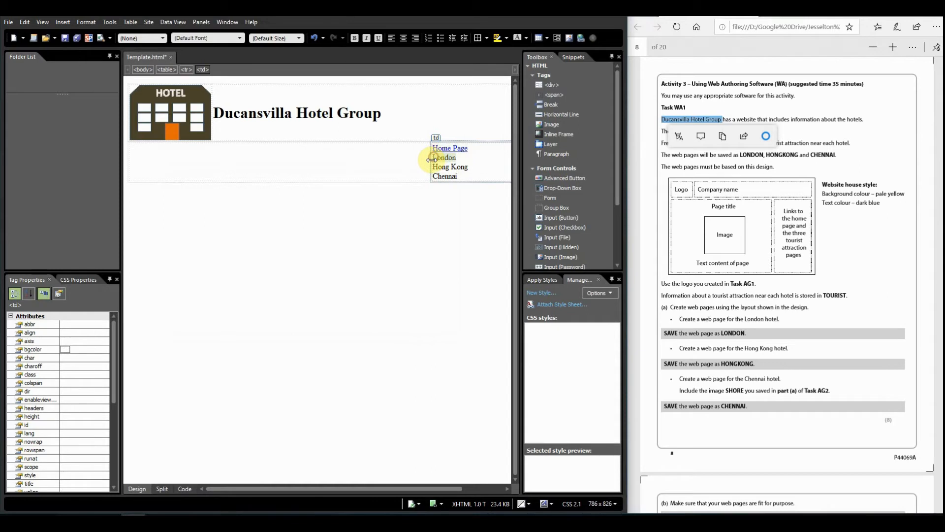
{"action": "left_click", "coordinate": [578, 41]}
{"action": "type", "text": "london.html"}
{"action": "right_click", "coordinate": [297, 304]}
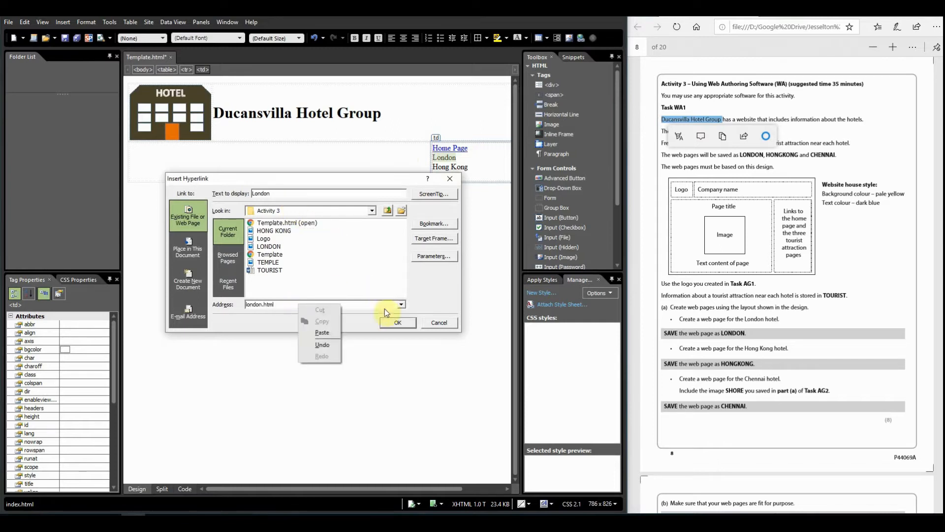
{"action": "left_click", "coordinate": [393, 321]}
{"action": "left_click", "coordinate": [394, 321]}
Step: Hyperlink the Hong Kong text to HongKong.html
{"action": "left_click", "coordinate": [463, 170]}
{"action": "left_click_drag", "start_coordinate": [462, 169], "coordinate": [437, 170]}
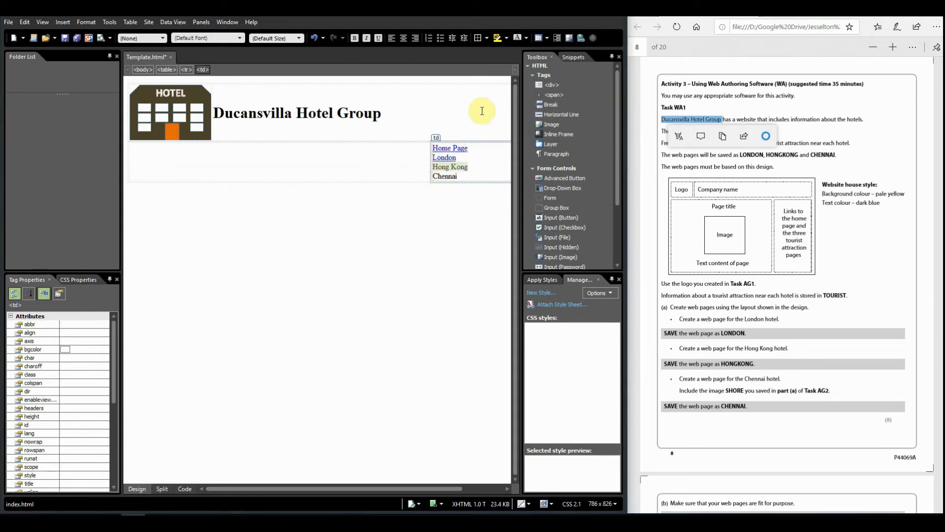
{"action": "left_click", "coordinate": [579, 38]}
{"action": "left_click", "coordinate": [388, 304]}
{"action": "type", "text": "Hong"}
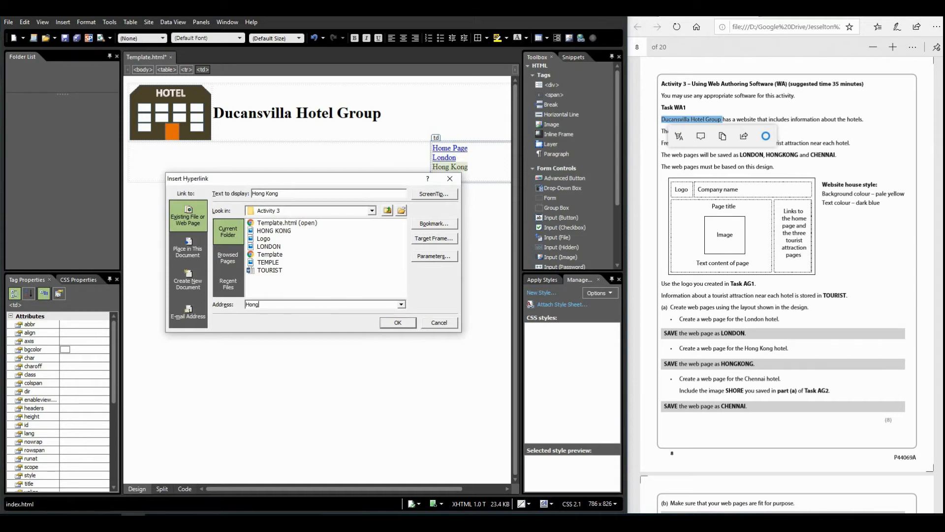
{"action": "type", "text": "Kong.html"}
{"action": "left_click", "coordinate": [398, 322]}
Step: Hyperlink the Chennai text to chennai.html
{"action": "double_click", "coordinate": [459, 175]}
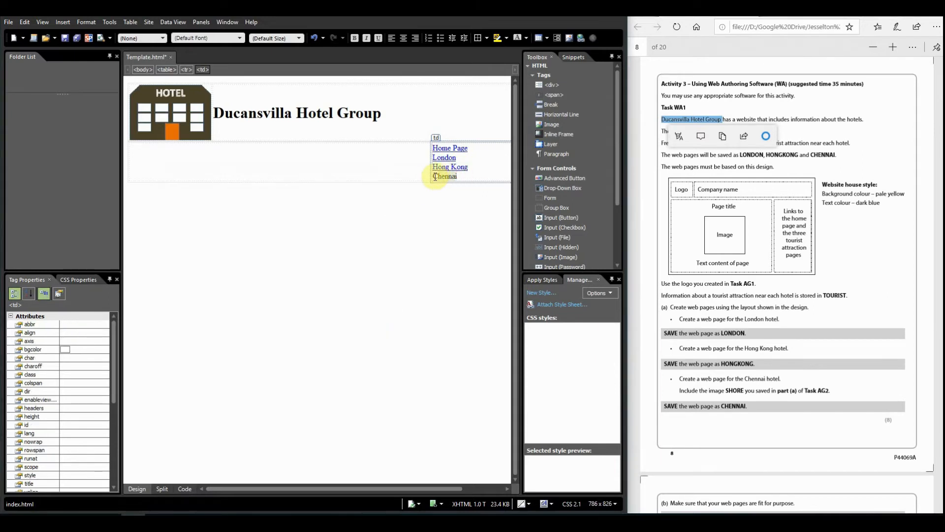
{"action": "left_click", "coordinate": [579, 39]}
{"action": "type", "text": "chennai.html"}
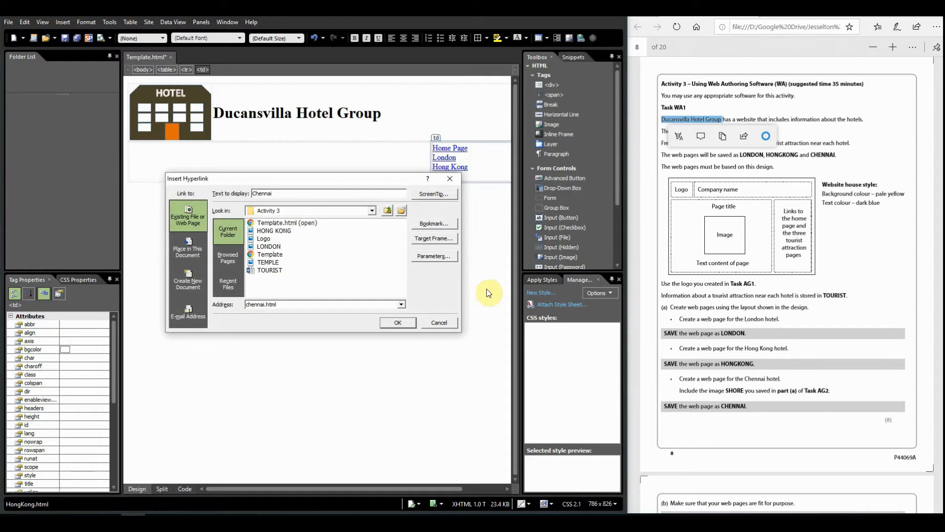
{"action": "left_click", "coordinate": [409, 323]}
Step: Create a new body style for the current page with the font colour set to blue #0000FF
{"action": "left_click", "coordinate": [321, 177]}
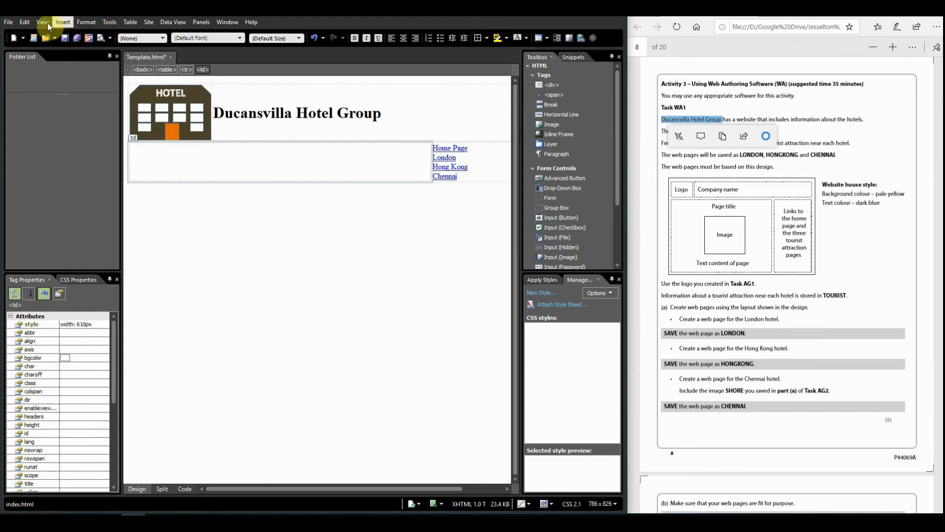
{"action": "left_click", "coordinate": [86, 22]}
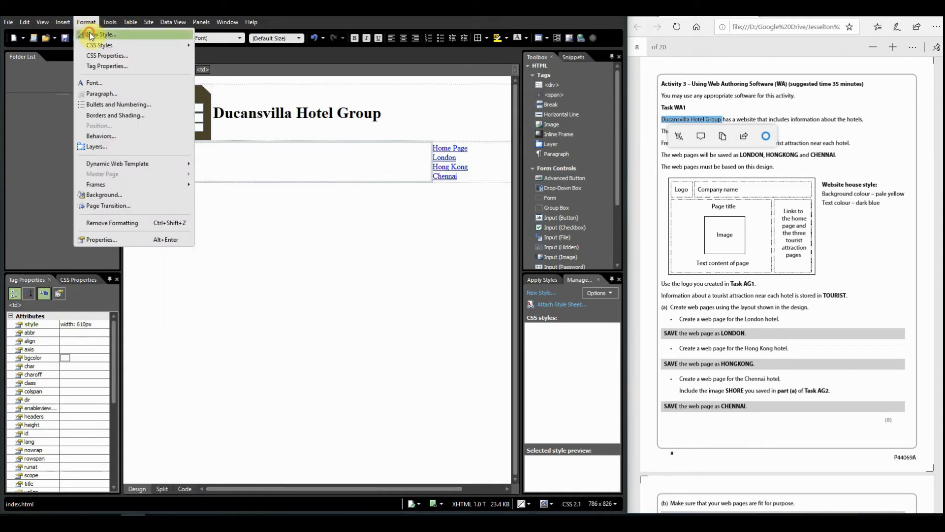
{"action": "left_click", "coordinate": [90, 34]}
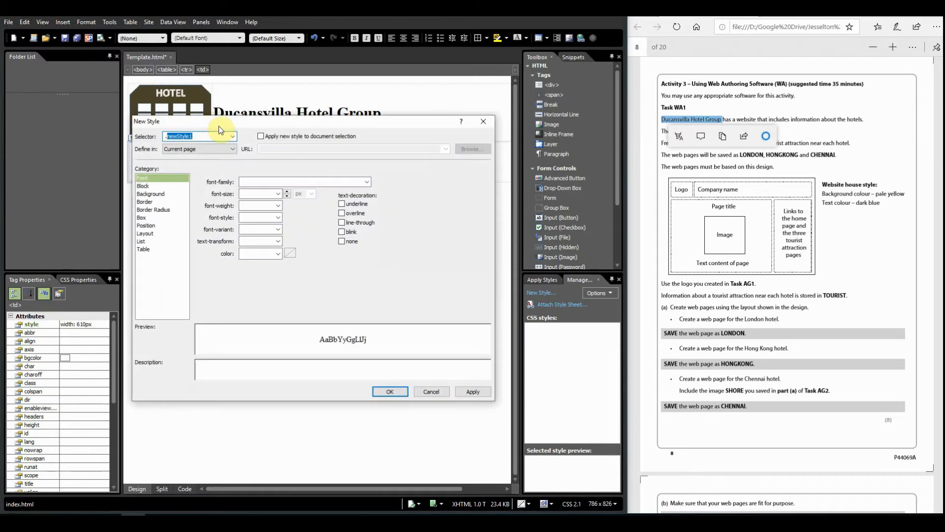
{"action": "type", "text": "body"}
{"action": "left_click", "coordinate": [163, 196]}
{"action": "left_click", "coordinate": [161, 179]}
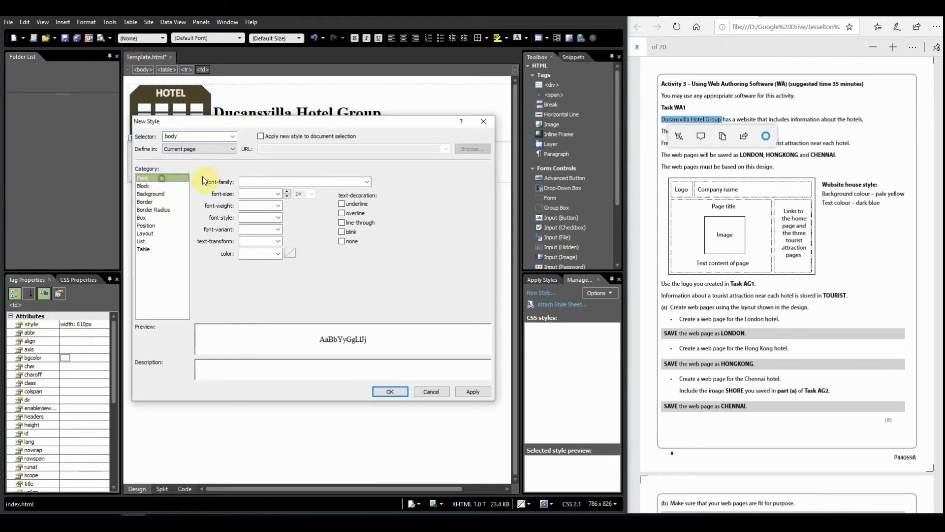
{"action": "left_click", "coordinate": [291, 253]}
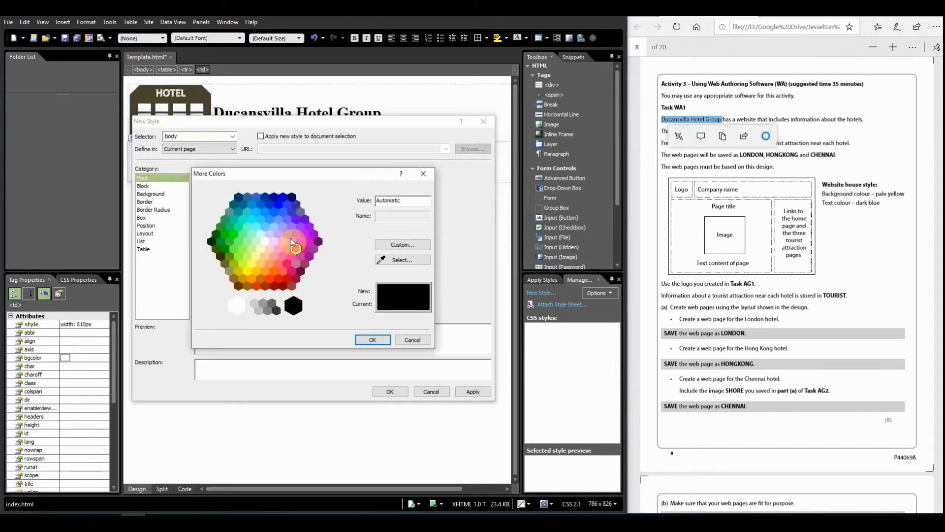
{"action": "left_click", "coordinate": [279, 206]}
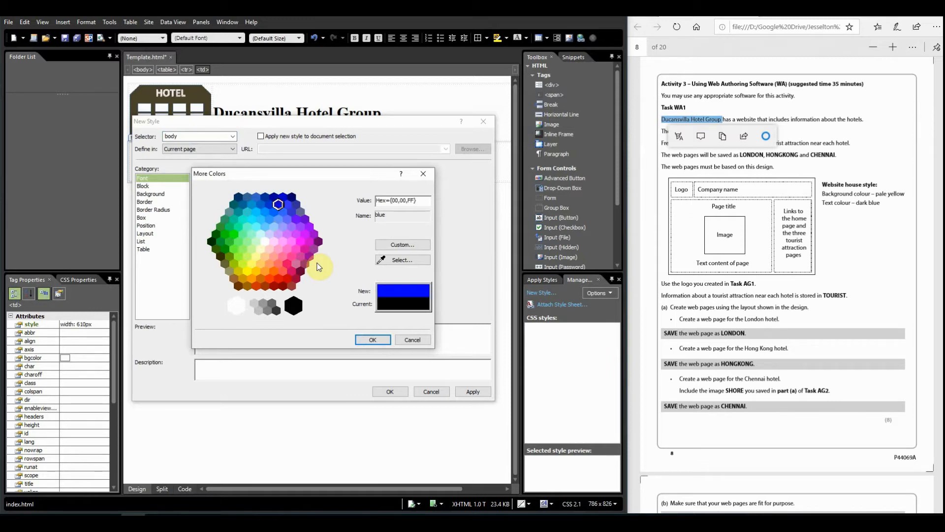
{"action": "left_click", "coordinate": [373, 339]}
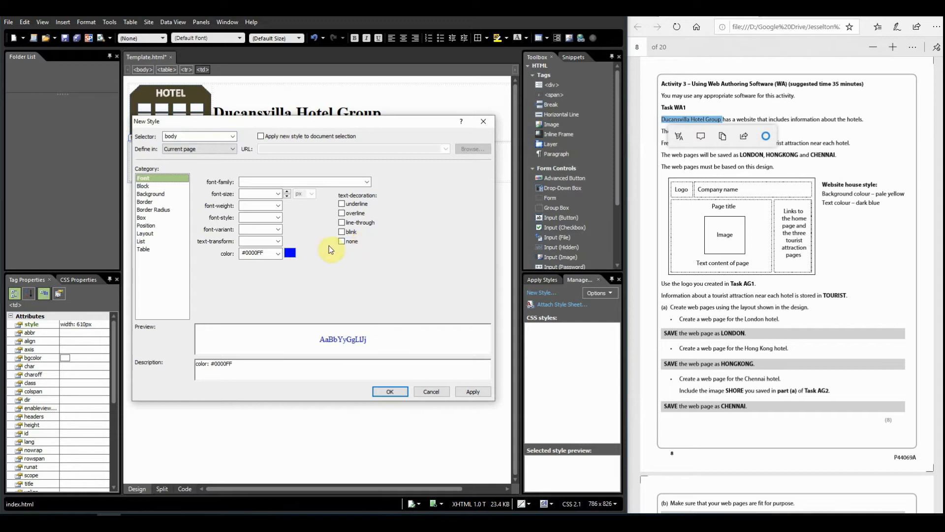
Step: Set the body style's background colour to pale yellow #FFFFCC and apply the style to the page
{"action": "left_click", "coordinate": [150, 194]}
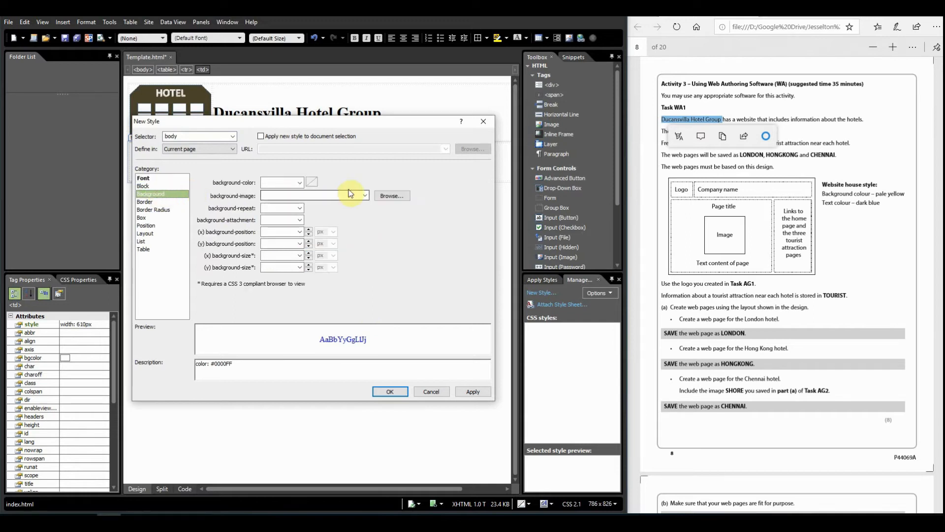
{"action": "left_click", "coordinate": [311, 183]}
{"action": "left_click", "coordinate": [260, 249]}
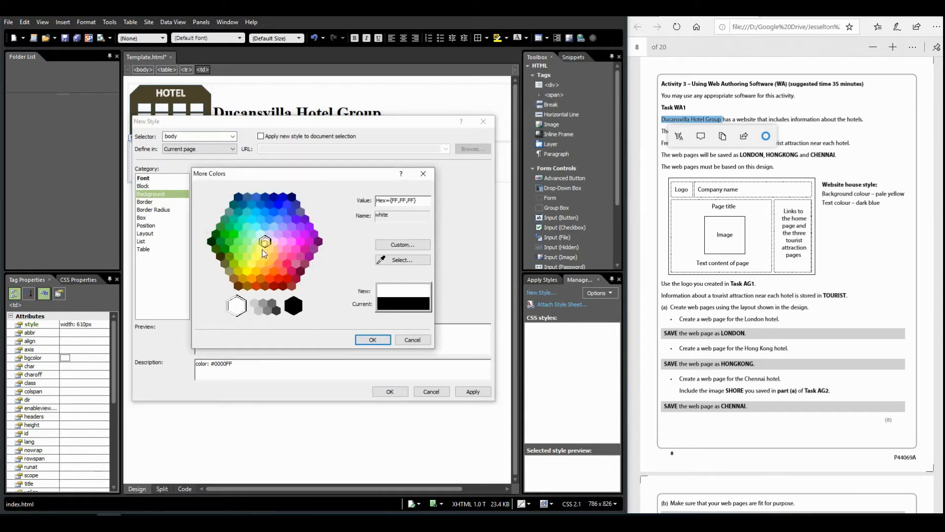
{"action": "left_click", "coordinate": [374, 341]}
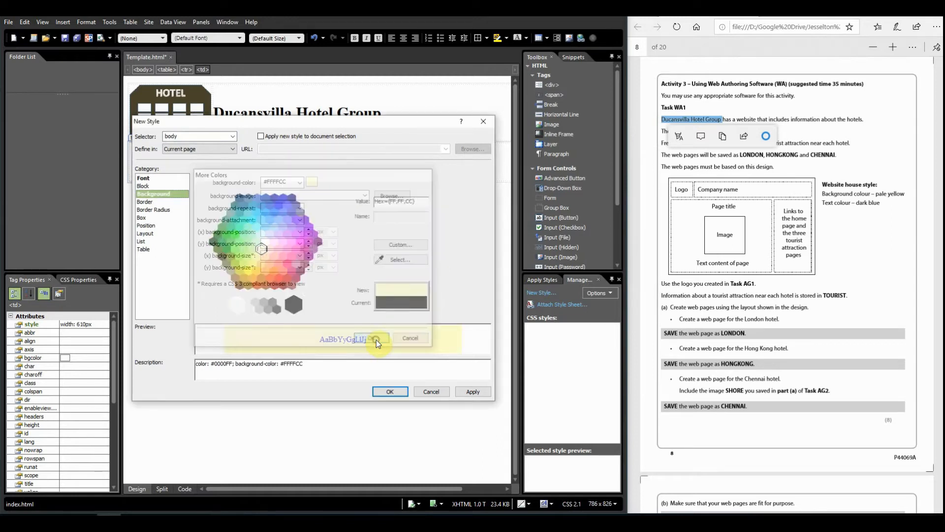
{"action": "left_click", "coordinate": [458, 392]}
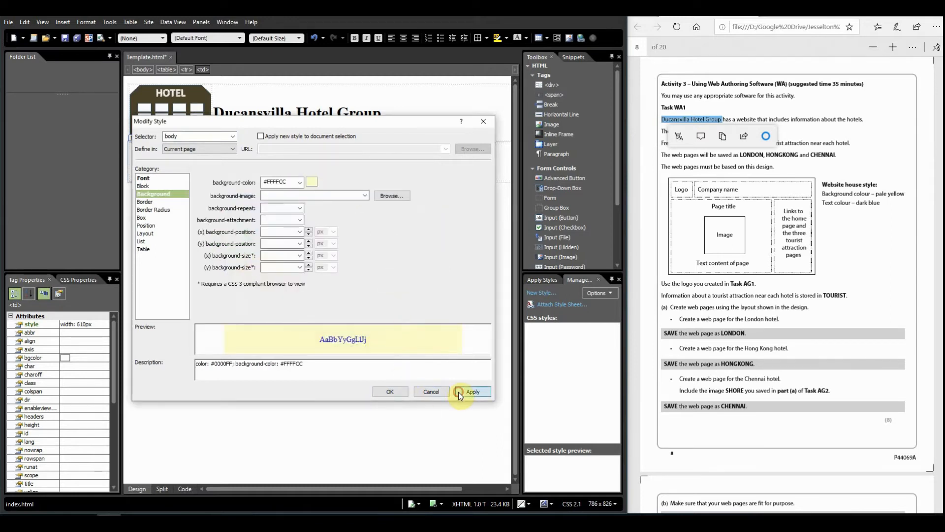
{"action": "left_click", "coordinate": [397, 392]}
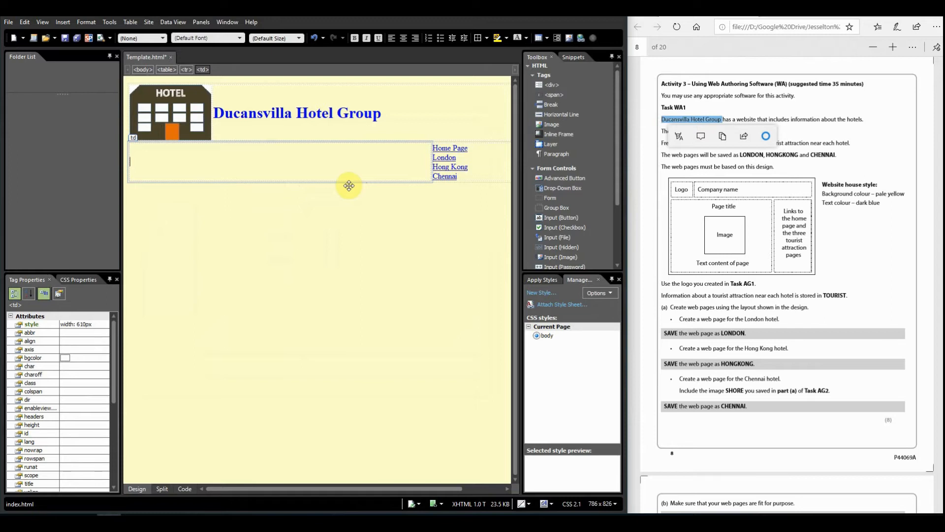
Step: Insert a table of 3 rows and 1 column in the empty content cell beside the links, with cell padding and spacing 0
{"action": "left_click", "coordinate": [124, 23]}
{"action": "left_click", "coordinate": [137, 35]}
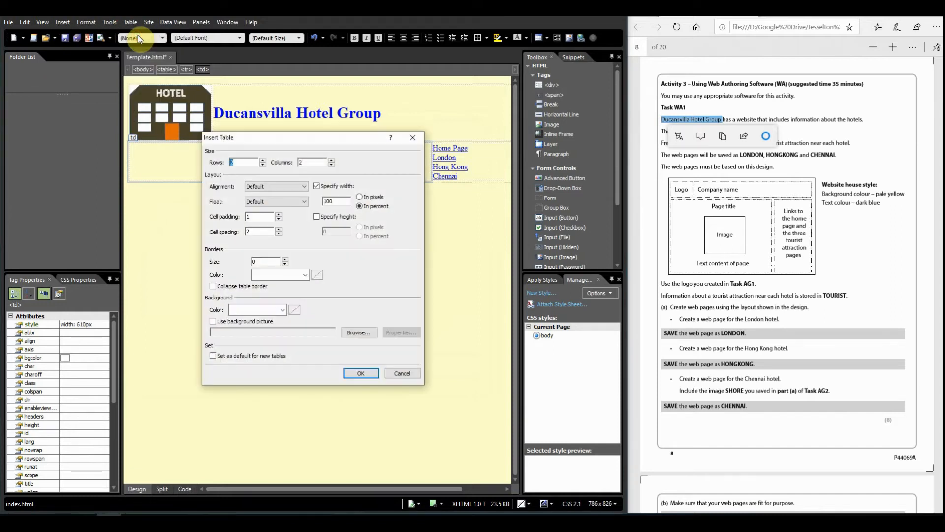
{"action": "left_click", "coordinate": [263, 164]}
{"action": "left_click", "coordinate": [263, 160]}
{"action": "left_click", "coordinate": [263, 159]}
{"action": "left_click", "coordinate": [331, 165]}
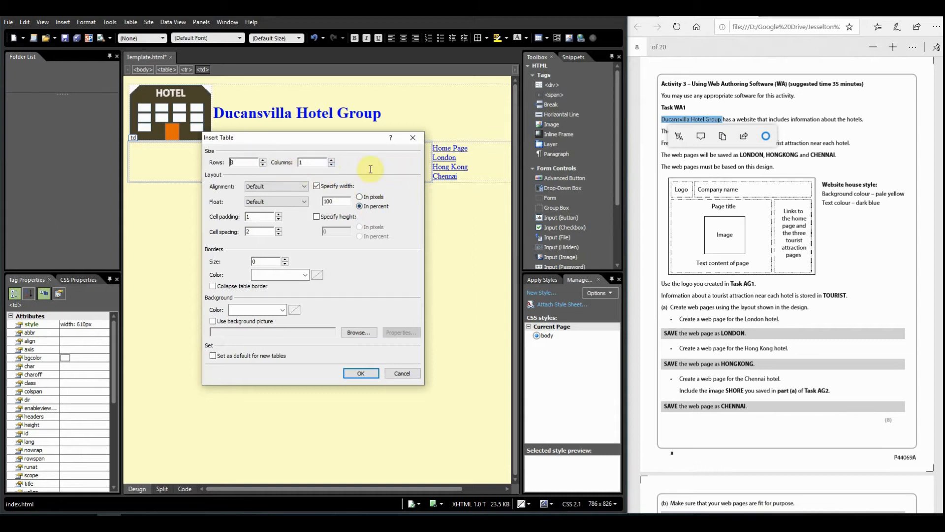
{"action": "left_click", "coordinate": [279, 219]}
{"action": "left_click", "coordinate": [279, 235]}
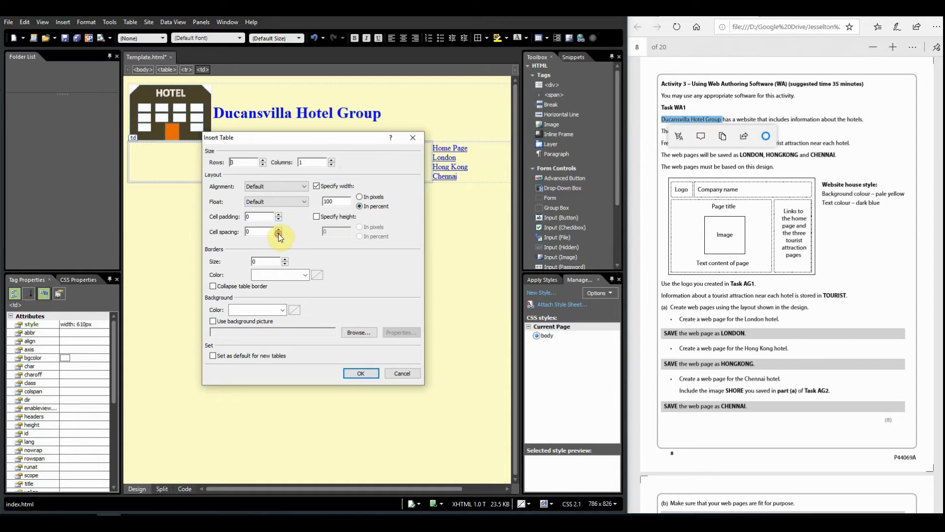
{"action": "left_click", "coordinate": [361, 374]}
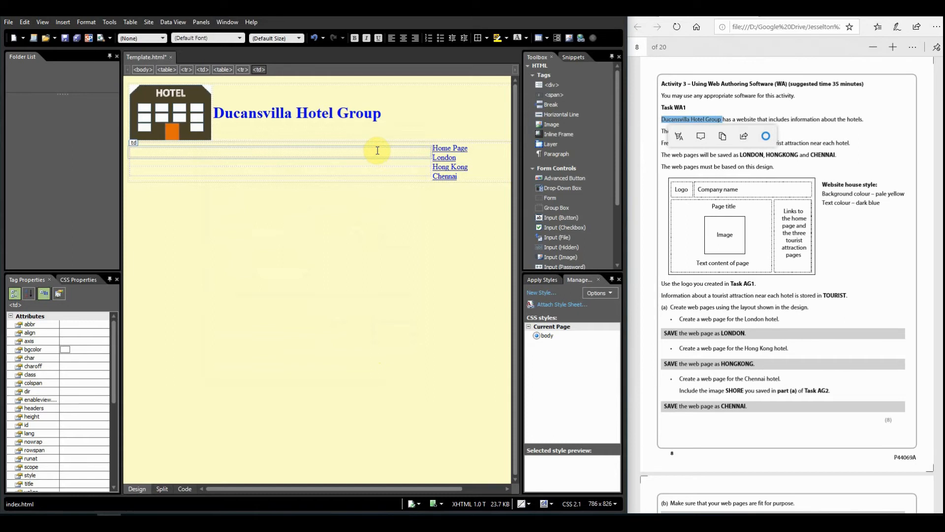
Step: Save the changes to Template.html
{"action": "left_click", "coordinate": [316, 176]}
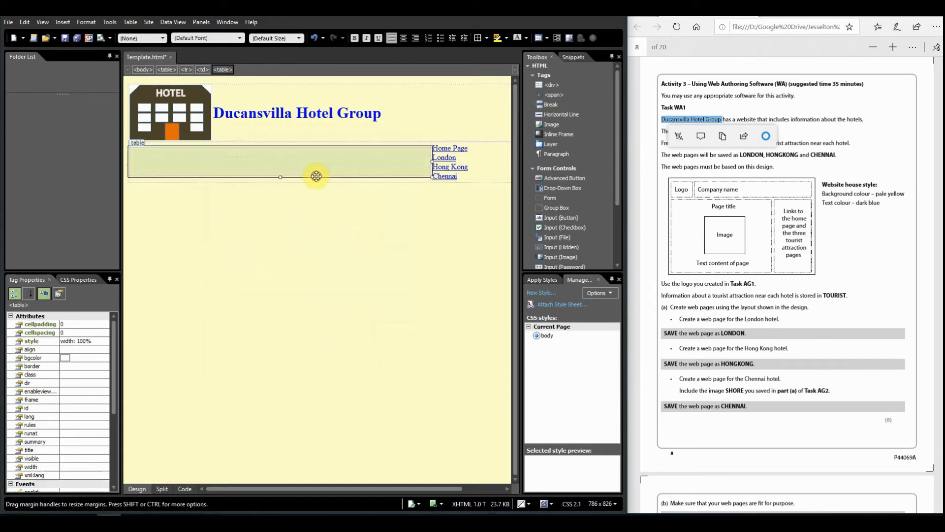
{"action": "left_click", "coordinate": [316, 170]}
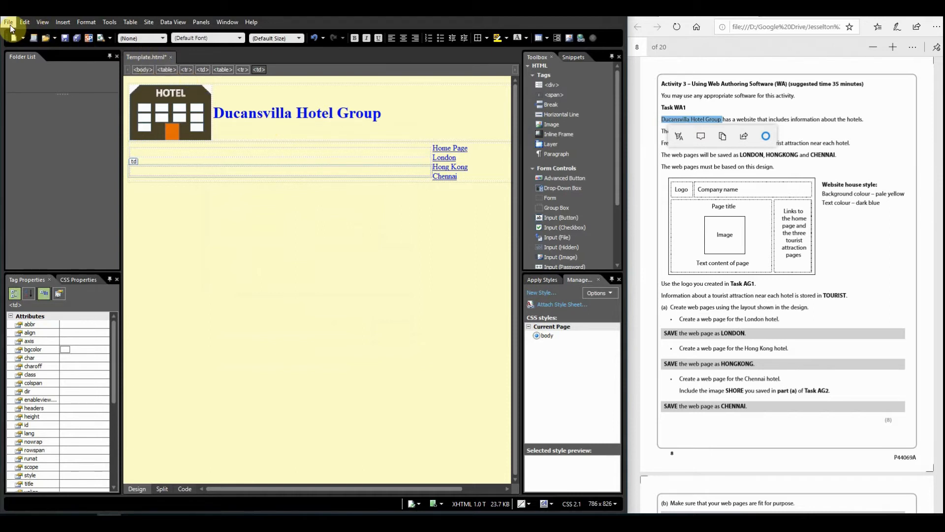
{"action": "left_click", "coordinate": [65, 39]}
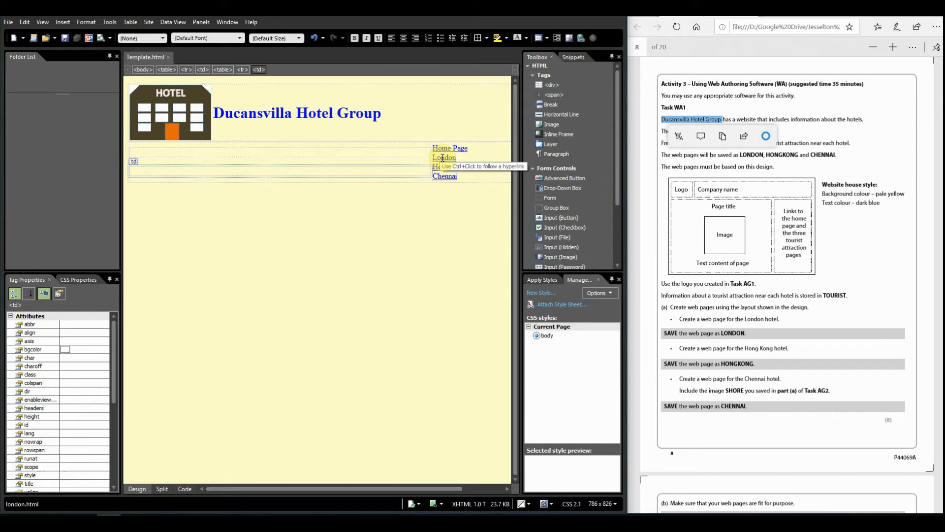
Step: Save a copy of the template page as london.html in the Activity 3 folder
{"action": "left_click", "coordinate": [9, 22]}
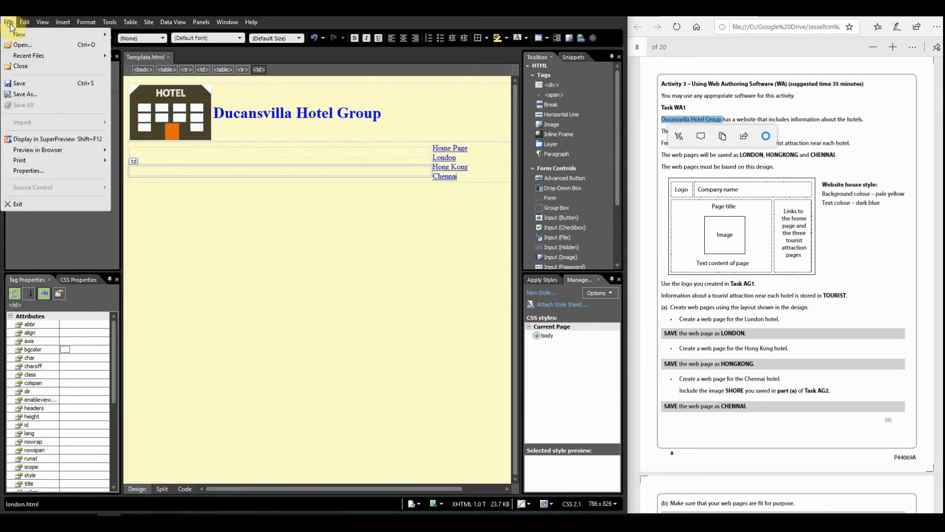
{"action": "left_click", "coordinate": [51, 93]}
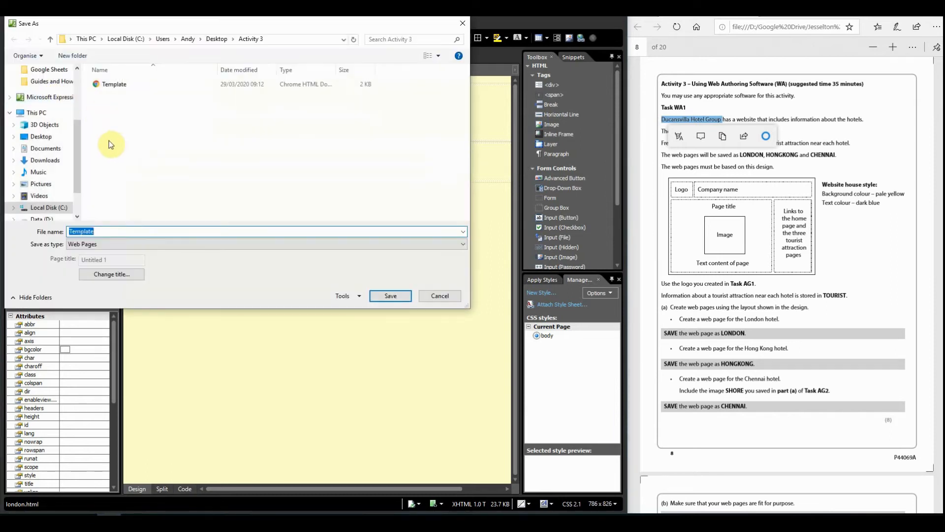
{"action": "type", "text": "london.html"}
{"action": "key", "text": "Return"}
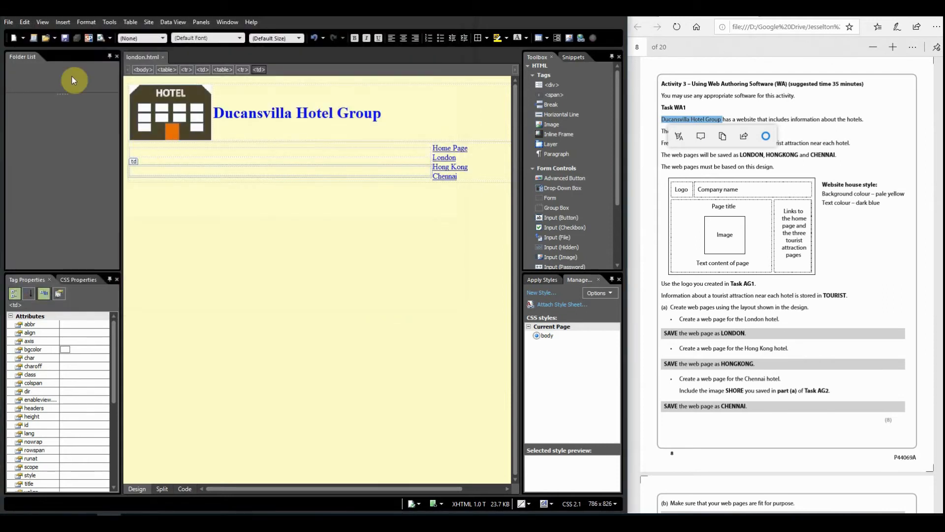
Step: Save another copy of the page as HongKong.html in the Activity 3 folder
{"action": "left_click", "coordinate": [9, 22]}
{"action": "left_click", "coordinate": [31, 92]}
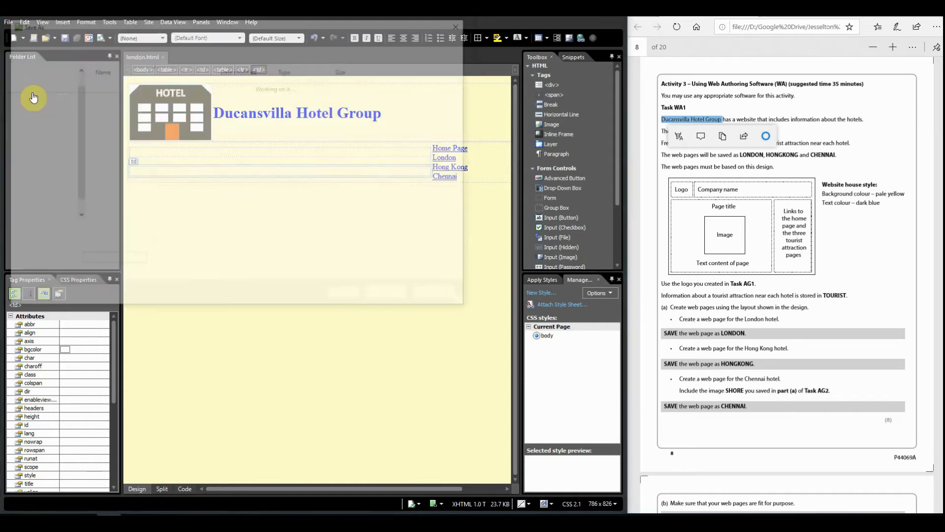
{"action": "type", "text": "HongKong"}
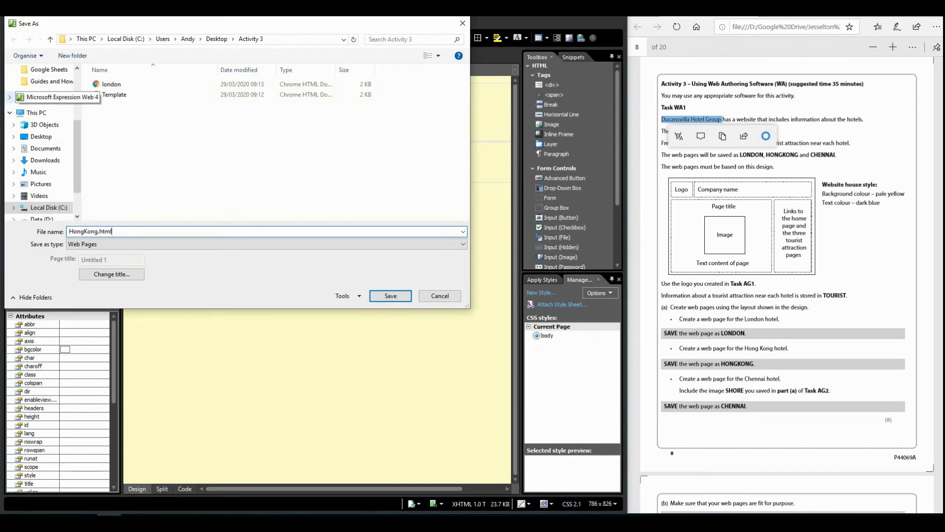
{"action": "key", "text": "Return"}
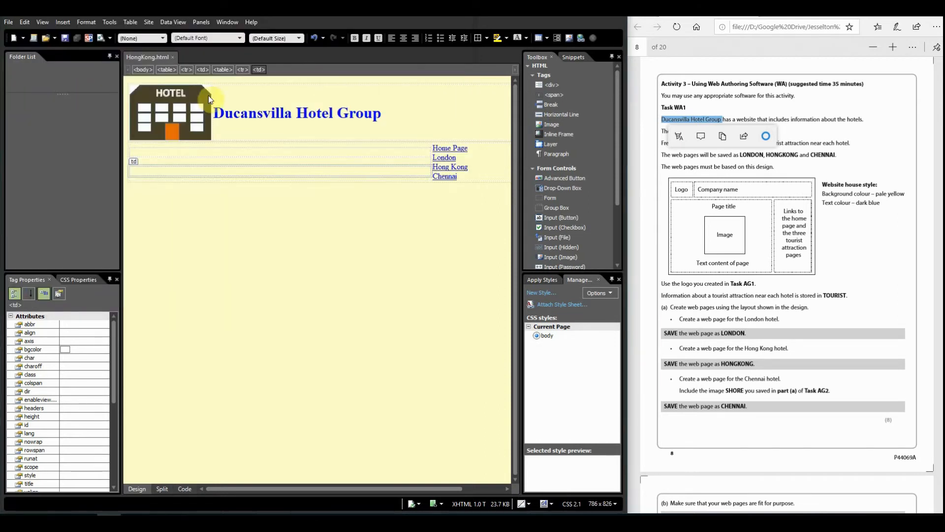
Step: Save a third copy of the page as chennai.html in the Activity 3 folder
{"action": "left_click", "coordinate": [8, 22]}
{"action": "left_click", "coordinate": [37, 93]}
{"action": "type", "text": "chennai"}
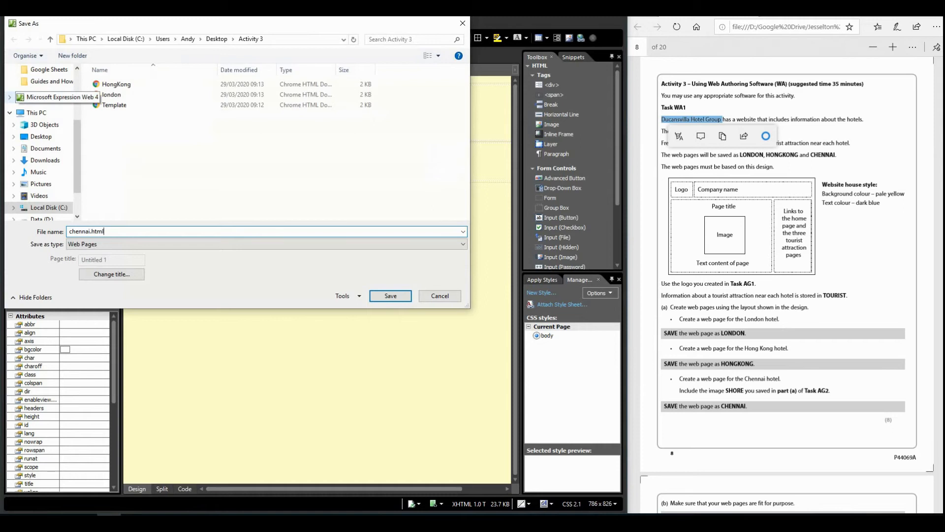
{"action": "key", "text": "Return"}
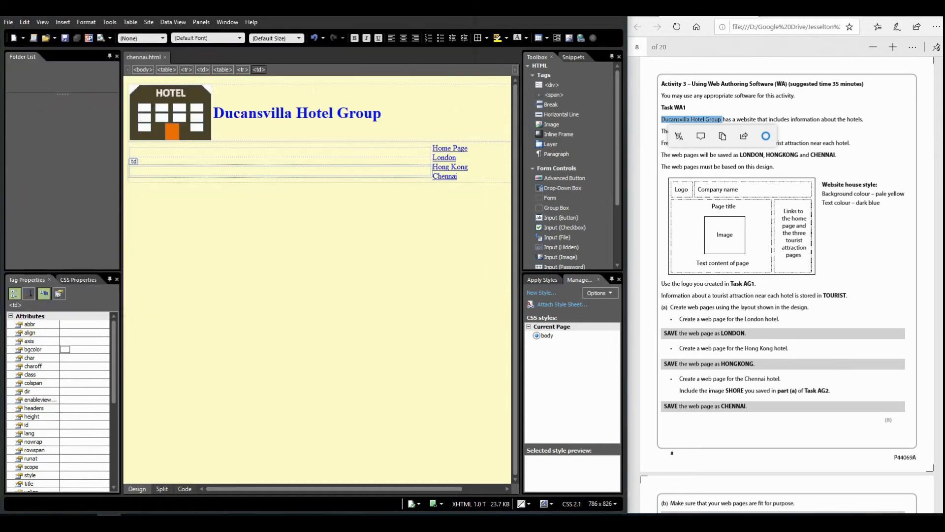
Step: Open the Activity 3 folder from the desktop, check the saved web page files, and return to the web editor
{"action": "left_click", "coordinate": [572, 19]}
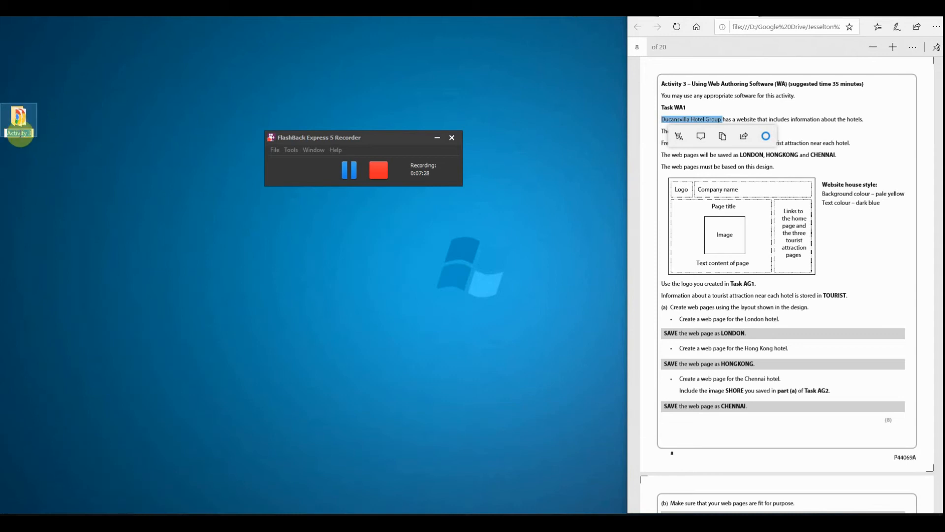
{"action": "double_click", "coordinate": [21, 122]}
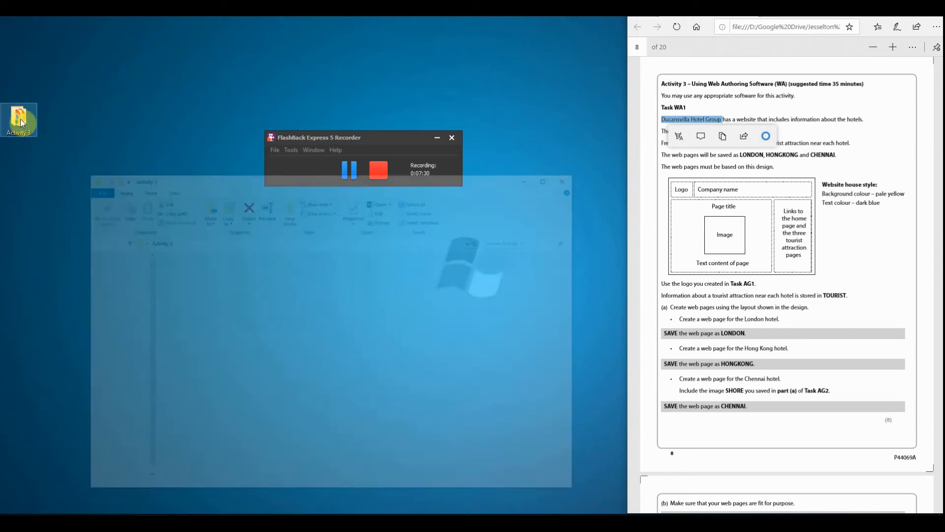
{"action": "left_click", "coordinate": [197, 227]}
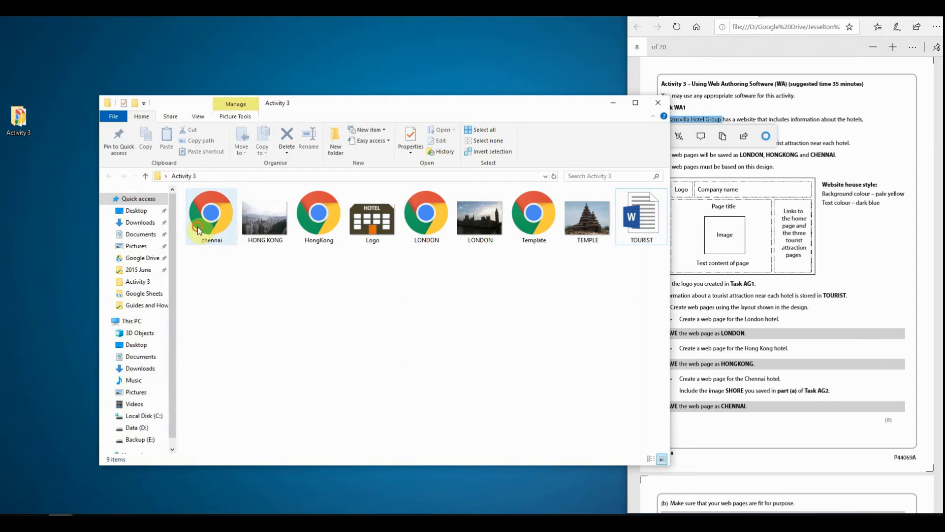
{"action": "left_click", "coordinate": [532, 226]}
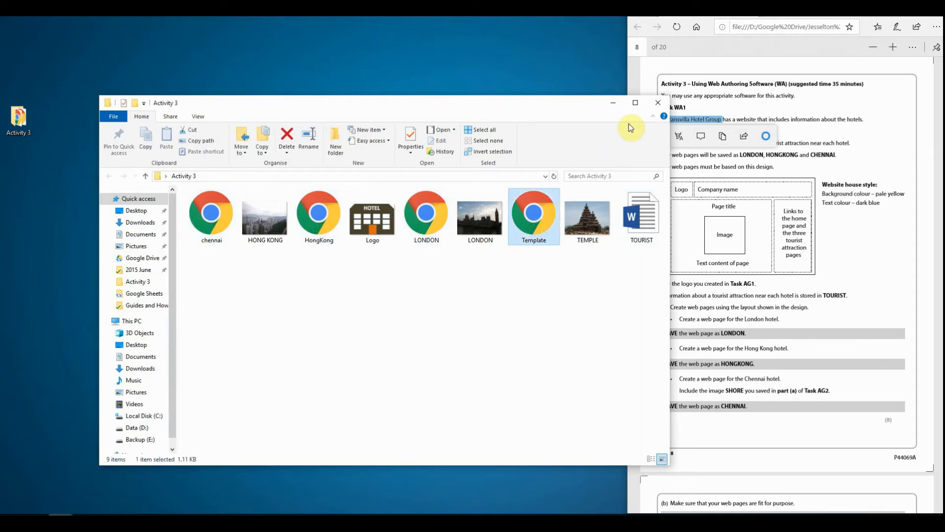
{"action": "left_click", "coordinate": [618, 105]}
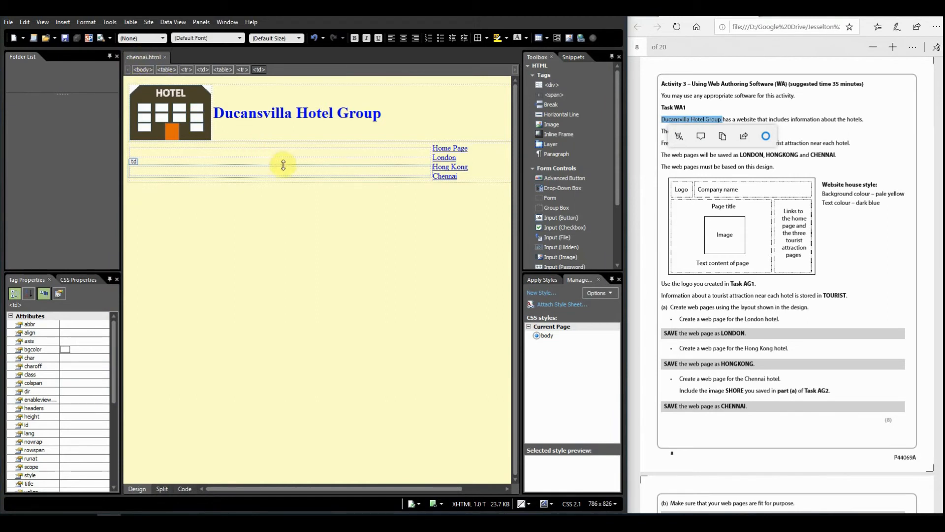
Step: Enter the page title Chennai in the first row of the inner content table and format it as Heading 2
{"action": "left_click", "coordinate": [317, 152]}
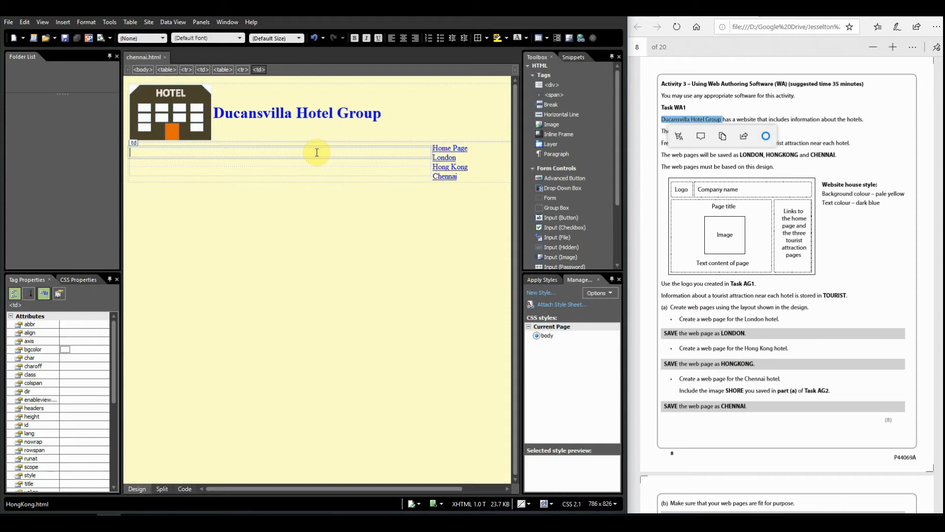
{"action": "type", "text": "Chennai"}
{"action": "left_click", "coordinate": [165, 41]}
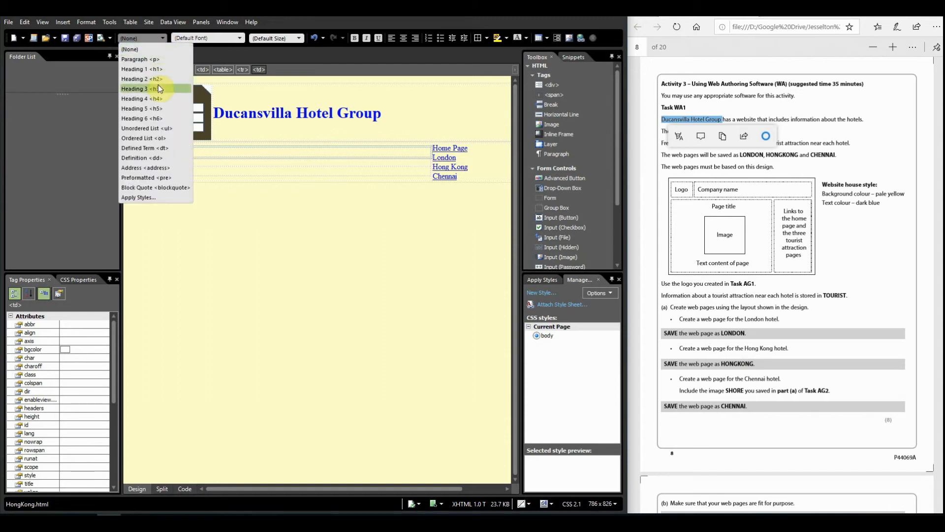
{"action": "left_click", "coordinate": [158, 88]}
{"action": "left_click", "coordinate": [159, 40]}
{"action": "left_click", "coordinate": [154, 78]}
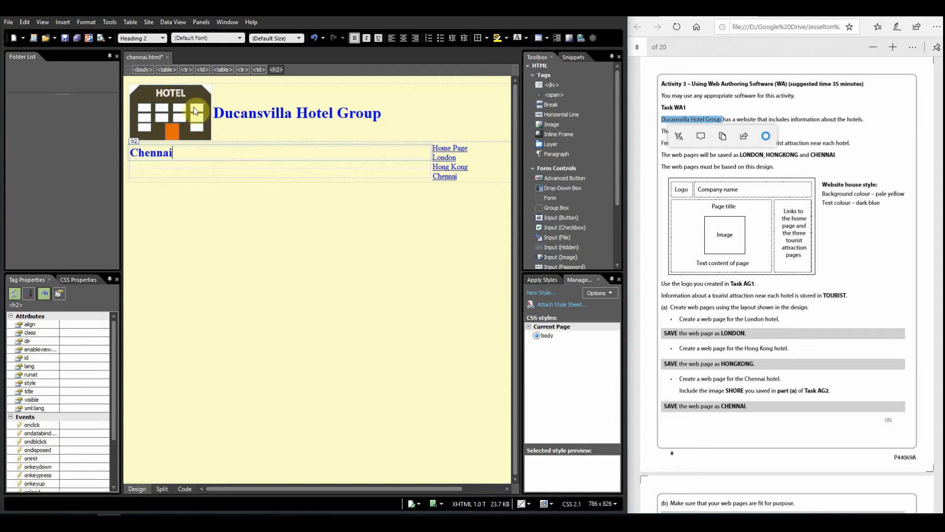
Step: Insert the TEMPLE picture from the Activity 3 folder into the row below the Chennai title, with the alternate text Temple
{"action": "left_click", "coordinate": [224, 163]}
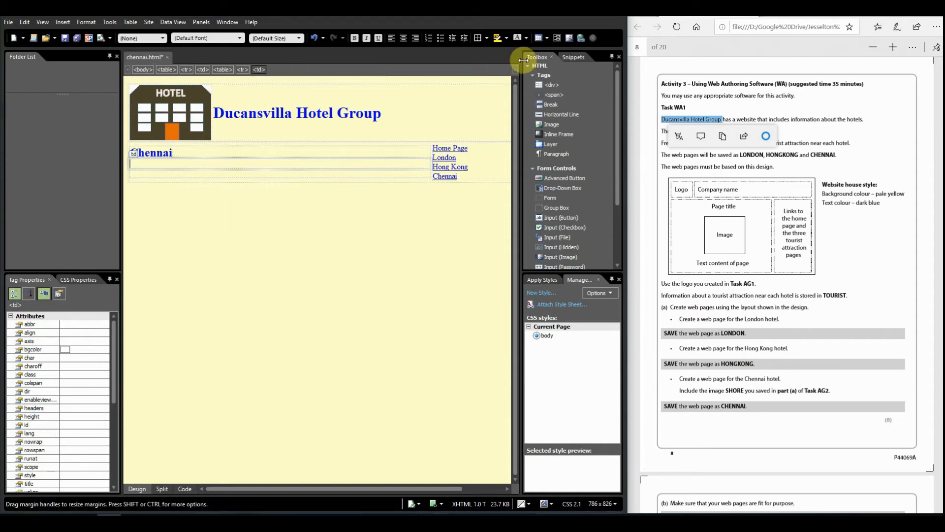
{"action": "left_click", "coordinate": [569, 37]}
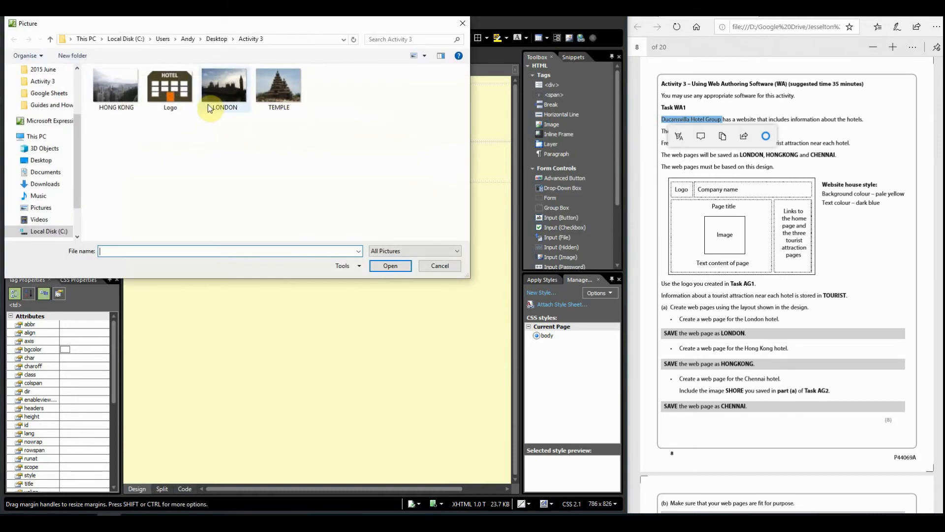
{"action": "double_click", "coordinate": [272, 96]}
{"action": "left_click", "coordinate": [333, 251]}
{"action": "type", "text": "Temple"}
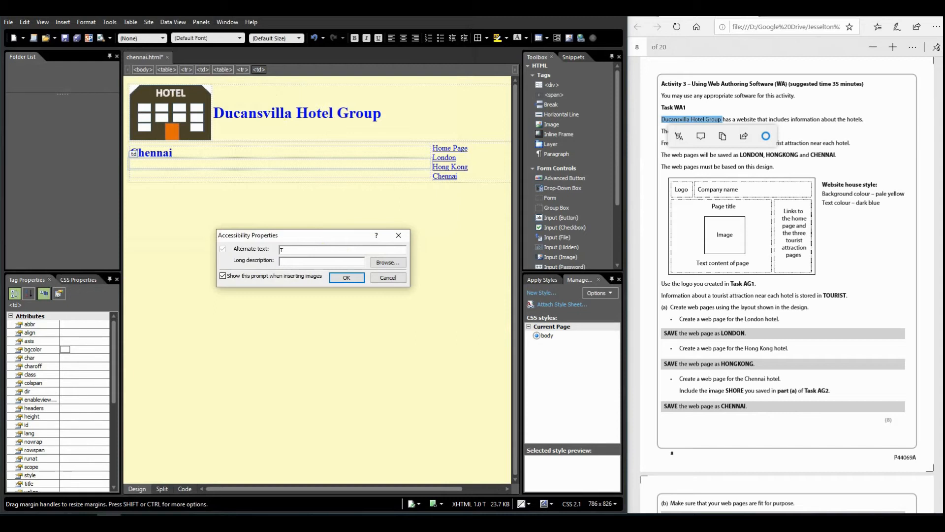
{"action": "left_click", "coordinate": [350, 278]}
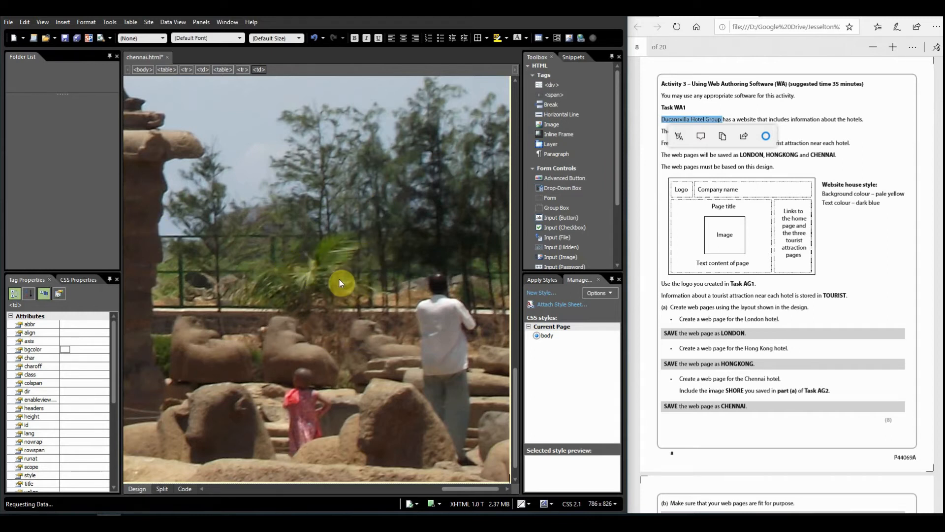
{"action": "double_click", "coordinate": [301, 274]}
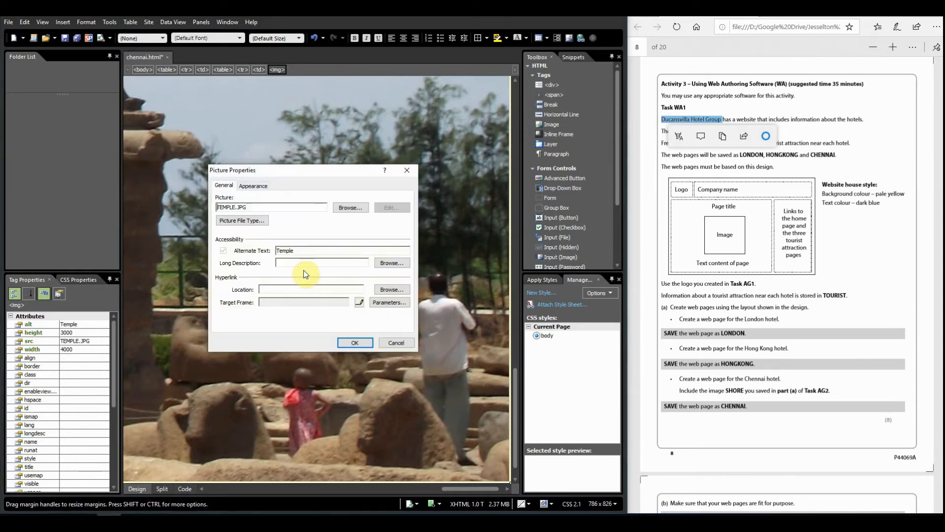
{"action": "left_click", "coordinate": [395, 342]}
{"action": "right_click", "coordinate": [312, 279]}
{"action": "left_click", "coordinate": [306, 270]}
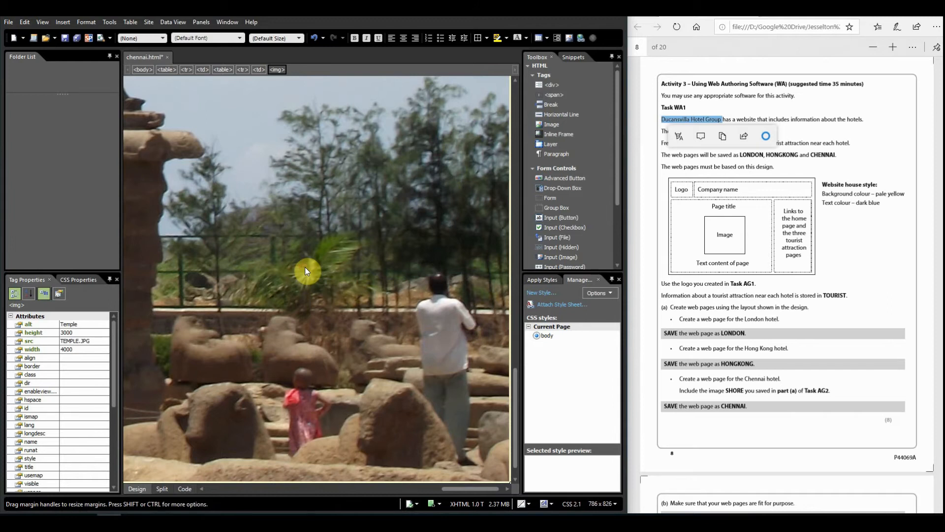
Step: Set the temple picture's width to 400 pixels with its aspect ratio kept
{"action": "double_click", "coordinate": [307, 208]}
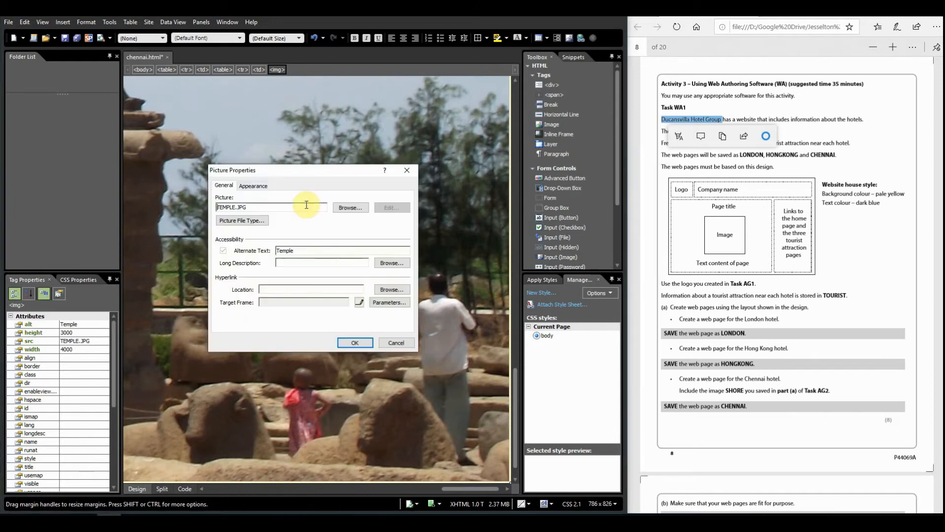
{"action": "left_click", "coordinate": [257, 188]}
{"action": "left_click_drag", "start_coordinate": [318, 291], "coordinate": [303, 295]}
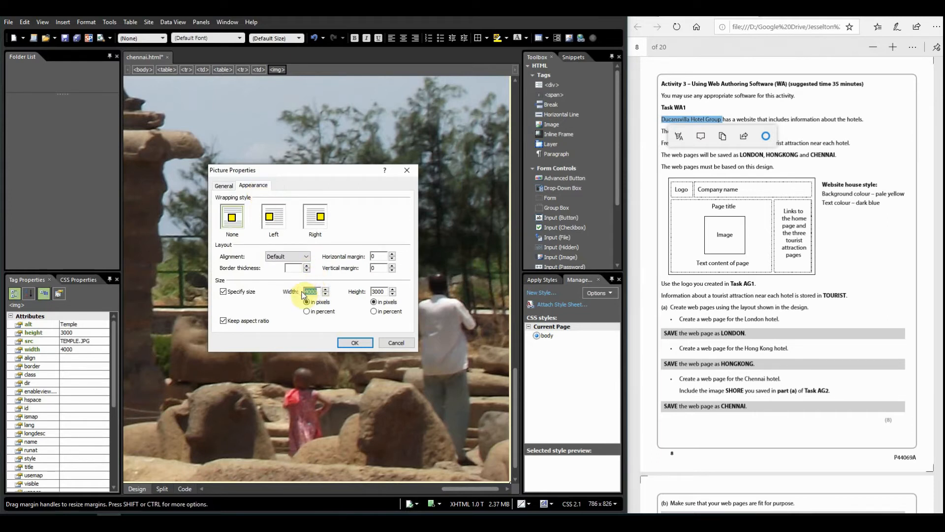
{"action": "key", "text": "Right"}
{"action": "left_click", "coordinate": [355, 343]}
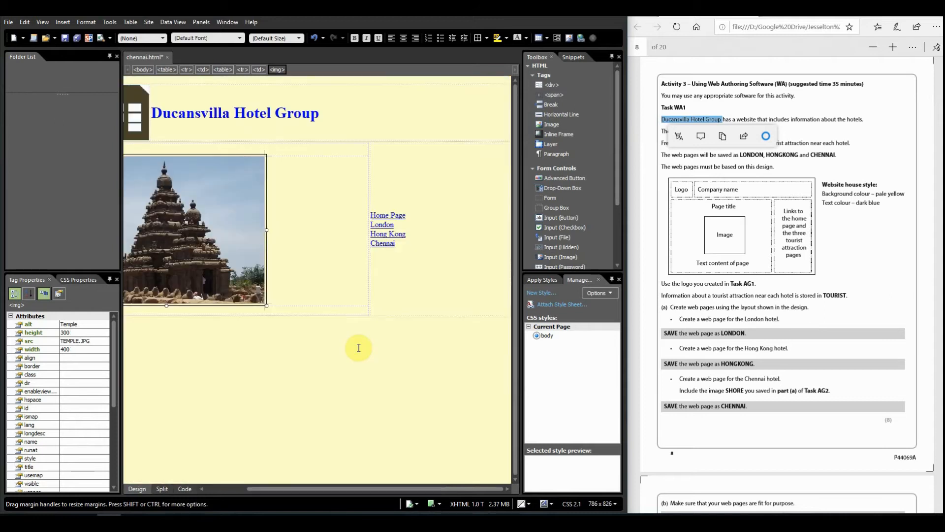
Step: Copy the Shore Temple heading and paragraph from the Word document and paste them into the table row below the temple picture
{"action": "left_click_drag", "start_coordinate": [306, 488], "coordinate": [212, 488]}
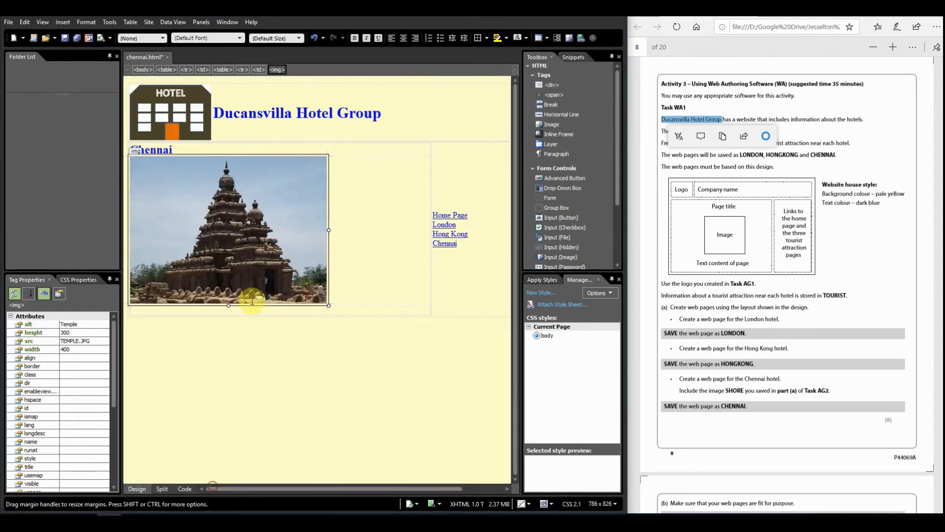
{"action": "left_click", "coordinate": [287, 310]}
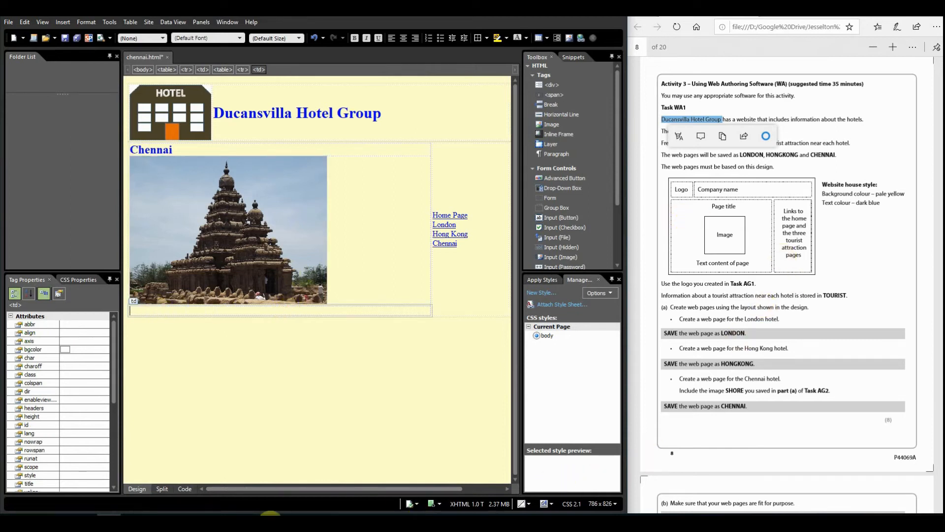
{"action": "left_click", "coordinate": [182, 512]}
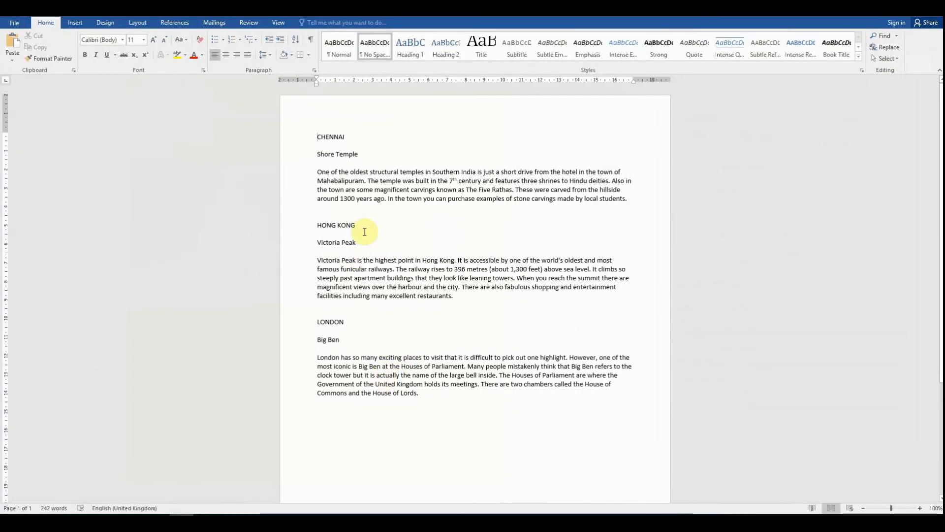
{"action": "left_click_drag", "start_coordinate": [629, 199], "coordinate": [318, 156]}
{"action": "key", "text": "ctrl+c"}
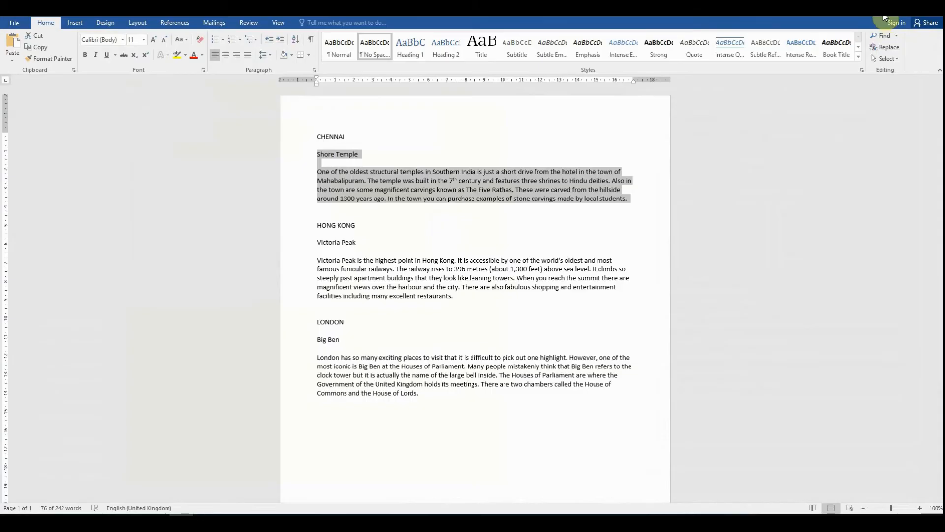
{"action": "left_click", "coordinate": [883, 10]}
{"action": "left_click", "coordinate": [269, 310]}
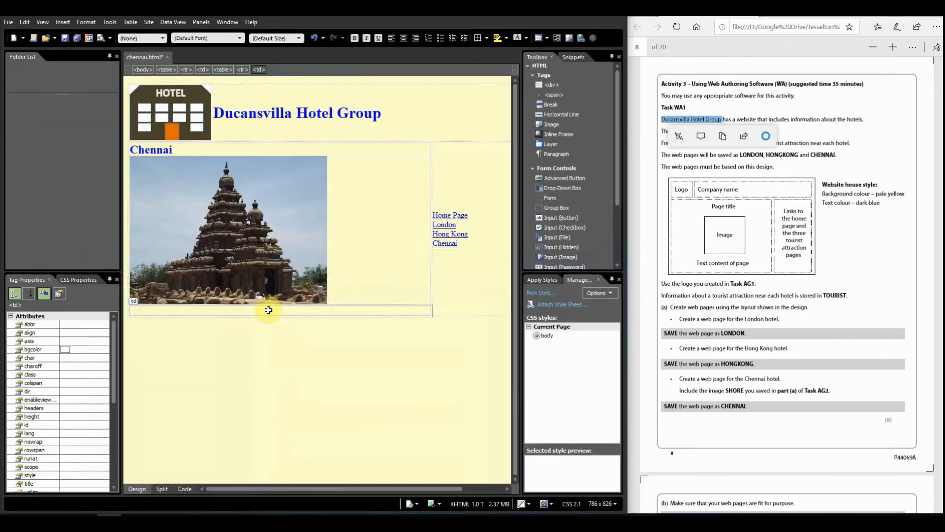
{"action": "key", "text": "ctrl+v"}
{"action": "key", "text": "BackSpace"}
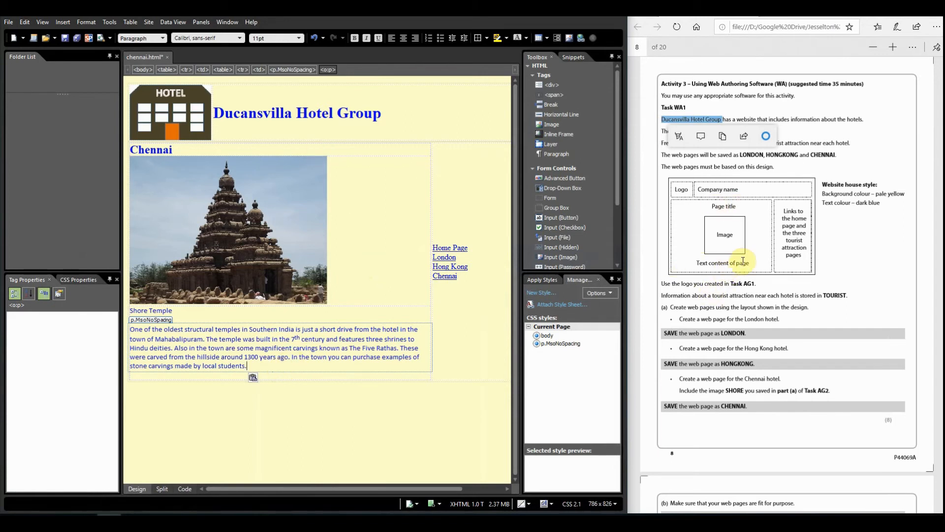
Step: Centre the Chennai title and the temple picture in their table rows
{"action": "left_click", "coordinate": [246, 150]}
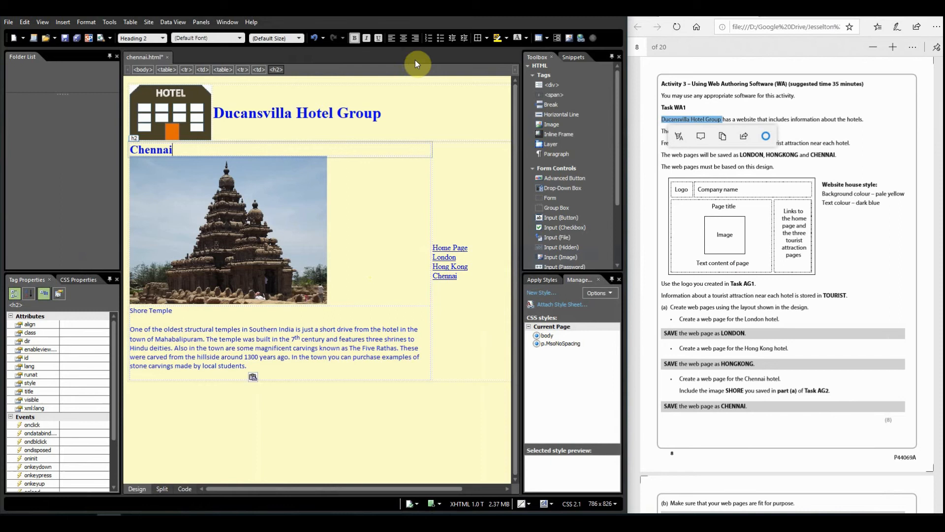
{"action": "left_click", "coordinate": [407, 40]}
{"action": "left_click", "coordinate": [322, 185]}
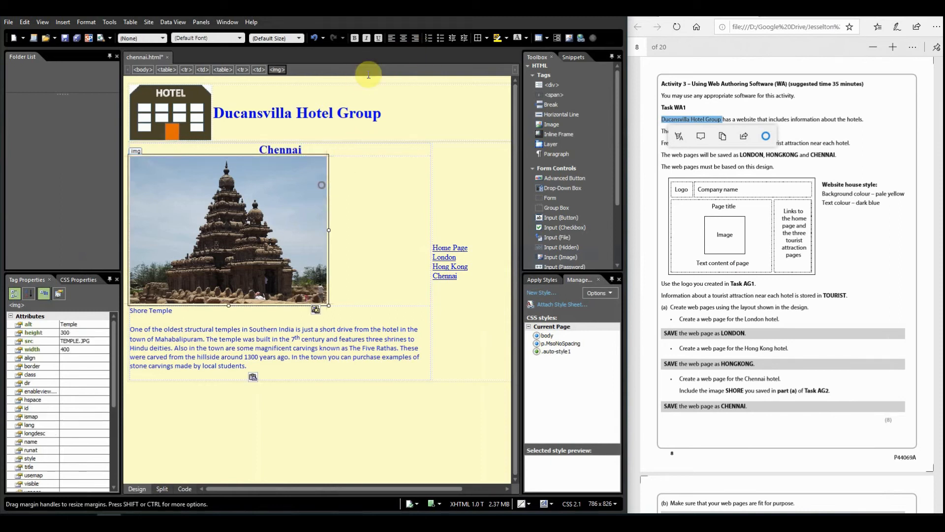
{"action": "left_click", "coordinate": [403, 39]}
{"action": "left_click", "coordinate": [386, 247]}
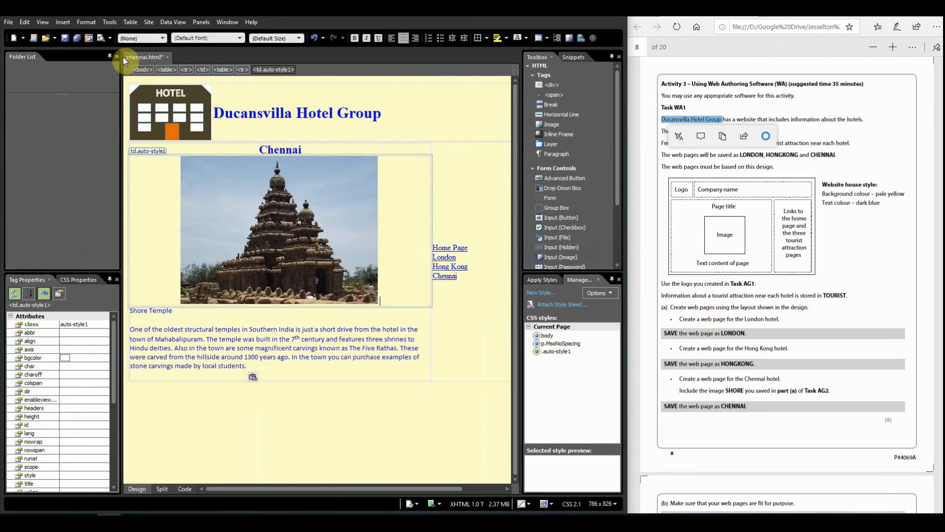
Step: Save and close chennai.html, and open the HongKong web page from the Activity 3 folder
{"action": "left_click", "coordinate": [64, 38]}
{"action": "left_click", "coordinate": [164, 57]}
{"action": "left_click", "coordinate": [8, 22]}
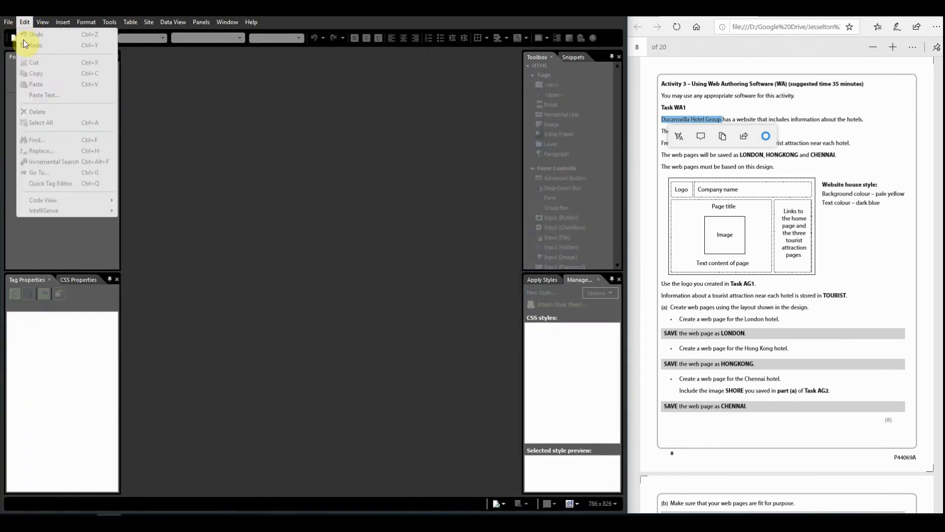
{"action": "left_click", "coordinate": [30, 45]}
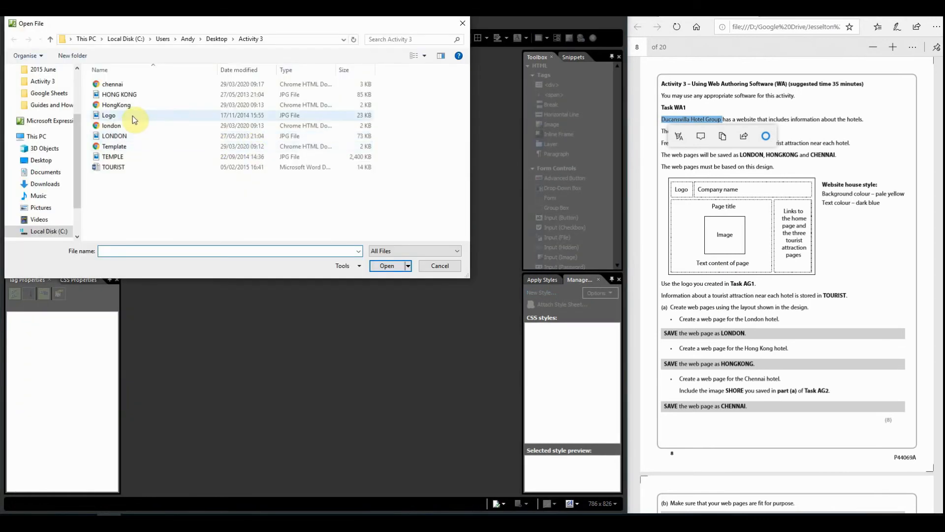
{"action": "double_click", "coordinate": [132, 105]}
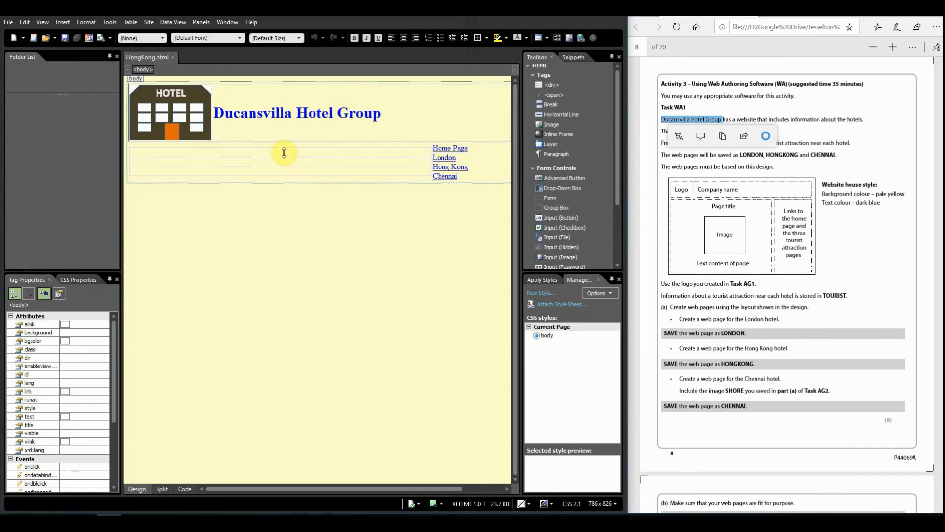
Step: Enter the page title Hong Kong in the first row of the inner content table and format it as Heading 2
{"action": "left_click", "coordinate": [284, 152]}
{"action": "type", "text": "Hong Kong"}
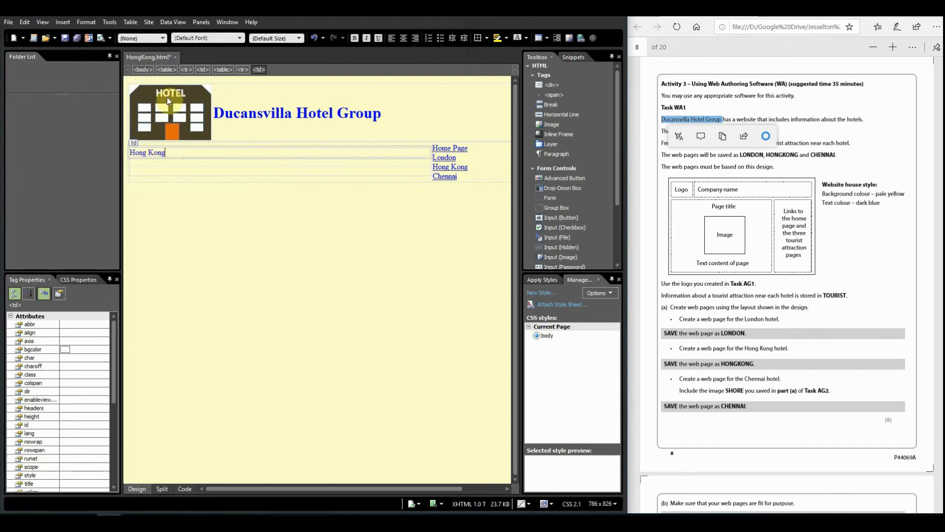
{"action": "left_click_drag", "start_coordinate": [168, 151], "coordinate": [130, 152]}
{"action": "left_click", "coordinate": [161, 39]}
{"action": "left_click", "coordinate": [143, 79]}
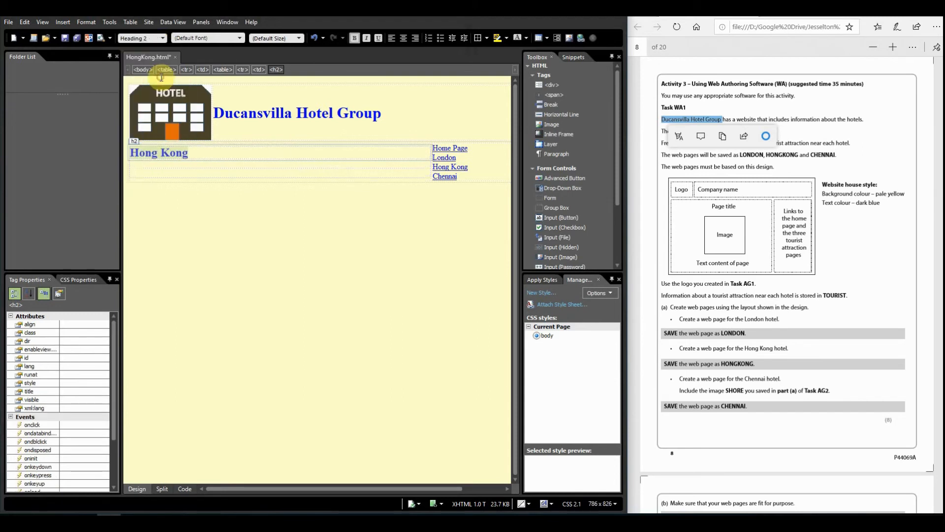
Step: Insert the HONG KONG picture into the row below the page title, with the alternate text Hong Kong
{"action": "left_click", "coordinate": [203, 163]}
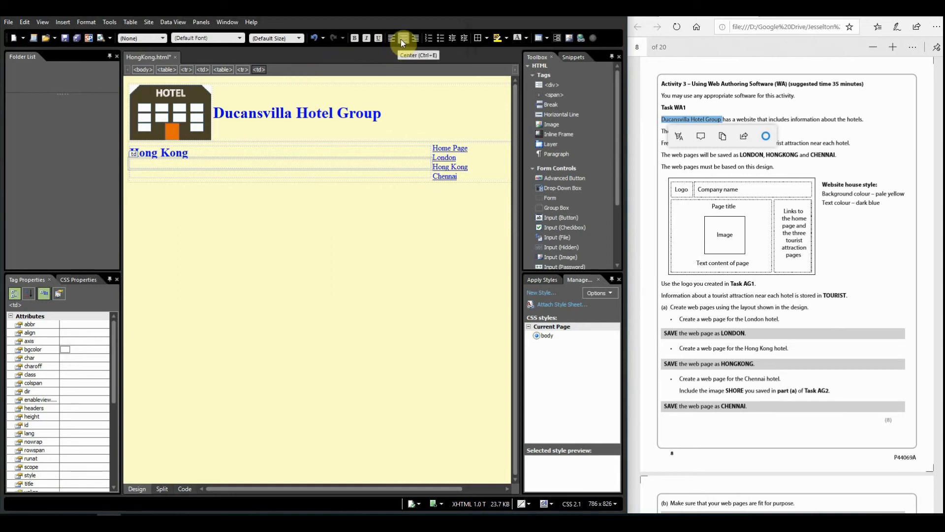
{"action": "left_click", "coordinate": [569, 39]}
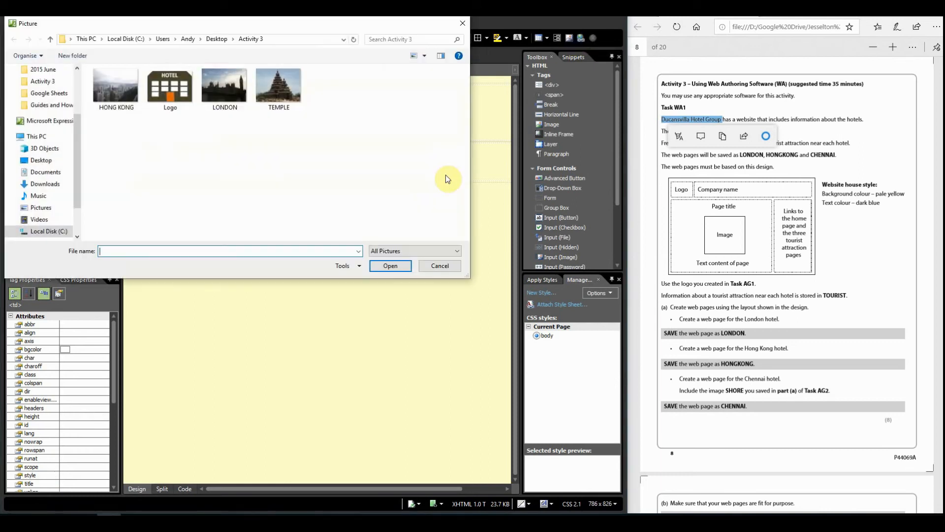
{"action": "double_click", "coordinate": [123, 97]}
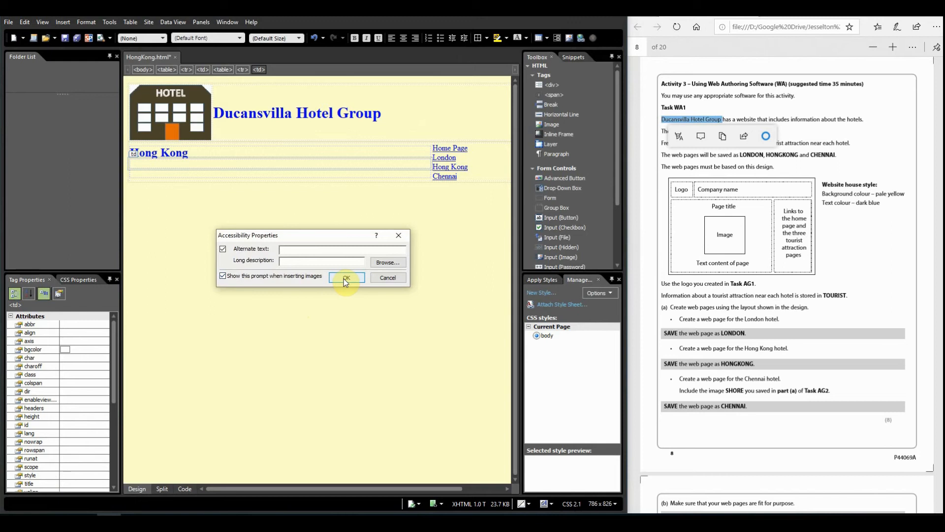
{"action": "type", "text": "Hong Kong"}
{"action": "left_click", "coordinate": [347, 281]}
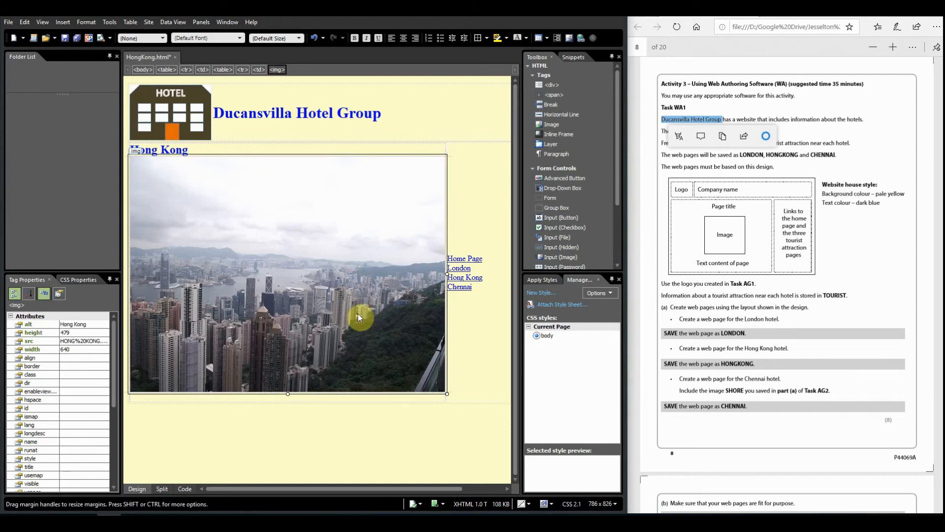
Step: Set the Hong Kong picture's width to 400 pixels with its aspect ratio kept
{"action": "double_click", "coordinate": [347, 305]}
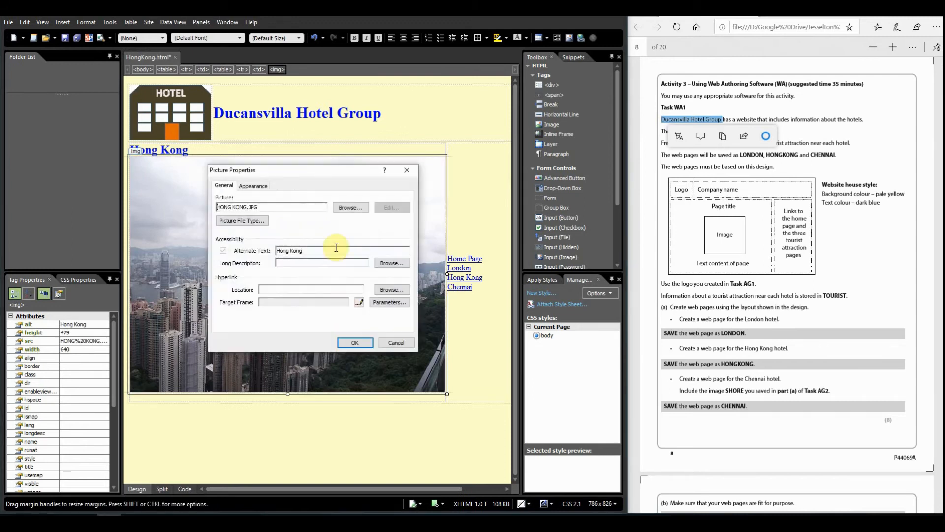
{"action": "left_click", "coordinate": [252, 187]}
{"action": "double_click", "coordinate": [311, 291]}
{"action": "type", "text": "400"}
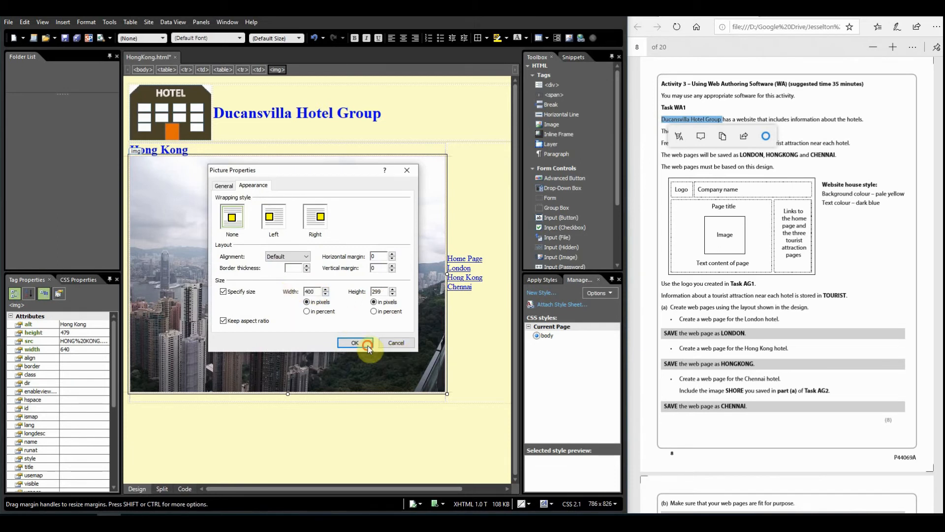
{"action": "left_click", "coordinate": [368, 345]}
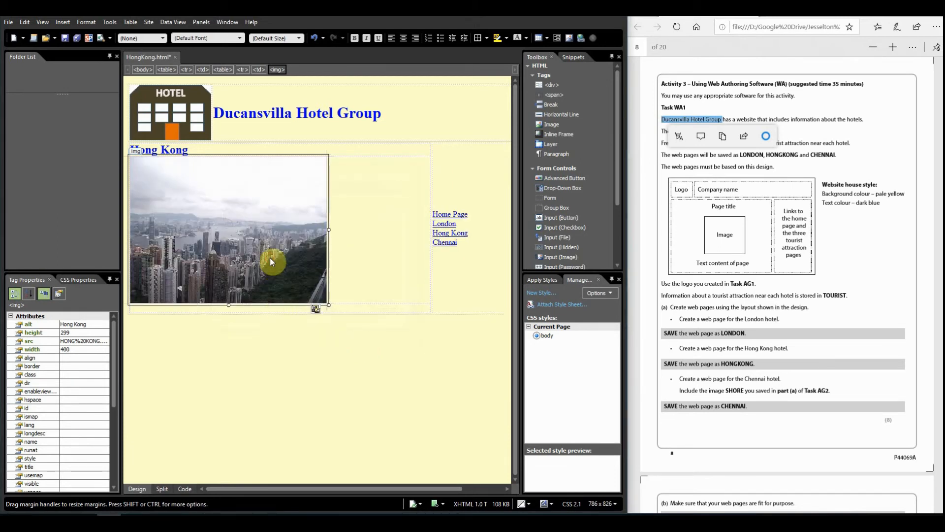
Step: Centre the skyline picture and the Hong Kong title in their table rows
{"action": "left_click", "coordinate": [403, 39]}
{"action": "left_click", "coordinate": [302, 148]}
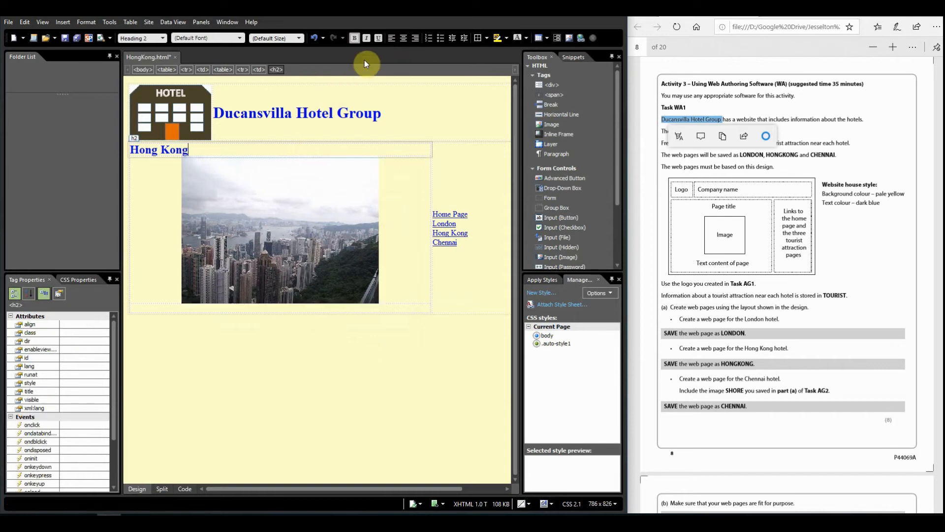
{"action": "left_click", "coordinate": [406, 38]}
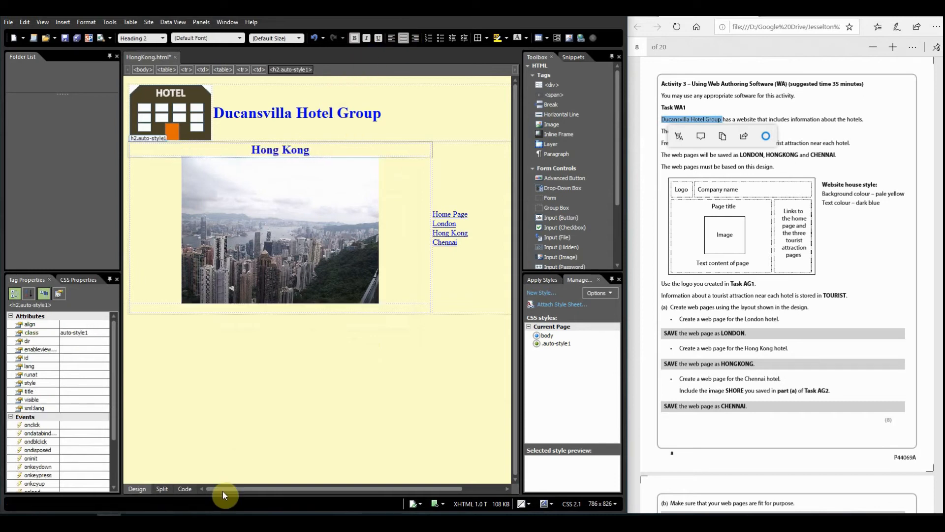
Step: Copy the Victoria Peak heading and paragraph from the Word document and paste them into the table row below the Hong Kong picture
{"action": "left_click", "coordinate": [187, 520]}
{"action": "left_click_drag", "start_coordinate": [466, 296], "coordinate": [318, 242]}
{"action": "key", "text": "ctrl+c"}
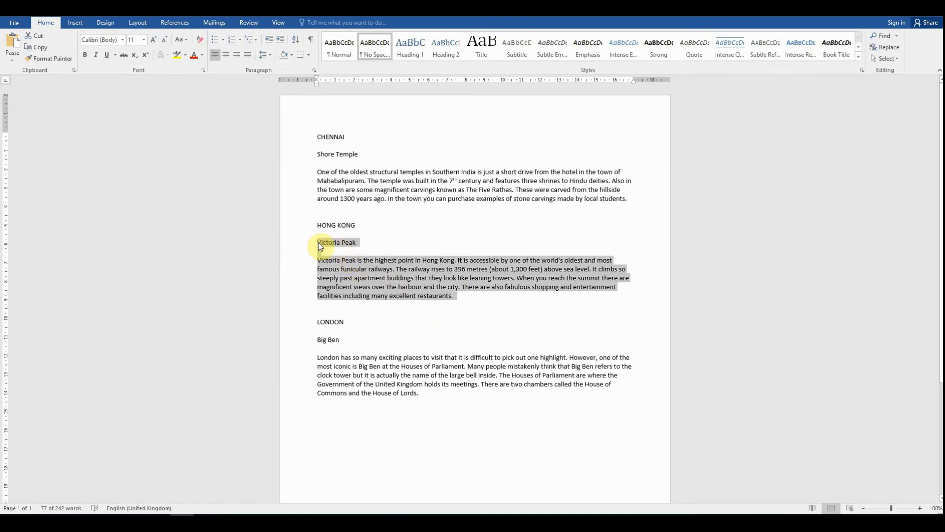
{"action": "left_click", "coordinate": [879, 9]}
{"action": "left_click", "coordinate": [281, 310]}
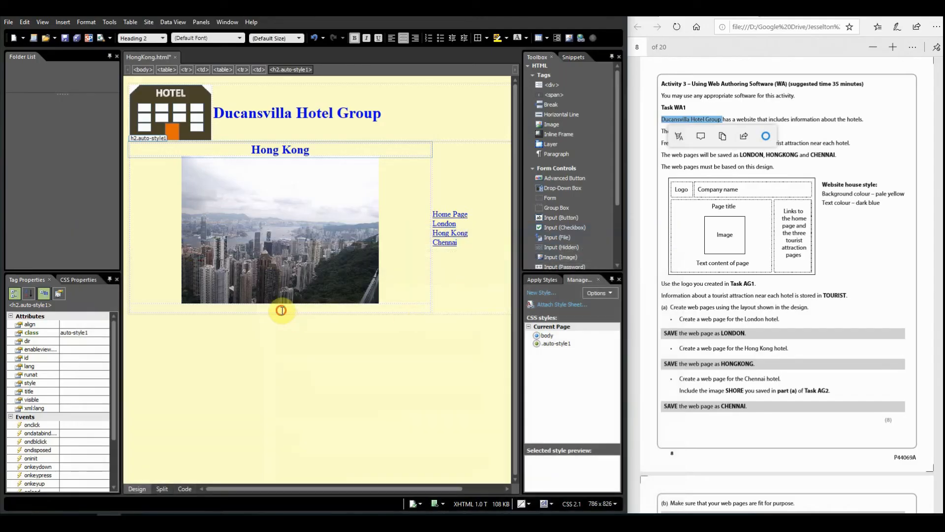
{"action": "key", "text": "ctrl+v"}
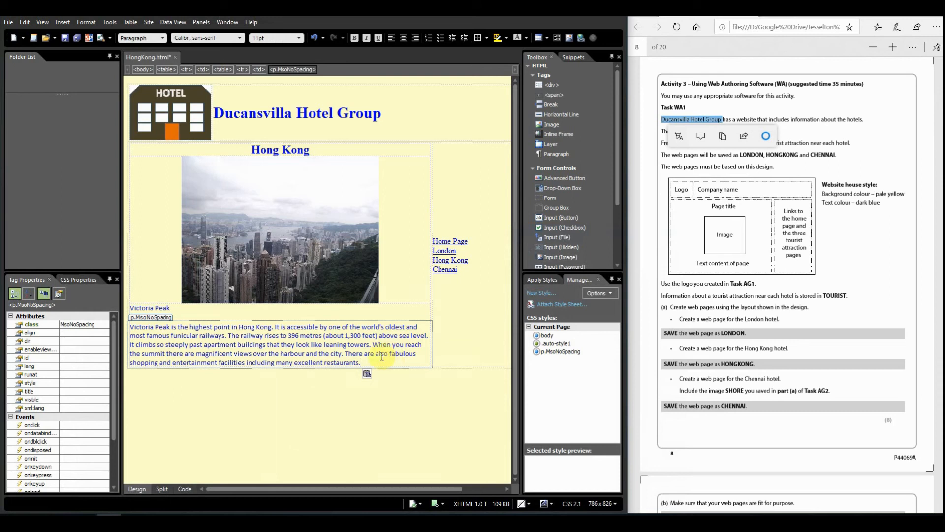
Step: Save and close the Hong Kong page, and open london.html
{"action": "left_click", "coordinate": [64, 38]}
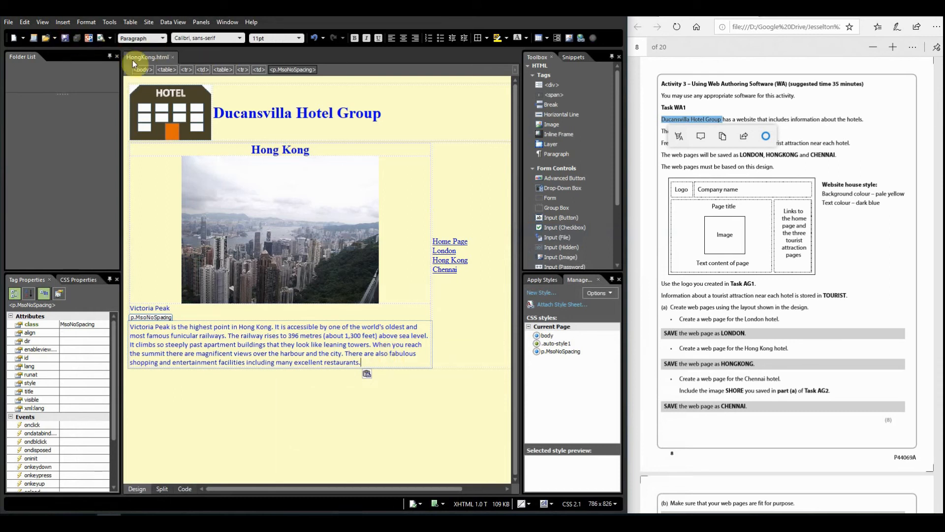
{"action": "left_click", "coordinate": [172, 57]}
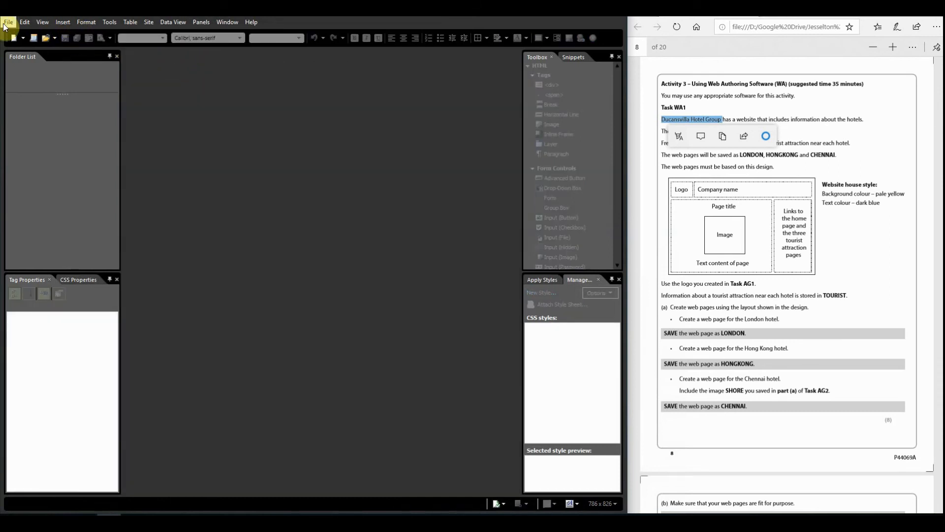
{"action": "left_click", "coordinate": [8, 22]}
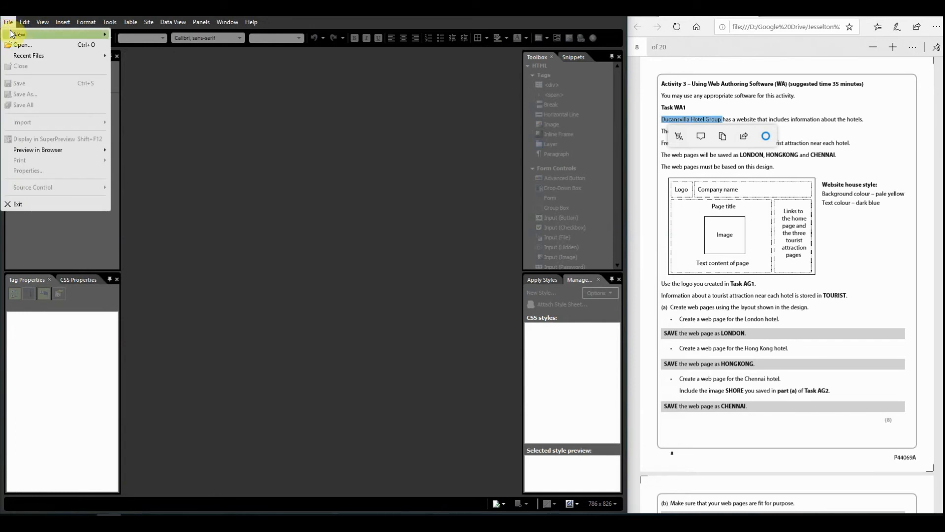
{"action": "left_click", "coordinate": [21, 45]}
{"action": "double_click", "coordinate": [112, 126]}
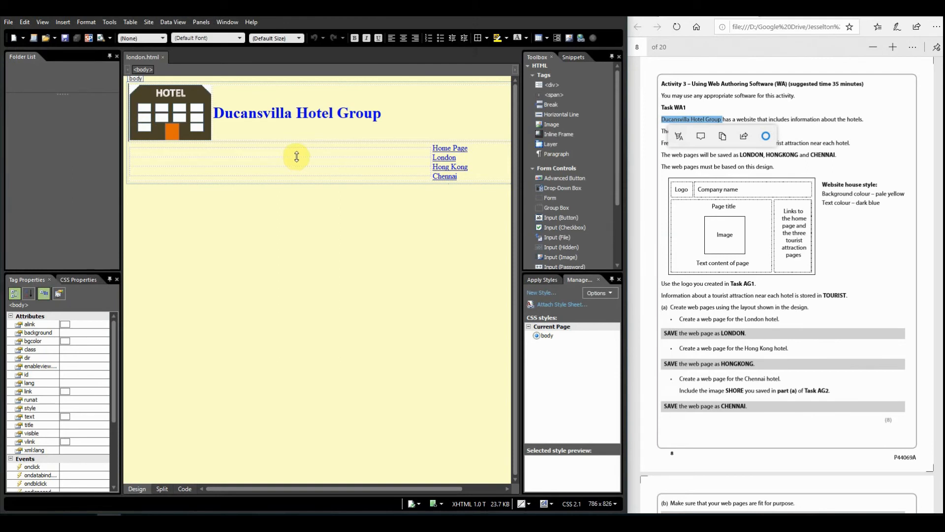
Step: Add the title London in the first row below the page banner, formatted as Heading 2 and centred
{"action": "left_click", "coordinate": [298, 154]}
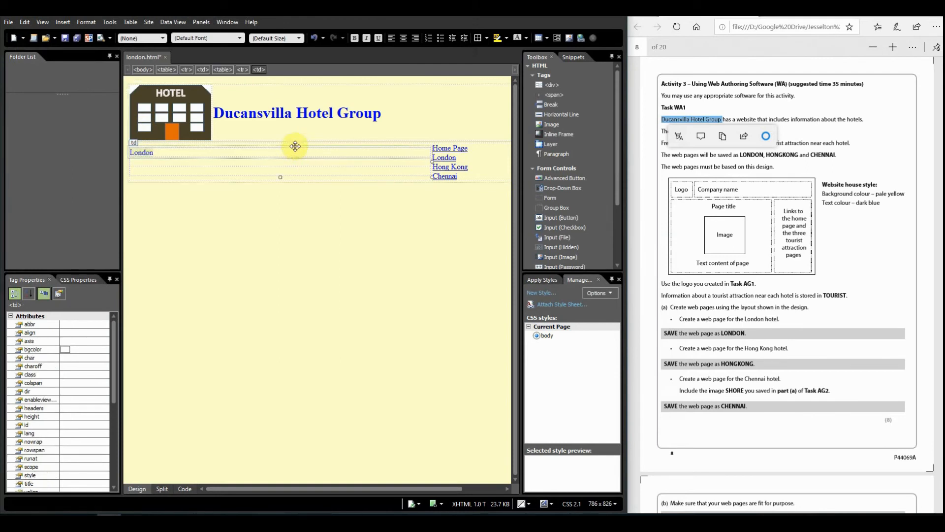
{"action": "left_click", "coordinate": [162, 38]}
{"action": "left_click", "coordinate": [162, 78]}
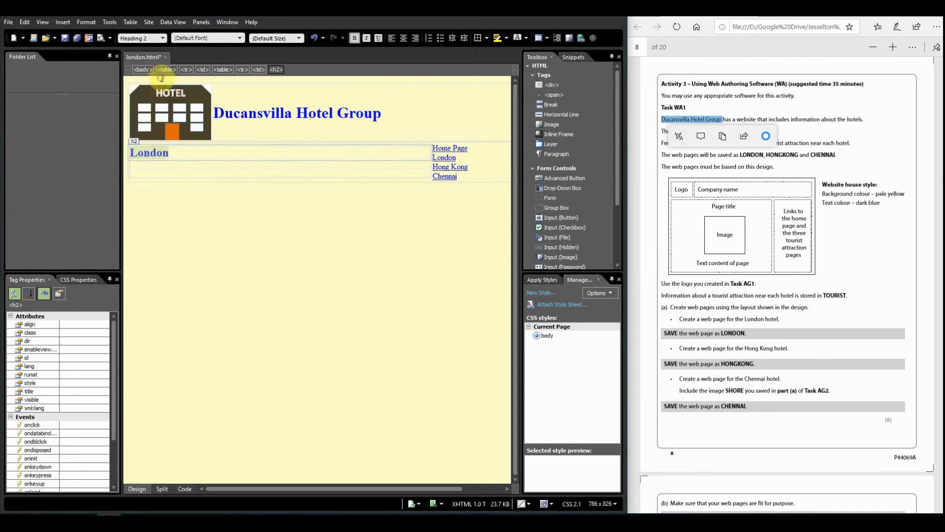
{"action": "left_click", "coordinate": [403, 38]}
Step: Insert the LONDON picture into the row below the London title, with the alternate text London
{"action": "left_click", "coordinate": [328, 164]}
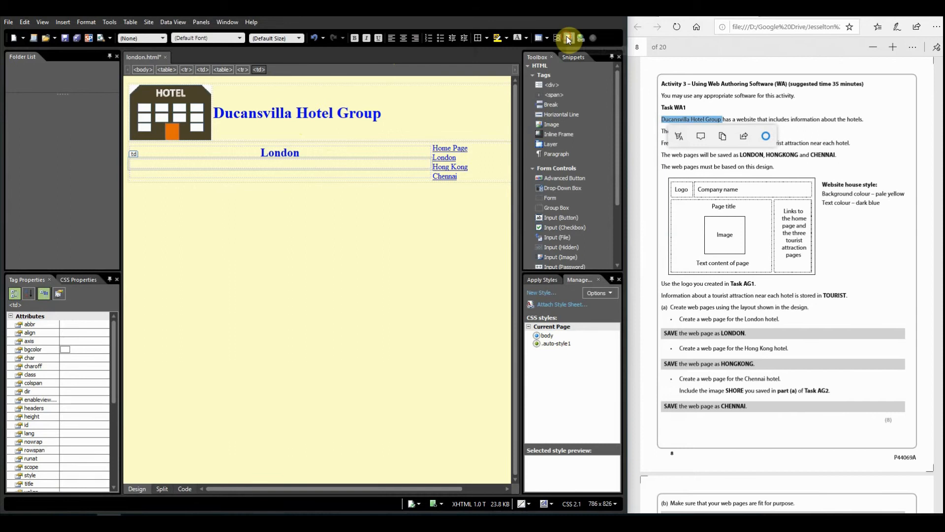
{"action": "left_click", "coordinate": [568, 39]}
{"action": "double_click", "coordinate": [258, 109]}
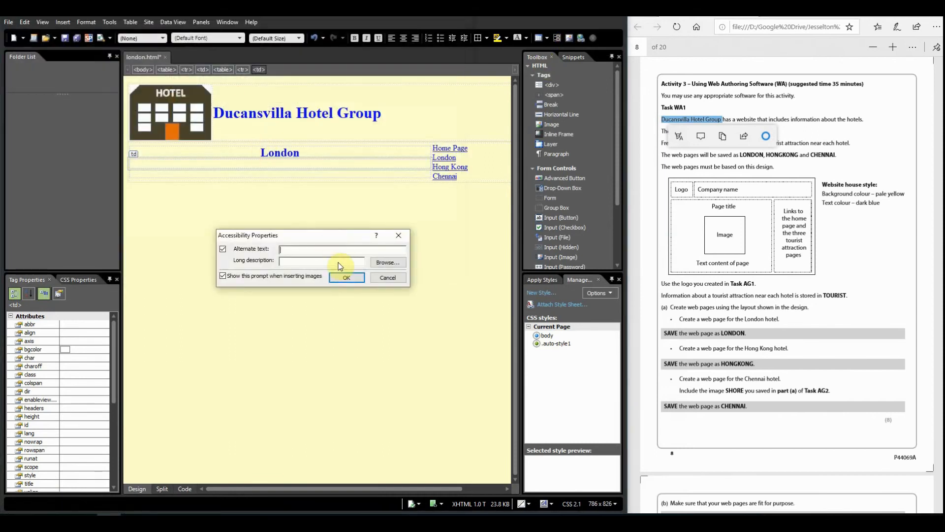
{"action": "type", "text": "London"}
{"action": "left_click", "coordinate": [347, 277]}
Step: Set the London picture's width to 400 pixels with its aspect ratio kept, and centre it in its row
{"action": "double_click", "coordinate": [353, 268]}
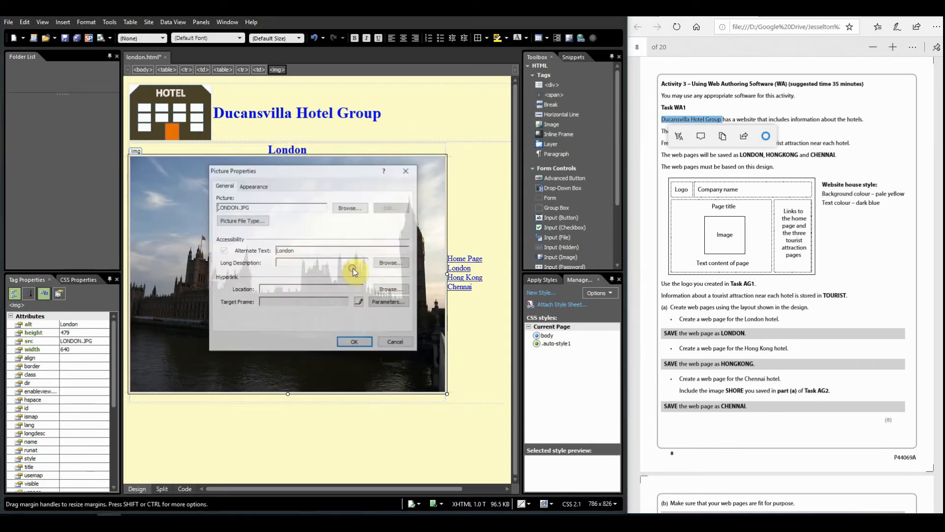
{"action": "left_click", "coordinate": [257, 189]}
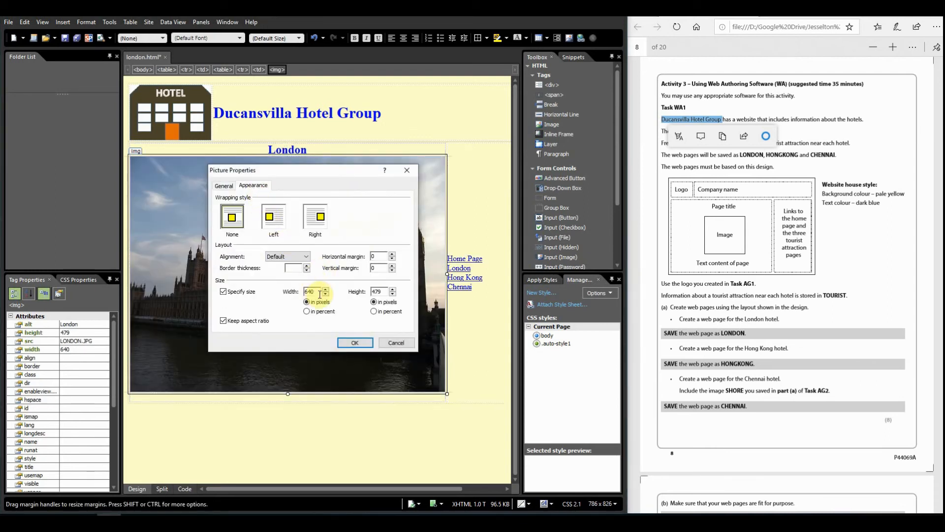
{"action": "type", "text": "4"}
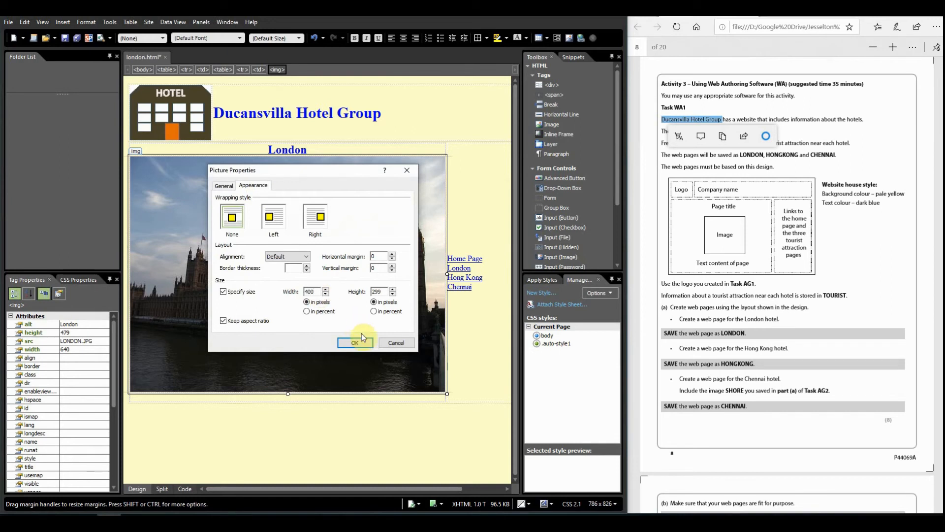
{"action": "left_click", "coordinate": [363, 345]}
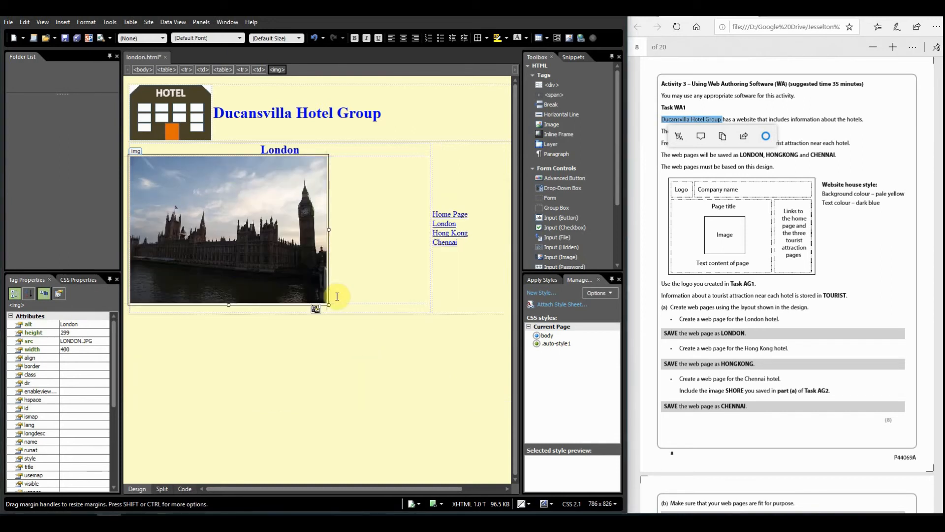
{"action": "left_click", "coordinate": [404, 38]}
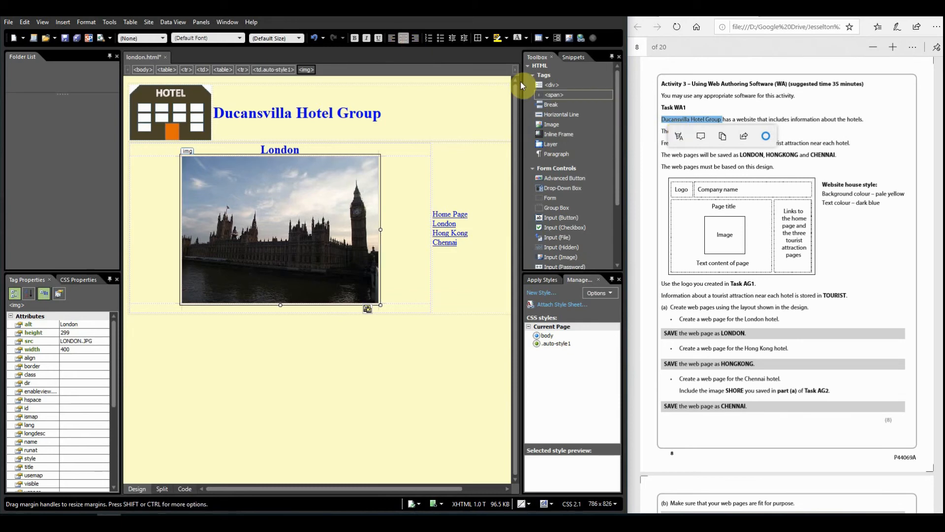
Step: Copy the Big Ben heading and paragraph from the TOURIST Word document into the row below the London picture, and save the page
{"action": "key", "text": "alt+Tab"}
{"action": "left_click", "coordinate": [423, 393]}
{"action": "left_click", "coordinate": [315, 339], "text": "shift"}
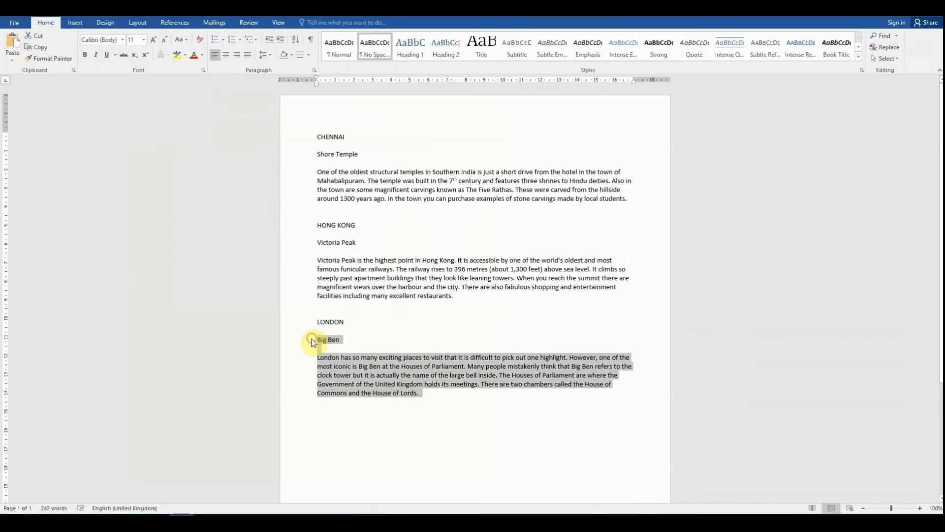
{"action": "key", "text": "ctrl+c"}
{"action": "key", "text": "alt+Tab"}
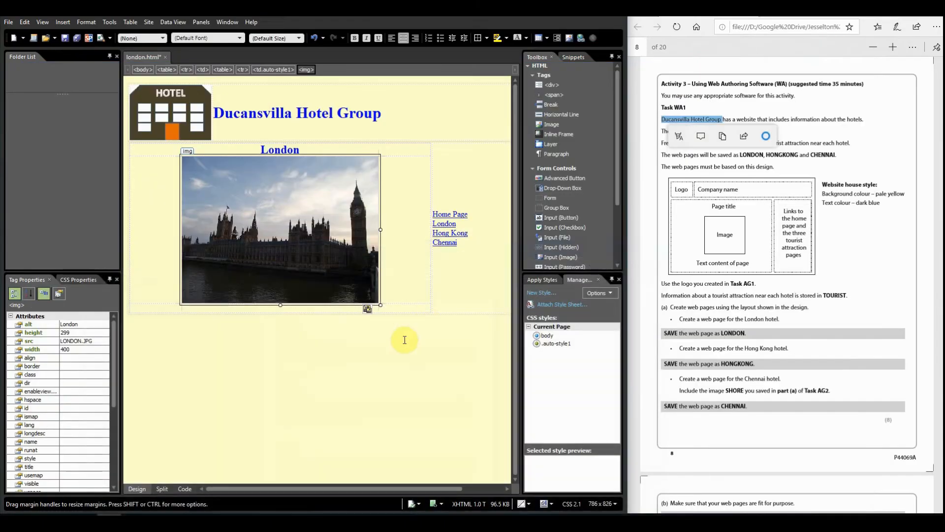
{"action": "left_click", "coordinate": [274, 312]}
{"action": "key", "text": "ctrl+v"}
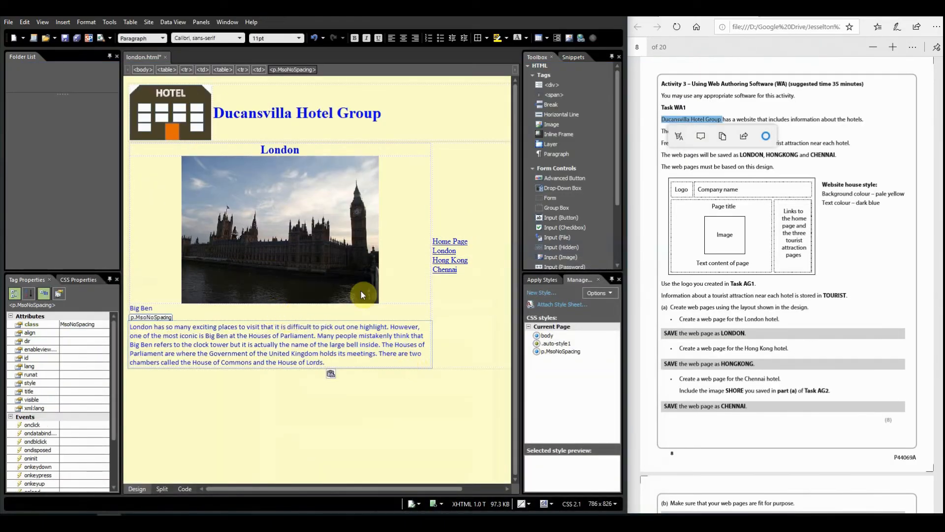
{"action": "left_click", "coordinate": [64, 39]}
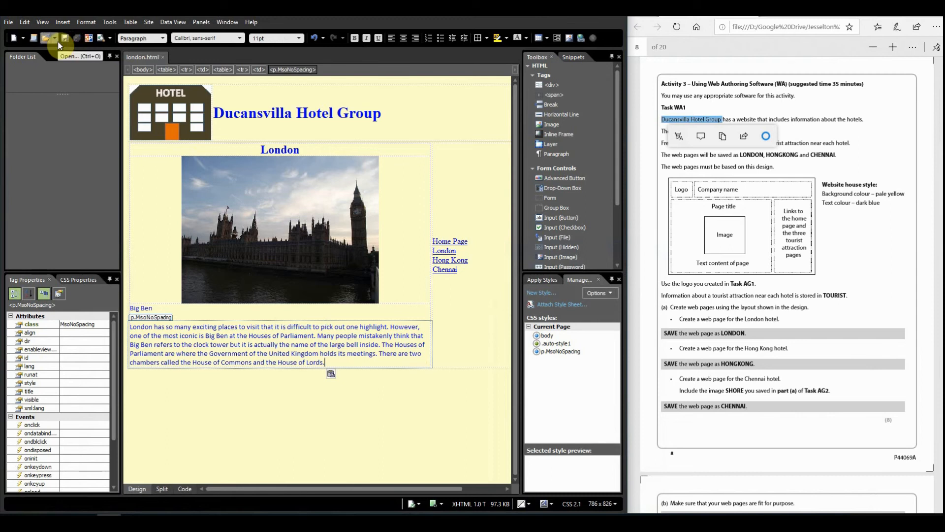
Step: Preview the London page in Chrome and test the navigation links between the London, Hong Kong and Chennai pages
{"action": "left_click", "coordinate": [8, 22]}
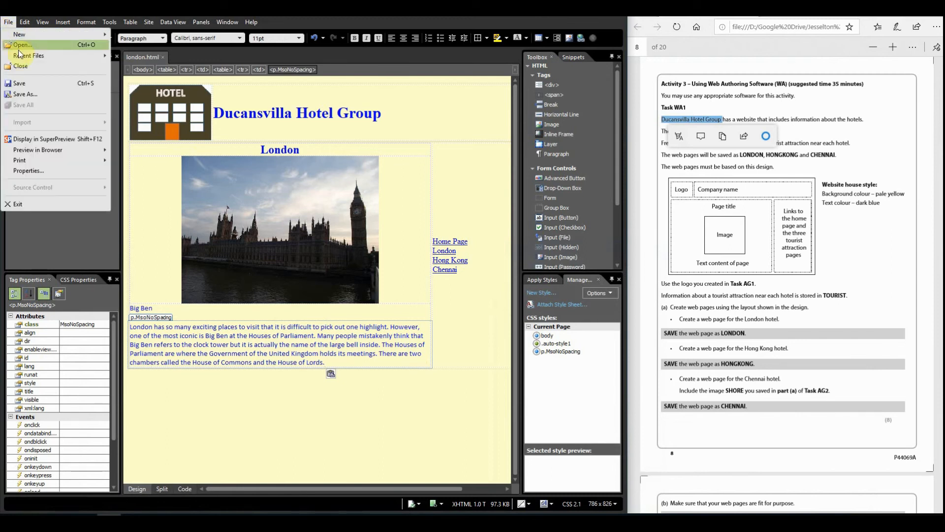
{"action": "mouse_move", "coordinate": [95, 149]}
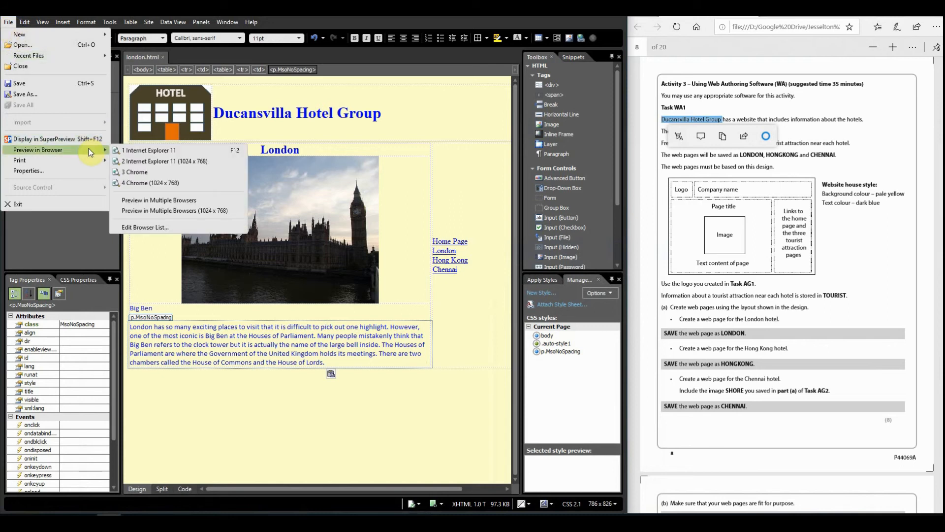
{"action": "left_click", "coordinate": [135, 157]}
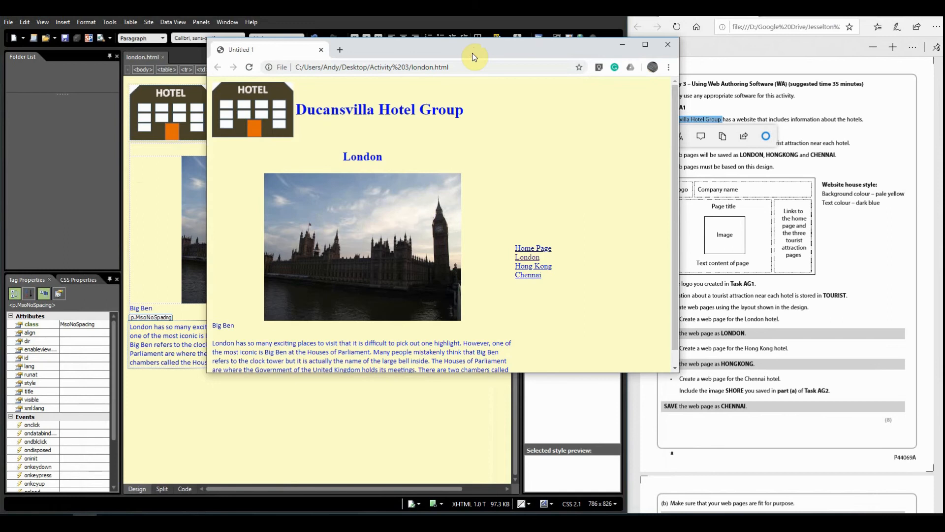
{"action": "double_click", "coordinate": [472, 52]}
{"action": "left_click", "coordinate": [327, 226]}
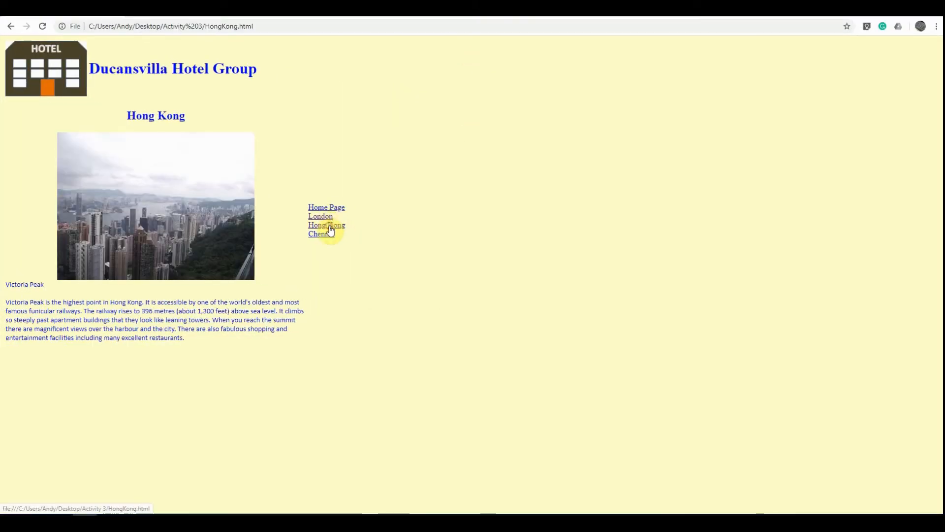
{"action": "left_click", "coordinate": [329, 241]}
{"action": "left_click", "coordinate": [325, 225]}
{"action": "left_click", "coordinate": [327, 232]}
{"action": "left_click", "coordinate": [326, 232]}
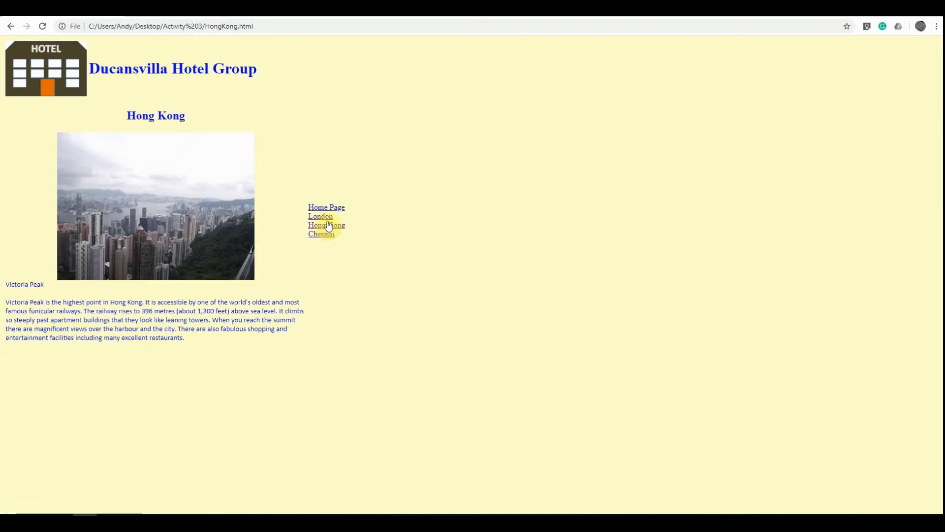
{"action": "left_click", "coordinate": [323, 217]}
{"action": "left_click", "coordinate": [326, 234]}
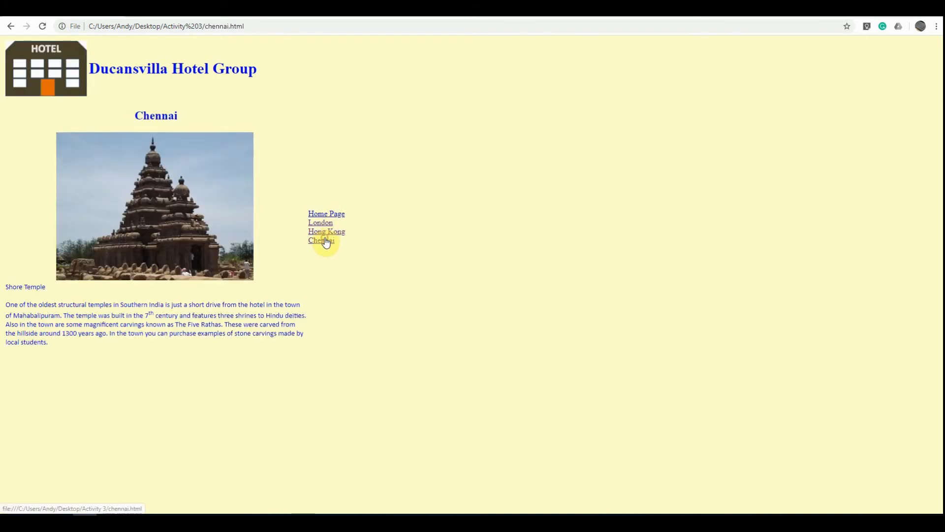
{"action": "left_click", "coordinate": [890, 14]}
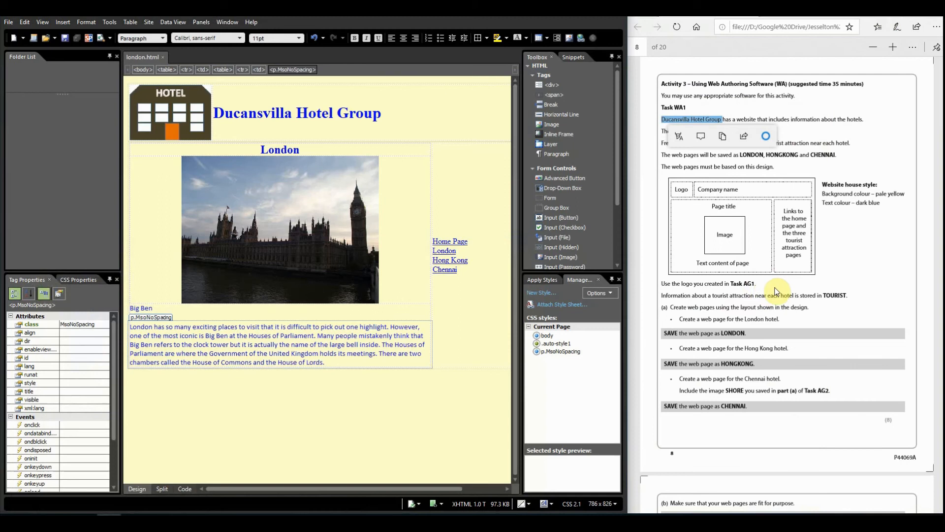
Step: Create a blank Word document for part (b) of the task and arrange it side by side with the exam paper
{"action": "scroll", "coordinate": [896, 318], "scroll_direction": "down", "scroll_amount": 3}
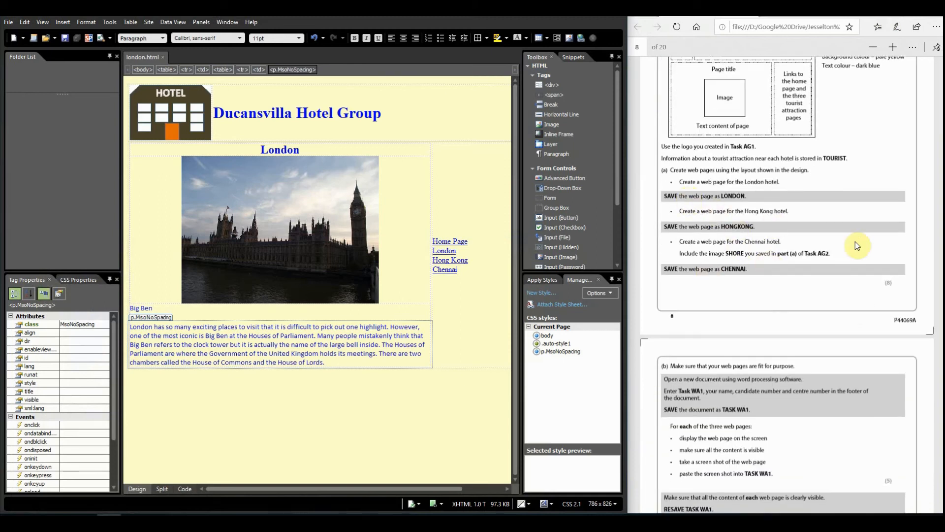
{"action": "scroll", "coordinate": [707, 198], "scroll_direction": "down", "scroll_amount": 4}
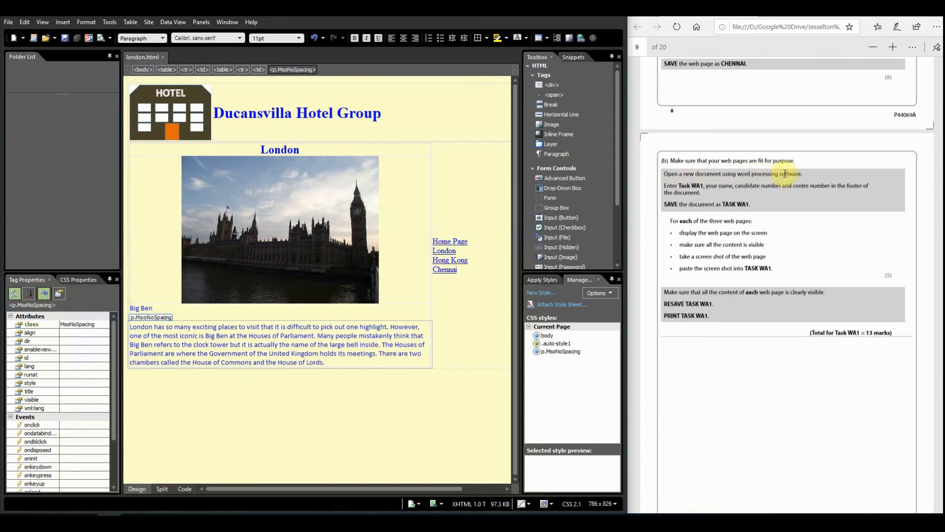
{"action": "left_click", "coordinate": [181, 522]}
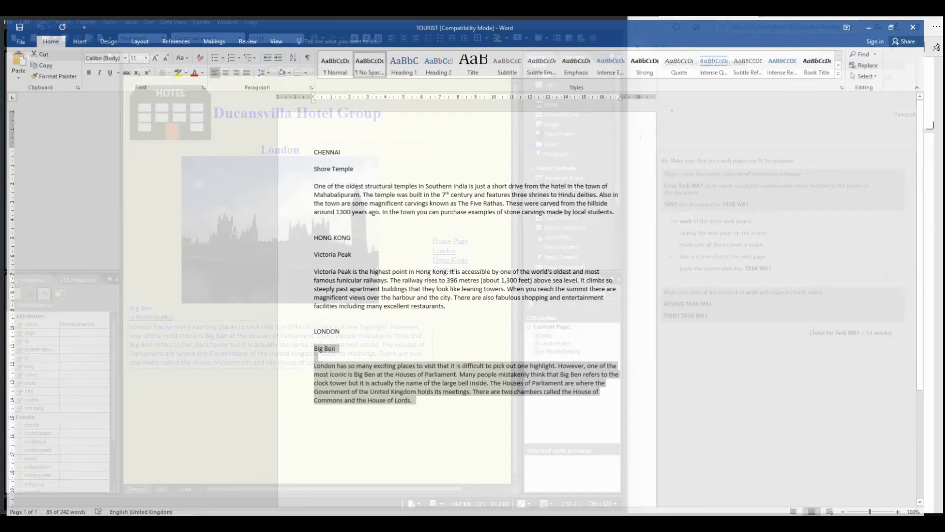
{"action": "left_click", "coordinate": [20, 26]}
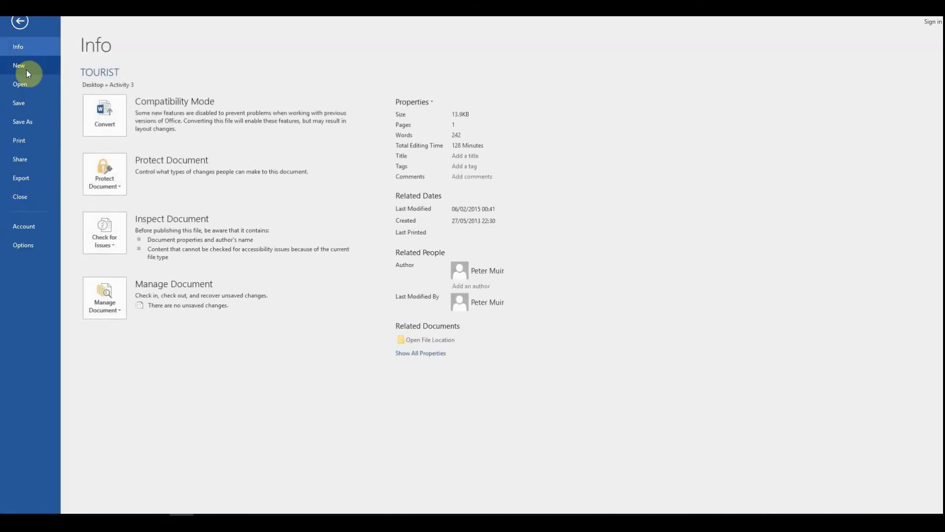
{"action": "left_click", "coordinate": [26, 69]}
{"action": "left_click", "coordinate": [154, 169]}
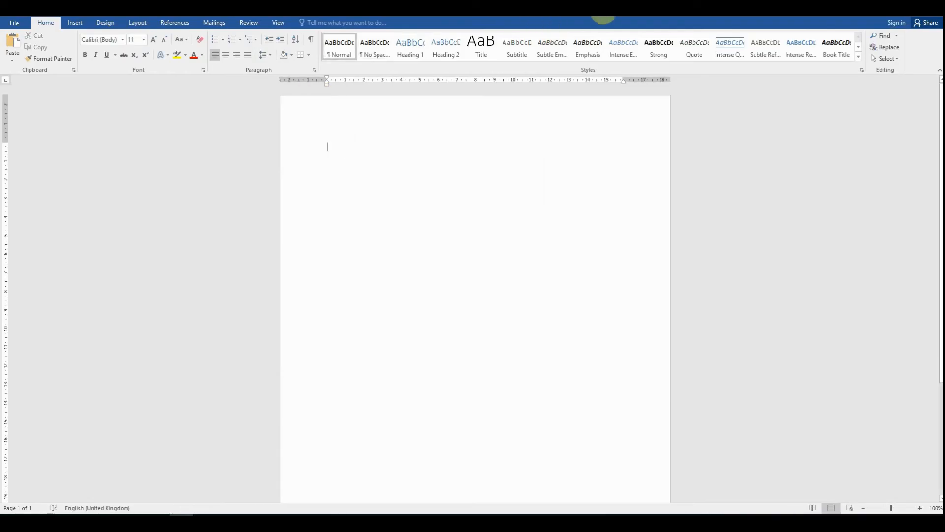
{"action": "left_click_drag", "start_coordinate": [603, 13], "coordinate": [1, 74]}
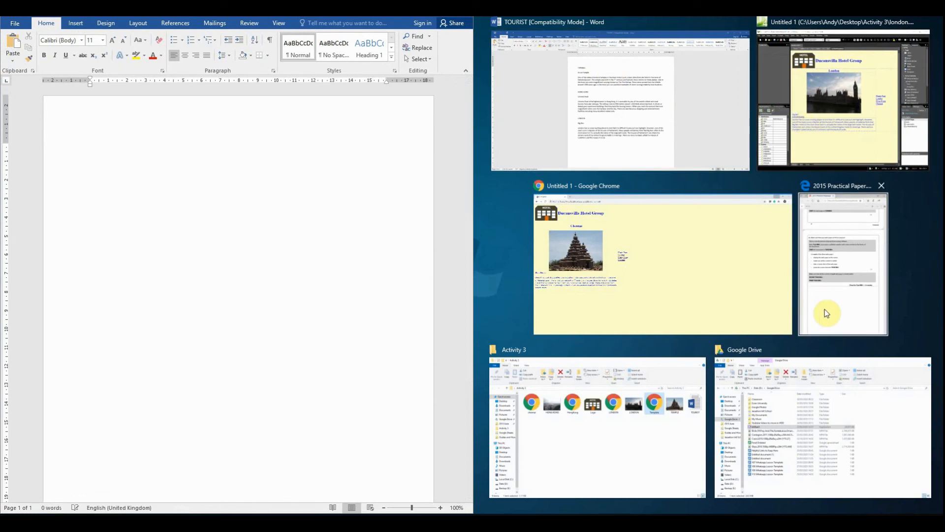
{"action": "left_click", "coordinate": [825, 309]}
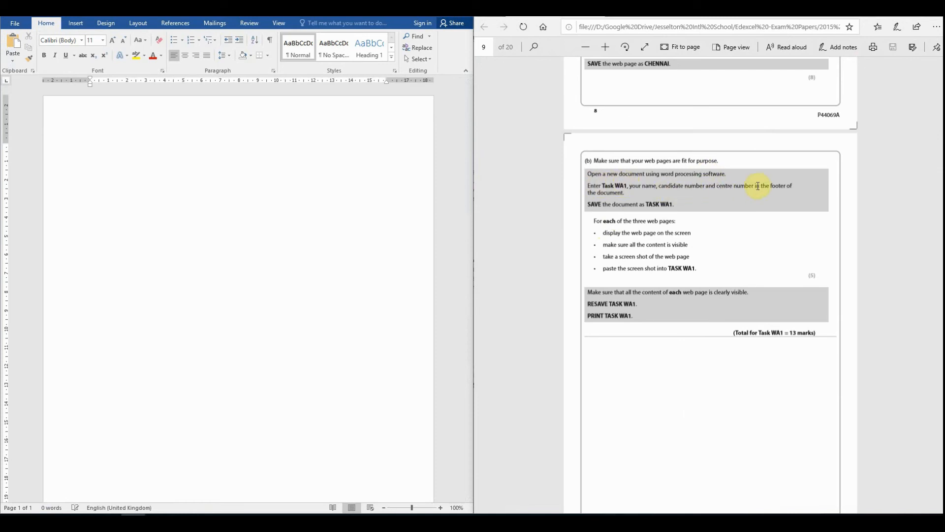
Step: Insert a Blank (Three Columns) footer with "Task WA1" in its first column and the candidate's name in the middle one
{"action": "left_click", "coordinate": [166, 205]}
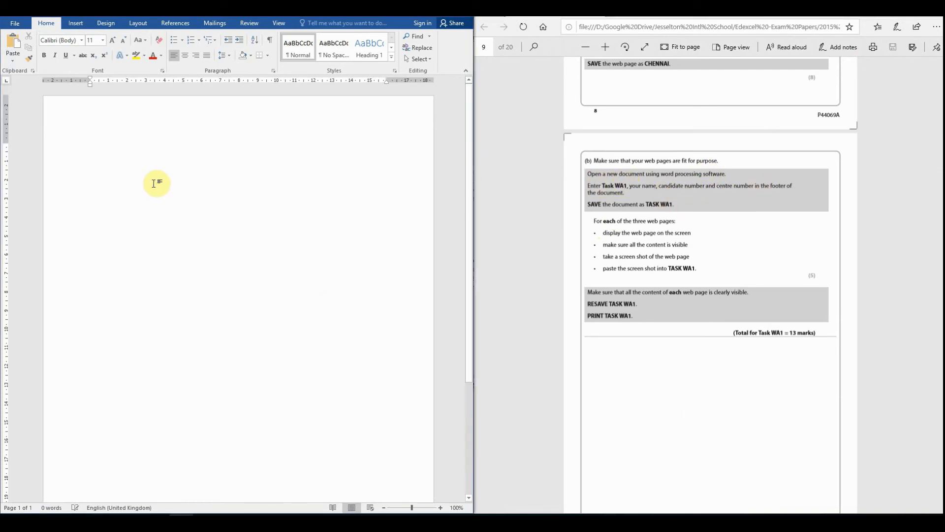
{"action": "left_click", "coordinate": [75, 23]}
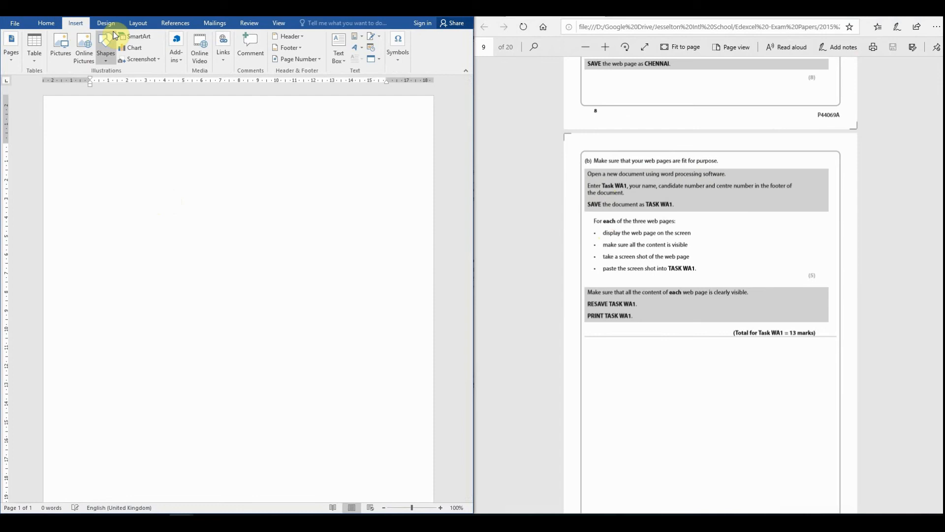
{"action": "left_click", "coordinate": [285, 47]}
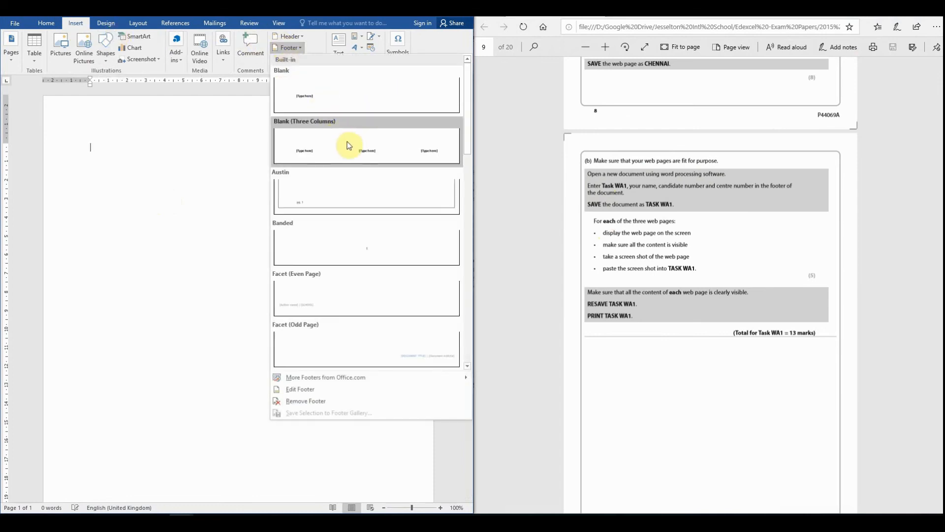
{"action": "left_click", "coordinate": [348, 144]}
{"action": "left_click", "coordinate": [108, 467]}
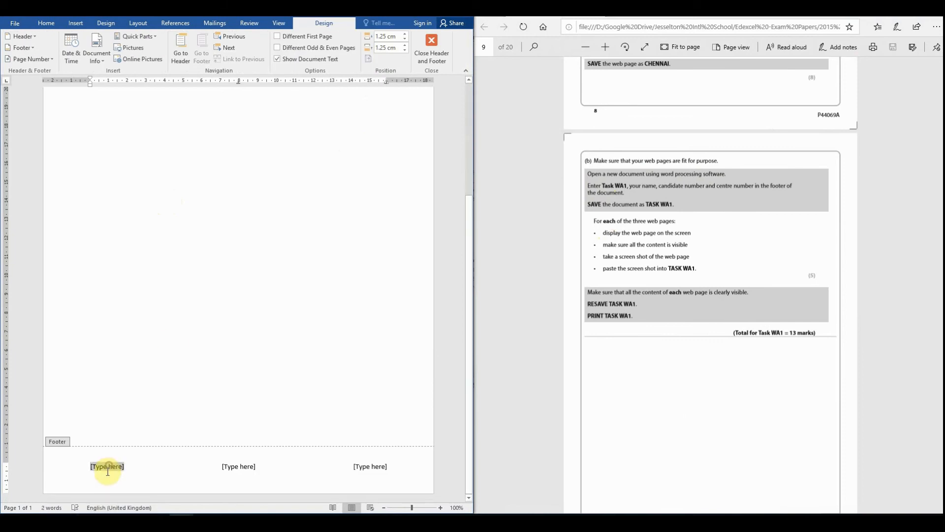
{"action": "type", "text": "Task"}
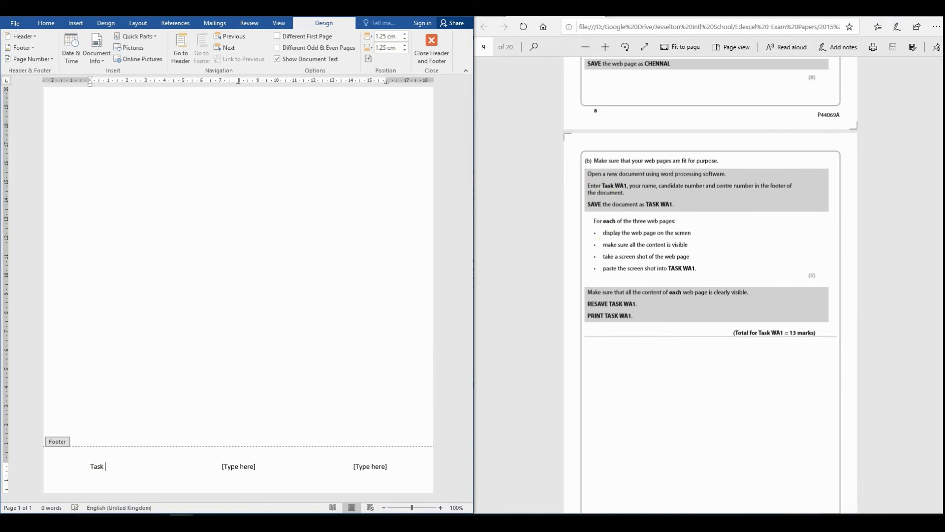
{"action": "type", "text": " WA1"}
{"action": "left_click", "coordinate": [235, 471]}
{"action": "type", "text": "Mr"}
{"action": "key", "text": "BackSpace"}
{"action": "double_click", "coordinate": [188, 245]}
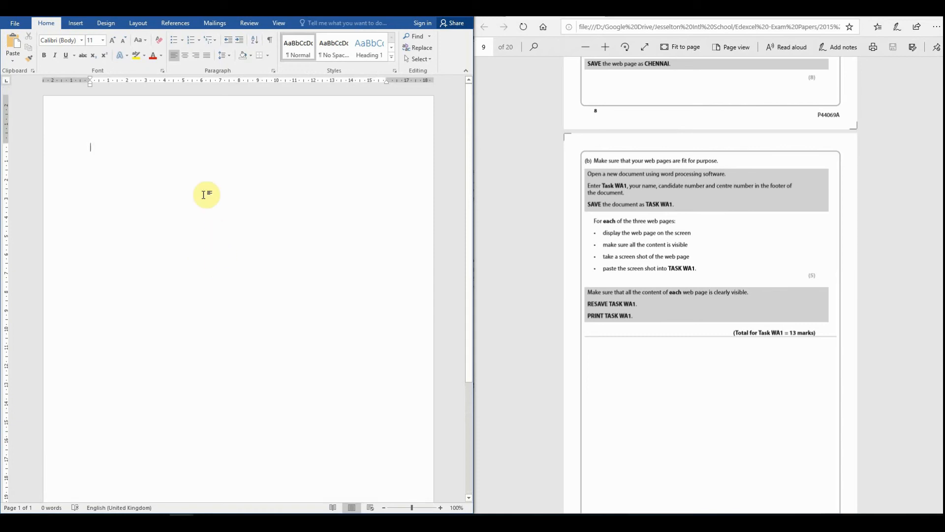
Step: Change the Word document's page orientation to landscape
{"action": "left_click", "coordinate": [77, 24]}
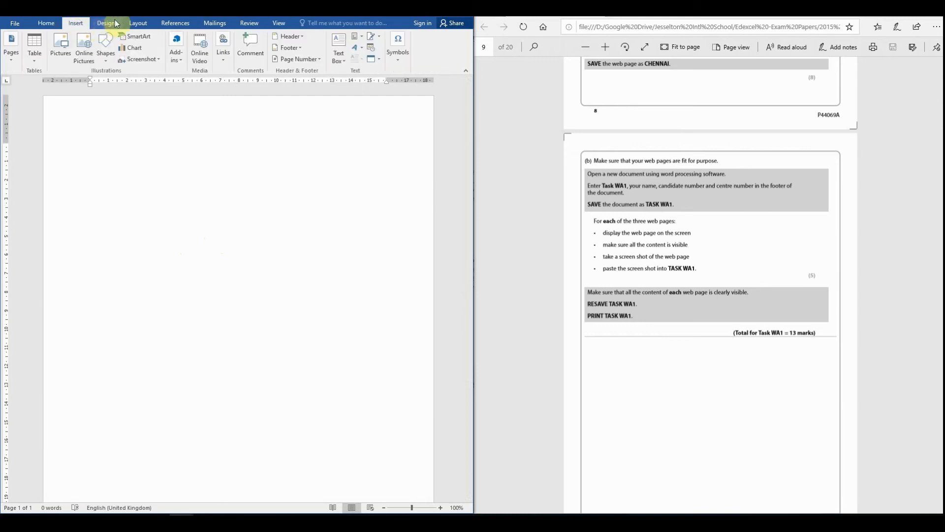
{"action": "left_click", "coordinate": [138, 23]}
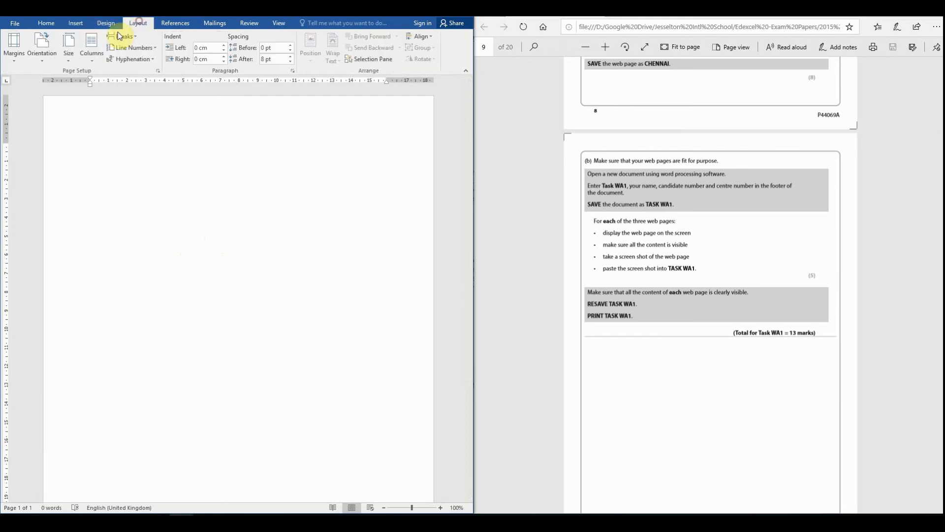
{"action": "left_click", "coordinate": [49, 57]}
{"action": "left_click", "coordinate": [58, 100]}
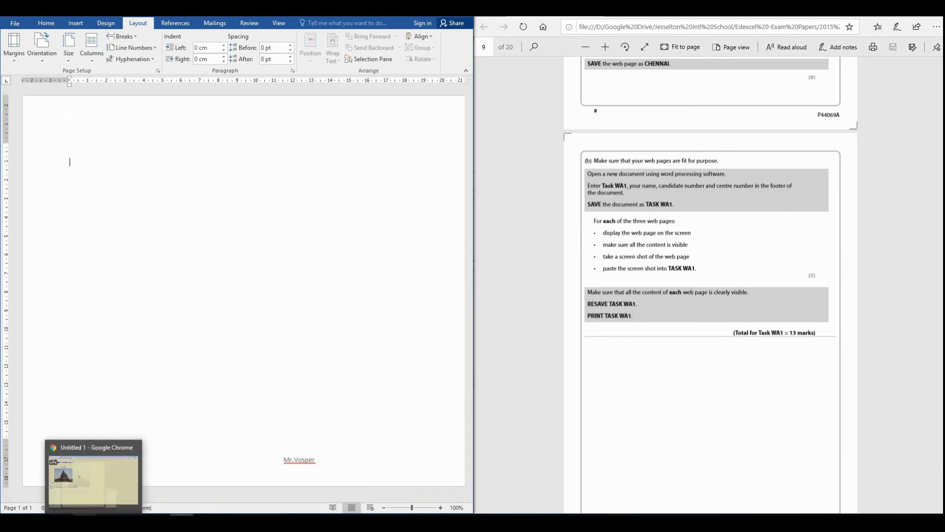
Step: Switch to the Chennai page in Chrome, zoom it to 125% so all its content fits on screen, and capture a screenshot
{"action": "left_click", "coordinate": [85, 522]}
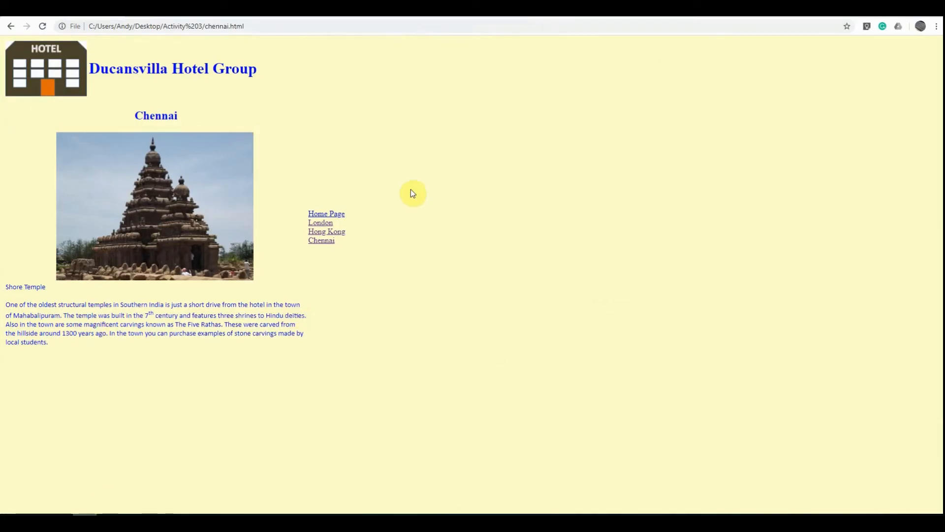
{"action": "key", "text": "ctrl+plus"}
{"action": "key", "text": "ctrl+plus"}
{"action": "key", "text": "ctrl+plus"}
{"action": "key", "text": "ctrl+plus"}
{"action": "key", "text": "ctrl+plus"}
{"action": "key", "text": "ctrl+plus"}
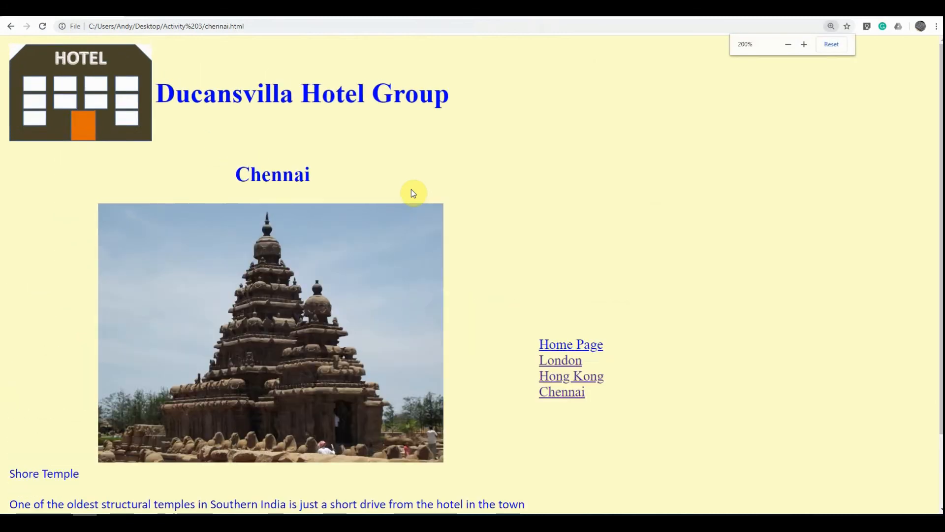
{"action": "key", "text": "ctrl+minus"}
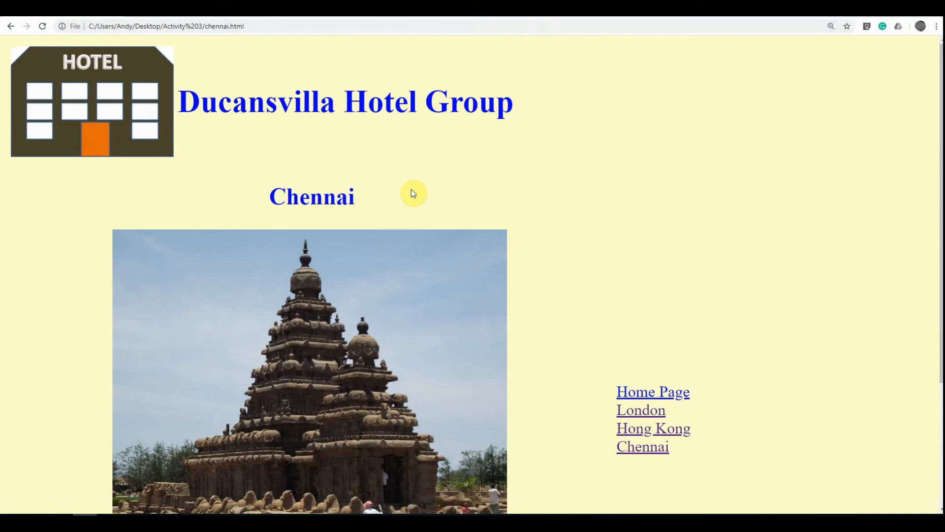
{"action": "key", "text": "ctrl+minus"}
{"action": "key", "text": "ctrl+minus"}
{"action": "key", "text": "ctrl+minus"}
{"action": "key", "text": "ctrl+minus"}
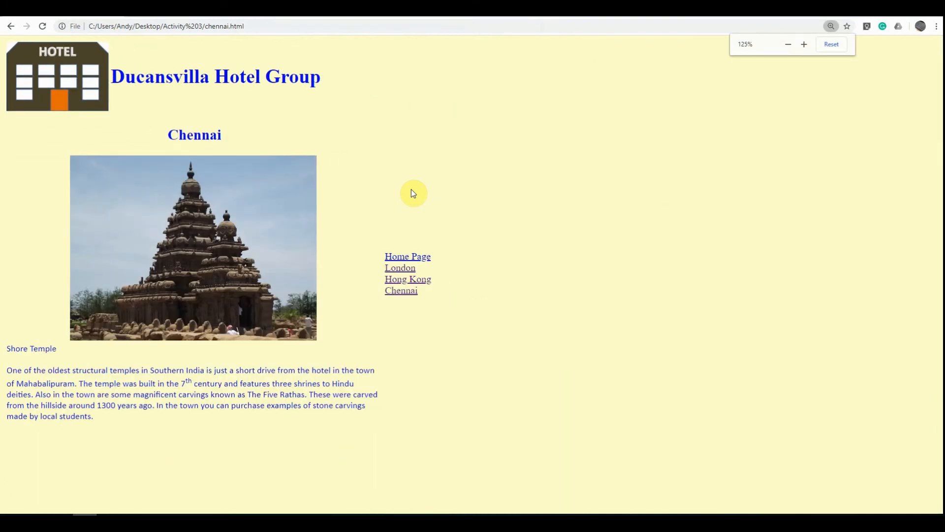
{"action": "key", "text": "ctrl+plus"}
{"action": "key", "text": "ctrl+plus"}
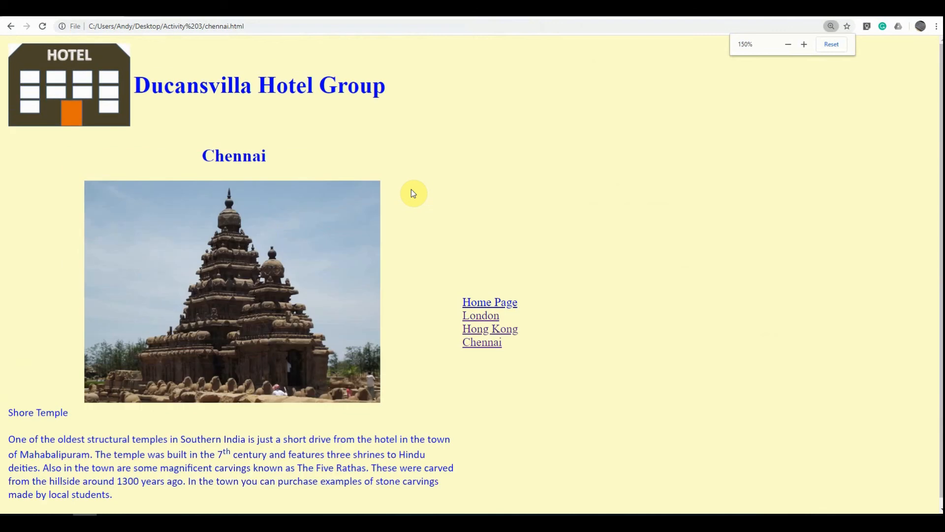
{"action": "key", "text": "ctrl+minus"}
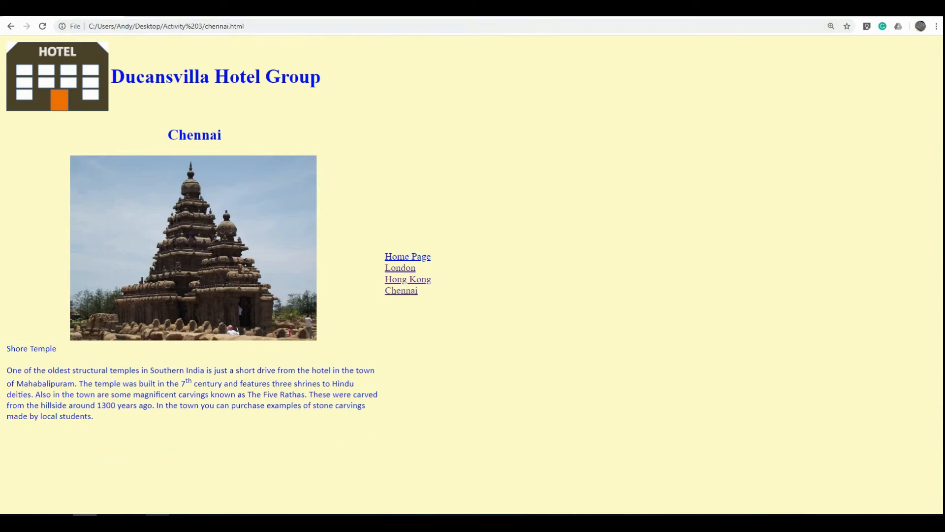
Step: Paste the Chennai screenshot into the landscape Word document and maximise the document's window
{"action": "left_click", "coordinate": [212, 485]}
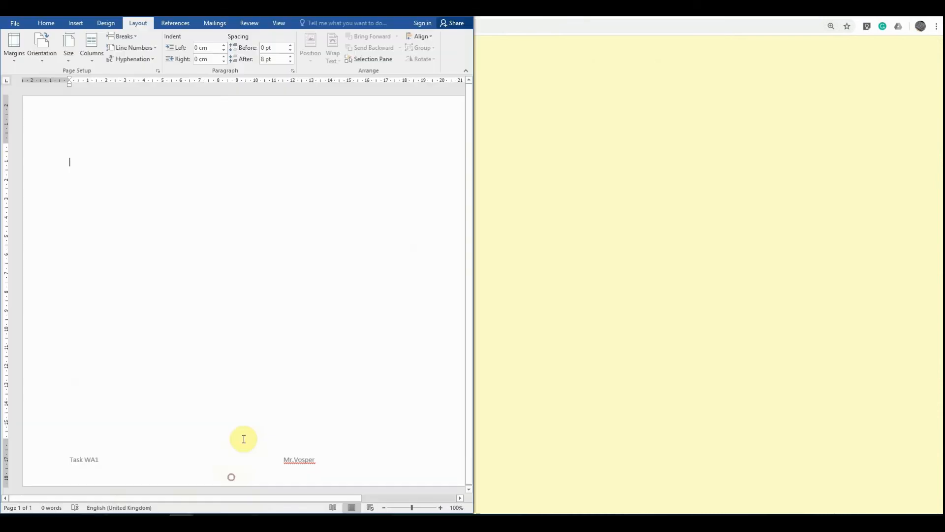
{"action": "left_click", "coordinate": [207, 222]}
{"action": "key", "text": "ctrl+v"}
{"action": "left_click", "coordinate": [227, 251]}
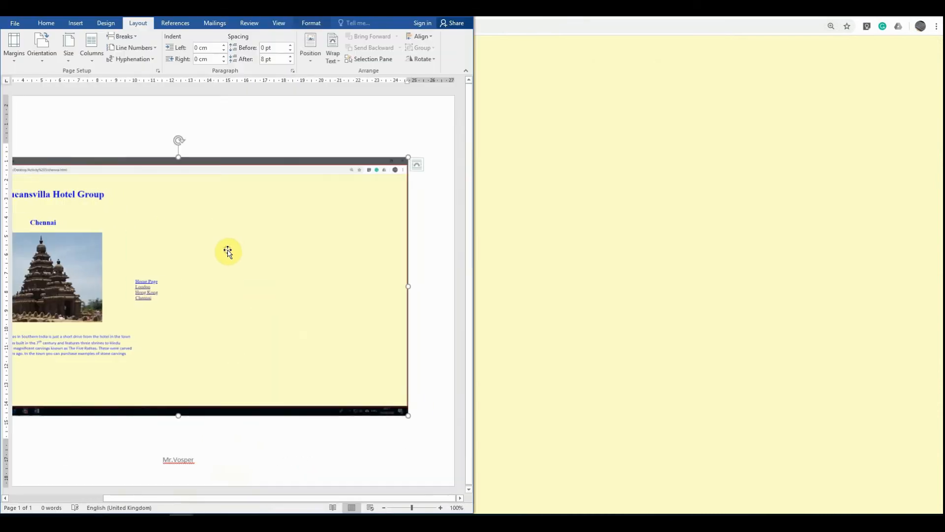
{"action": "left_click_drag", "start_coordinate": [158, 498], "coordinate": [120, 498]}
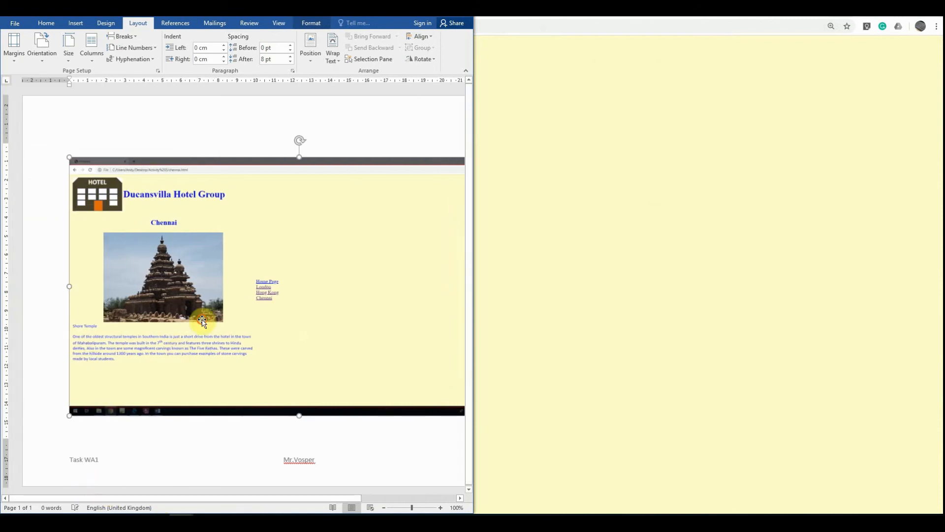
{"action": "left_click_drag", "start_coordinate": [287, 499], "coordinate": [376, 508]}
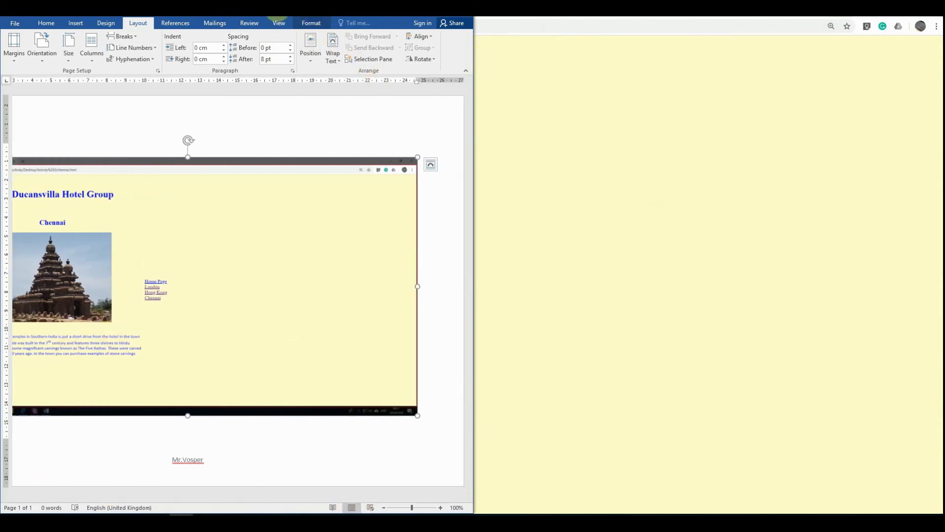
{"action": "double_click", "coordinate": [256, 9]}
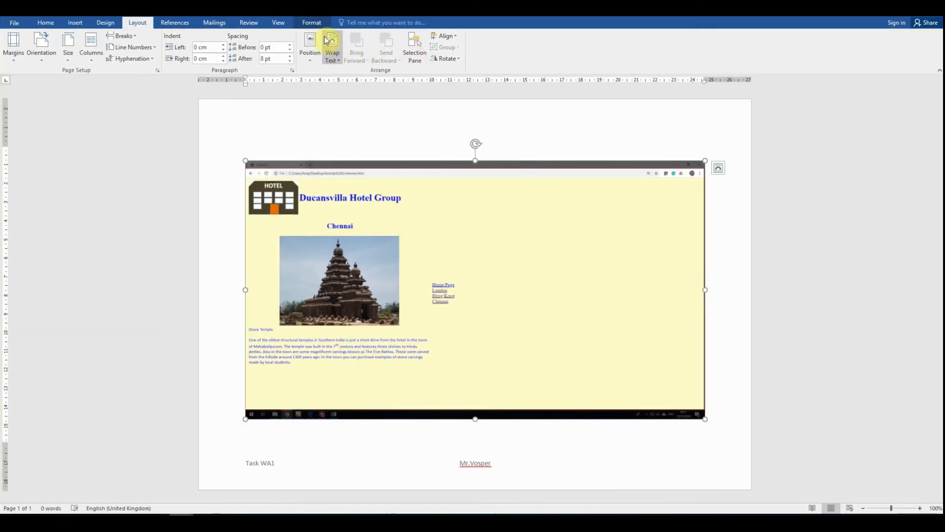
Step: Crop the Chennai screenshot to the page content and address bar, about 11.7 cm wide and 11.1 cm high, and start a new page after it
{"action": "left_click", "coordinate": [312, 23]}
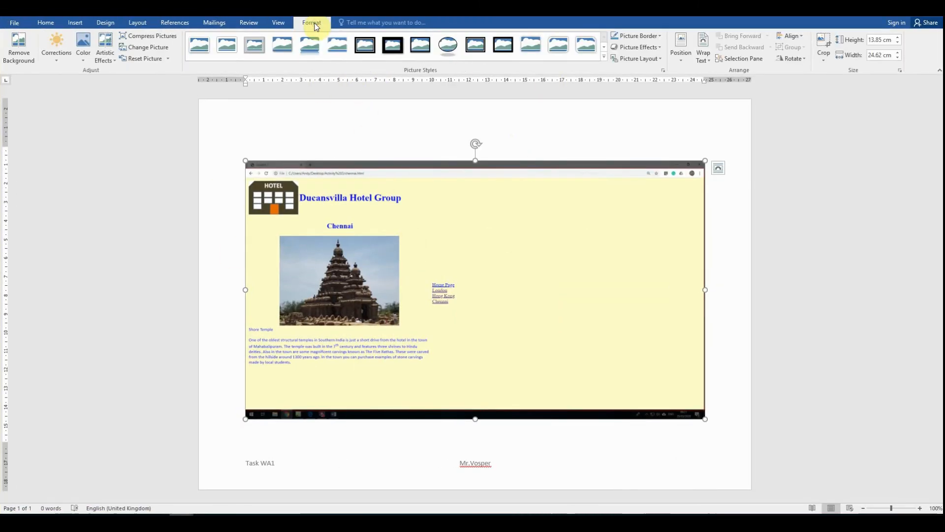
{"action": "left_click", "coordinate": [826, 47]}
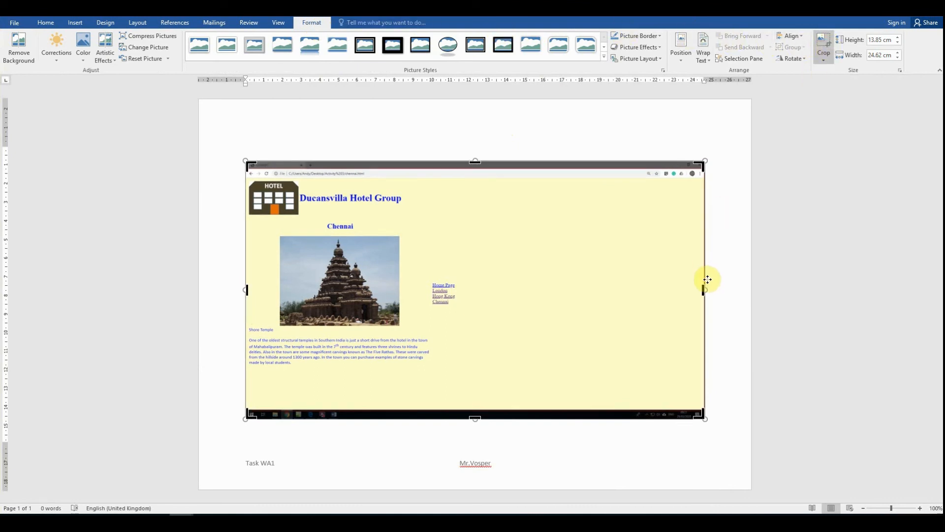
{"action": "left_click_drag", "start_coordinate": [704, 290], "coordinate": [463, 291]}
{"action": "left_click_drag", "start_coordinate": [352, 162], "coordinate": [353, 177]}
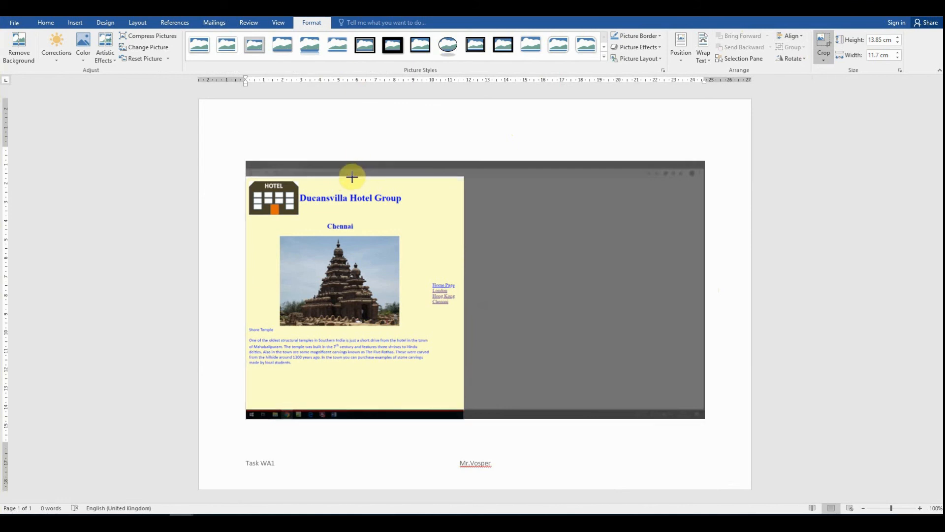
{"action": "left_click_drag", "start_coordinate": [354, 401], "coordinate": [356, 359]}
{"action": "left_click_drag", "start_coordinate": [356, 158], "coordinate": [358, 152]}
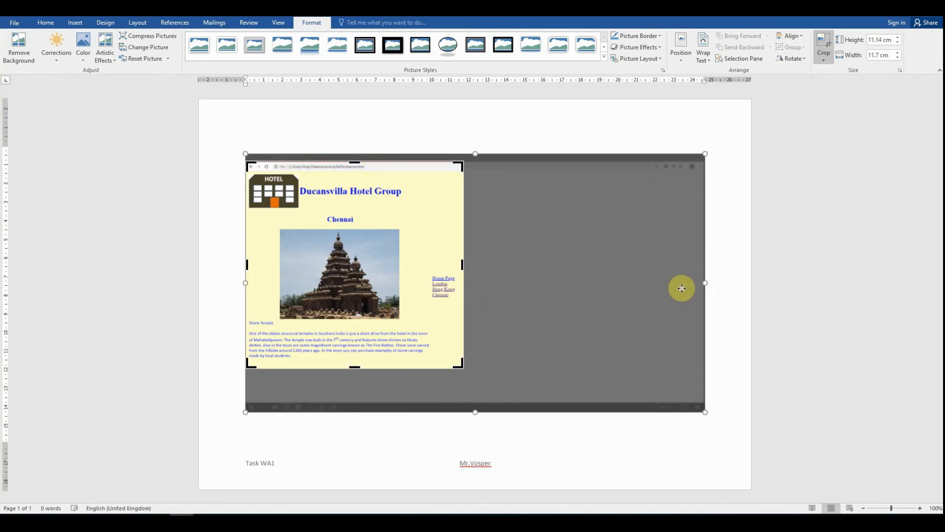
{"action": "left_click", "coordinate": [722, 298]}
{"action": "key", "text": "Return"}
{"action": "key", "text": "Return"}
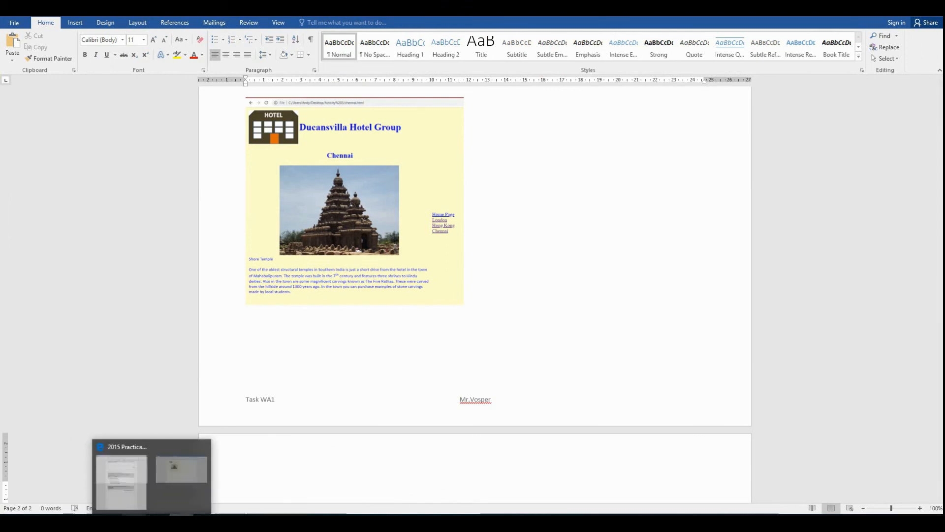
Step: Open the Hong Kong page from the link in Chrome, zoom it to 125% and capture a screenshot
{"action": "left_click", "coordinate": [85, 522]}
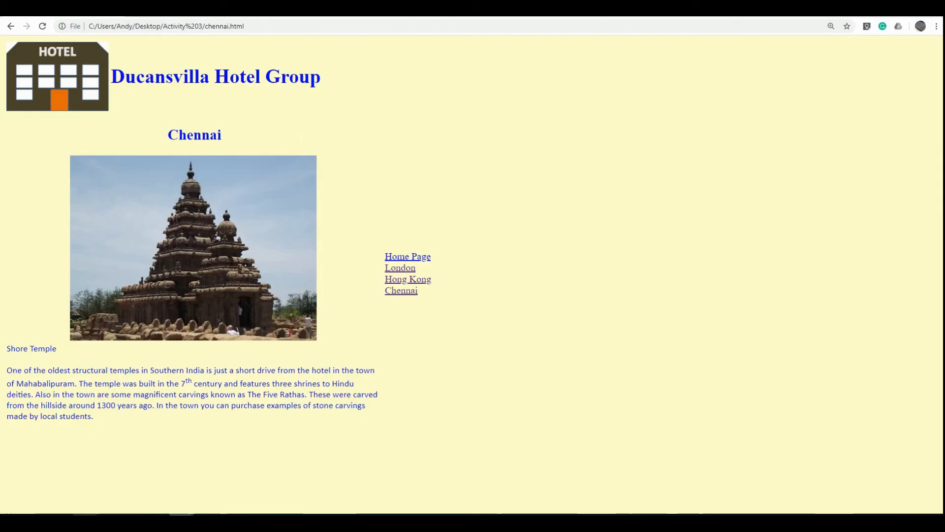
{"action": "left_click", "coordinate": [410, 279]}
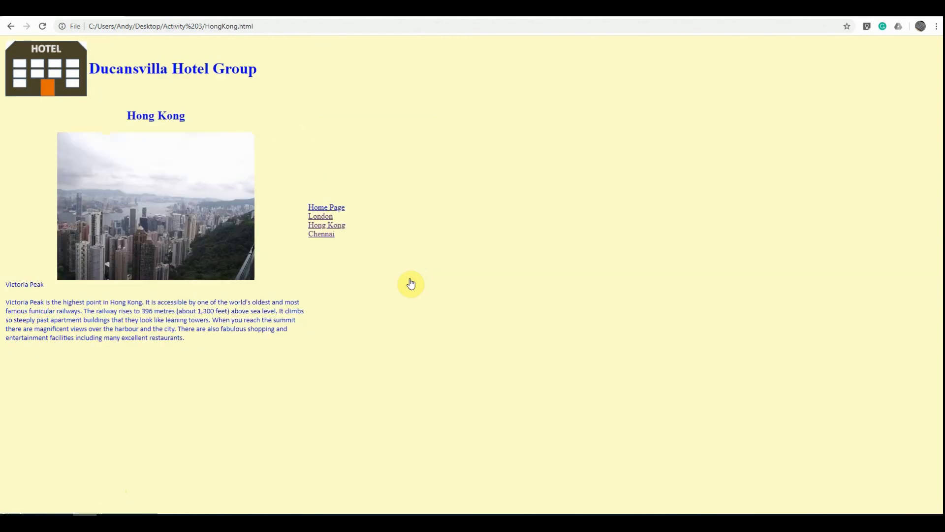
{"action": "key", "text": "ctrl+plus"}
{"action": "key", "text": "ctrl+plus"}
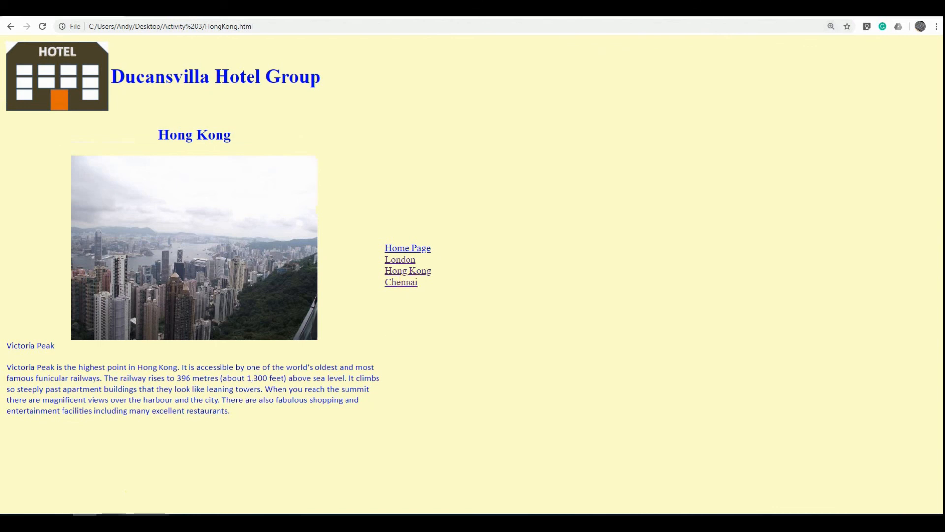
Step: Return to the Word document and paste the Hong Kong screenshot on its second page
{"action": "mouse_move", "coordinate": [180, 514]}
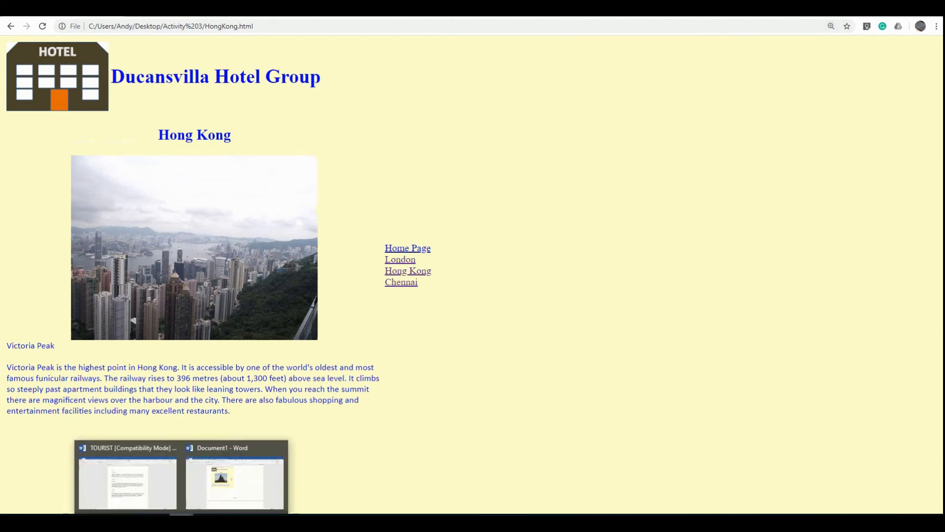
{"action": "left_click", "coordinate": [206, 499]}
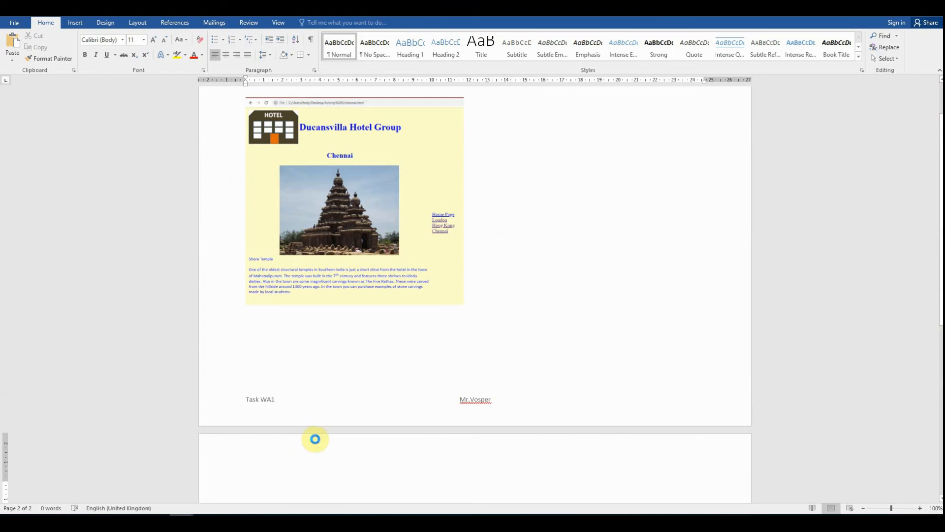
{"action": "key", "text": "ctrl+v"}
{"action": "left_click", "coordinate": [433, 325]}
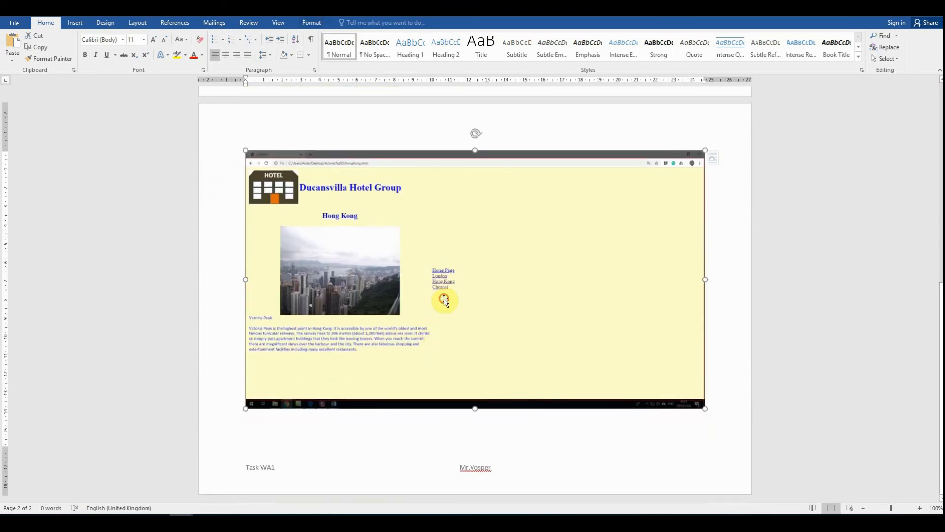
Step: Crop the Hong Kong screenshot to the page content, about 11.7 cm wide and 10.4 cm high, and add a page break after it
{"action": "left_click", "coordinate": [320, 22]}
{"action": "left_click", "coordinate": [824, 45]}
{"action": "left_click_drag", "start_coordinate": [704, 279], "coordinate": [482, 286]}
{"action": "left_click_drag", "start_coordinate": [463, 289], "coordinate": [465, 289]}
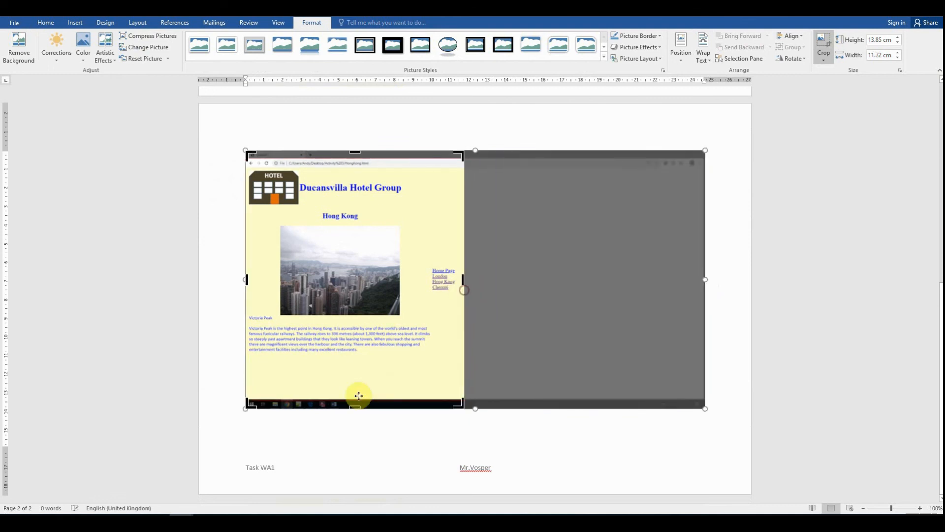
{"action": "left_click_drag", "start_coordinate": [352, 405], "coordinate": [362, 358]}
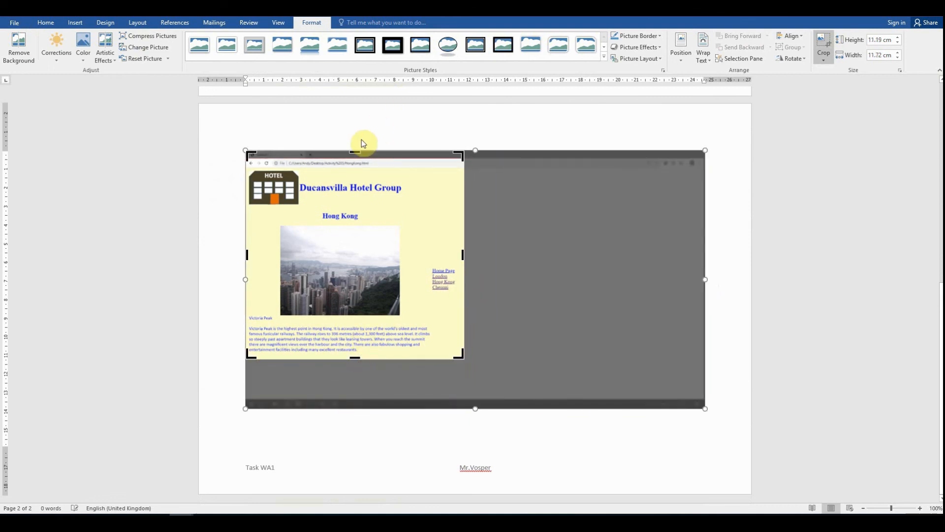
{"action": "left_click_drag", "start_coordinate": [353, 149], "coordinate": [352, 171]}
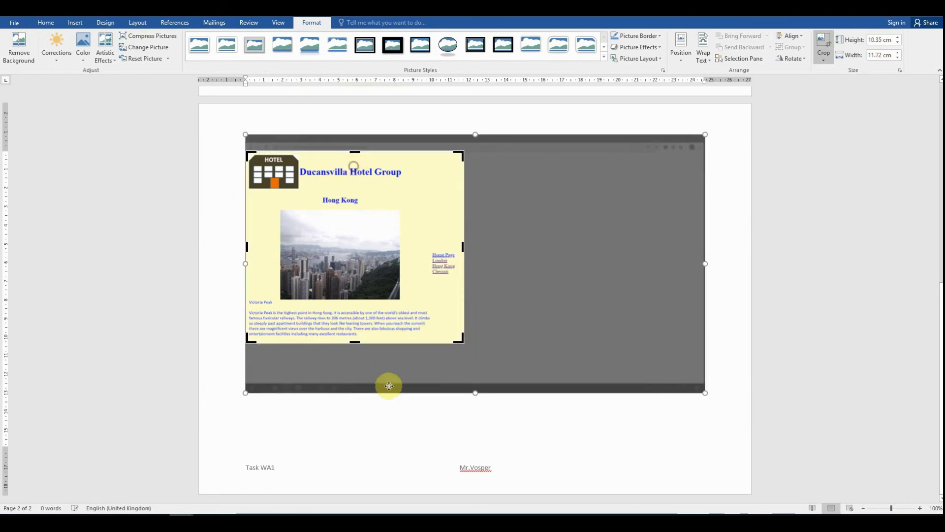
{"action": "left_click", "coordinate": [384, 414]}
{"action": "key", "text": "ctrl+Return"}
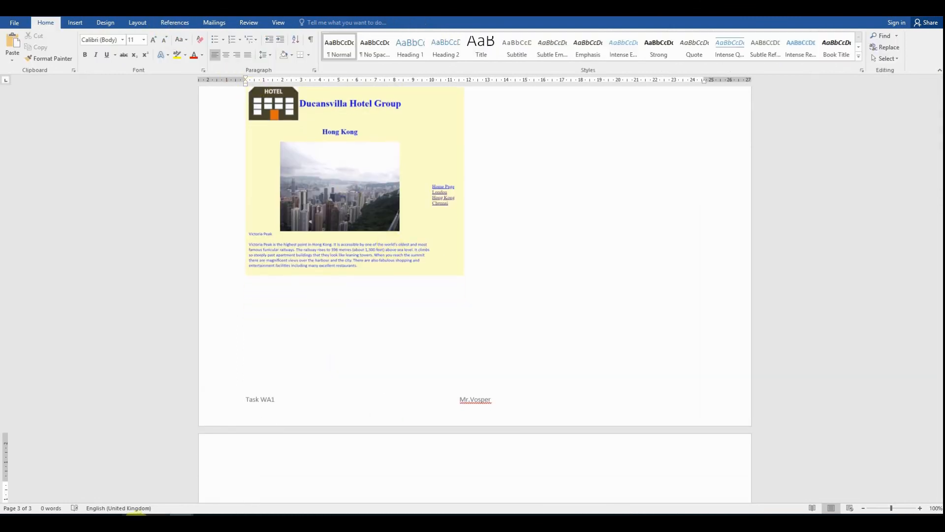
Step: Switch to Chrome, open the London page from its link and capture a screenshot of it
{"action": "left_click", "coordinate": [85, 522]}
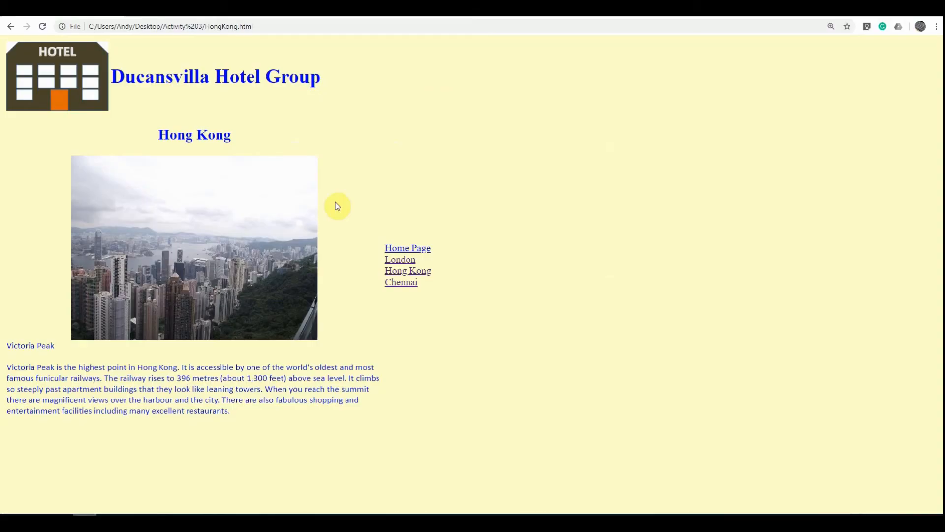
{"action": "left_click", "coordinate": [399, 258]}
{"action": "key", "text": "ctrl+plus"}
{"action": "key", "text": "ctrl+plus"}
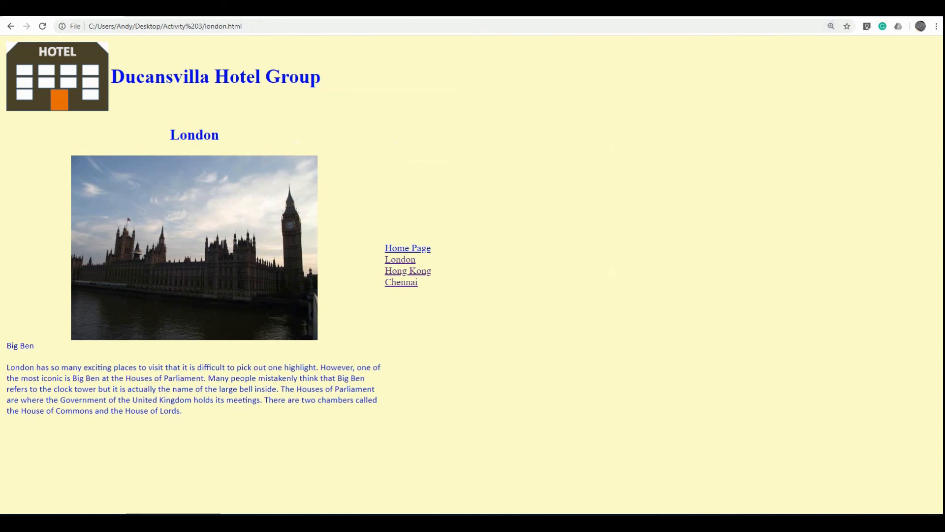
Step: Return to the Word document and paste the London screenshot on its third page
{"action": "left_click", "coordinate": [217, 495]}
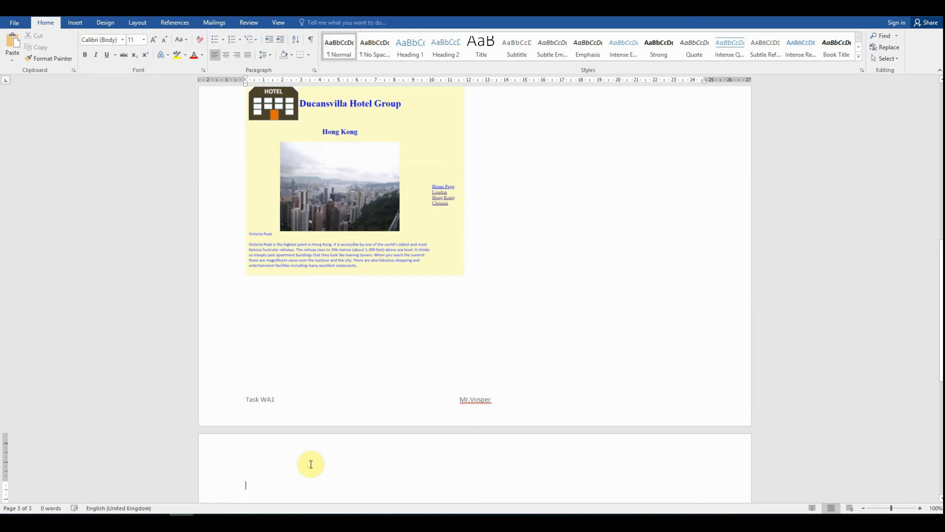
{"action": "key", "text": "ctrl+v"}
{"action": "left_click", "coordinate": [487, 397]}
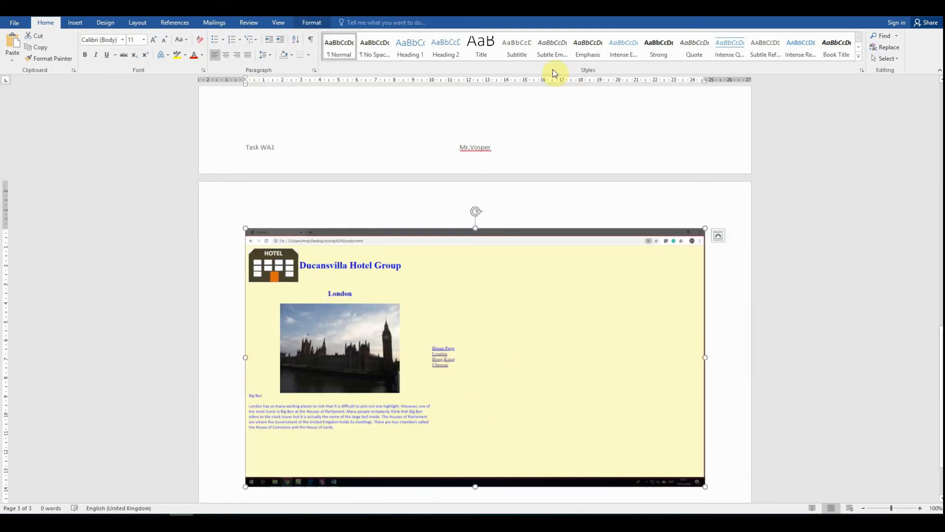
Step: Crop the London screenshot to the page content and address bar, about 11.5 cm wide and 10.6 cm high
{"action": "left_click", "coordinate": [316, 25]}
{"action": "left_click", "coordinate": [823, 44]}
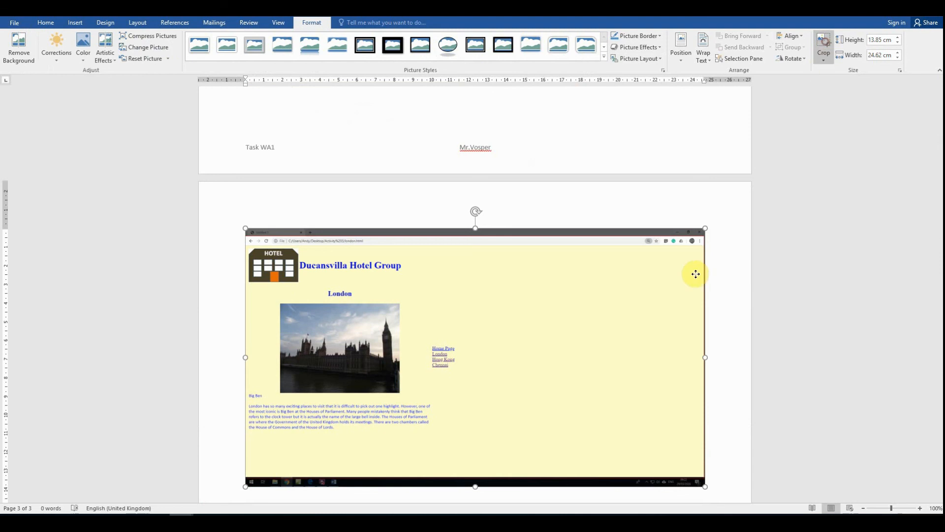
{"action": "left_click_drag", "start_coordinate": [704, 355], "coordinate": [459, 383]}
{"action": "left_click_drag", "start_coordinate": [353, 486], "coordinate": [359, 432]}
{"action": "left_click_drag", "start_coordinate": [355, 230], "coordinate": [355, 236]}
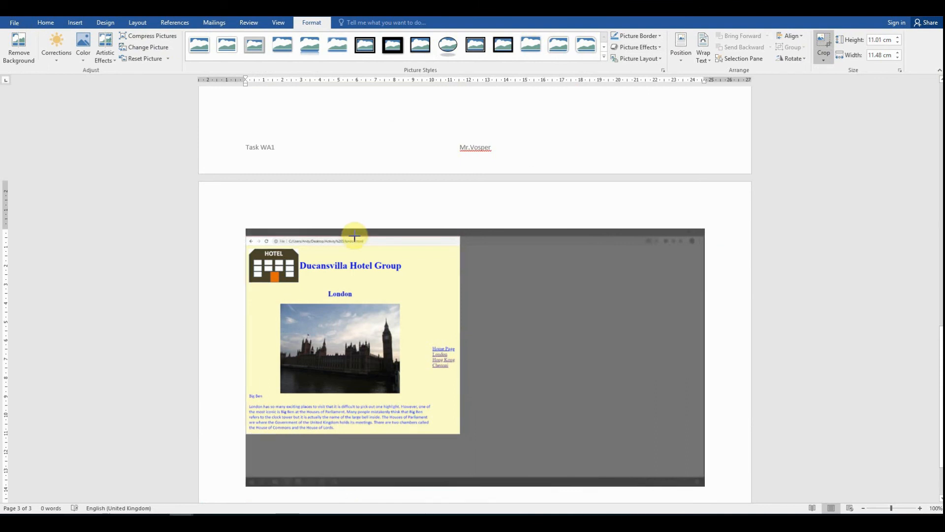
{"action": "left_click", "coordinate": [677, 354]}
{"action": "left_click", "coordinate": [406, 367]}
Step: Enlarge the Chennai screenshot on the first page proportionally to about 15.2 cm wide and 14.5 cm high
{"action": "scroll", "coordinate": [405, 366], "scroll_direction": "up", "scroll_amount": 20}
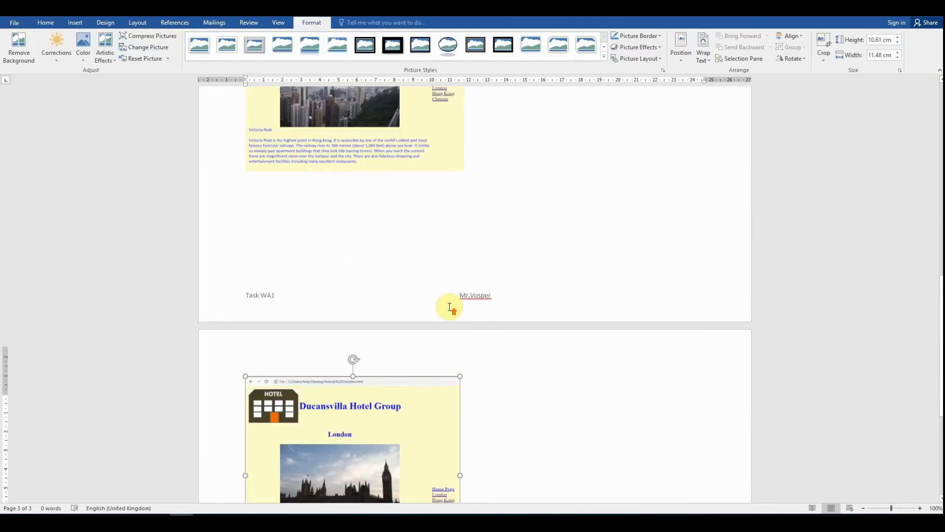
{"action": "left_click", "coordinate": [388, 220]}
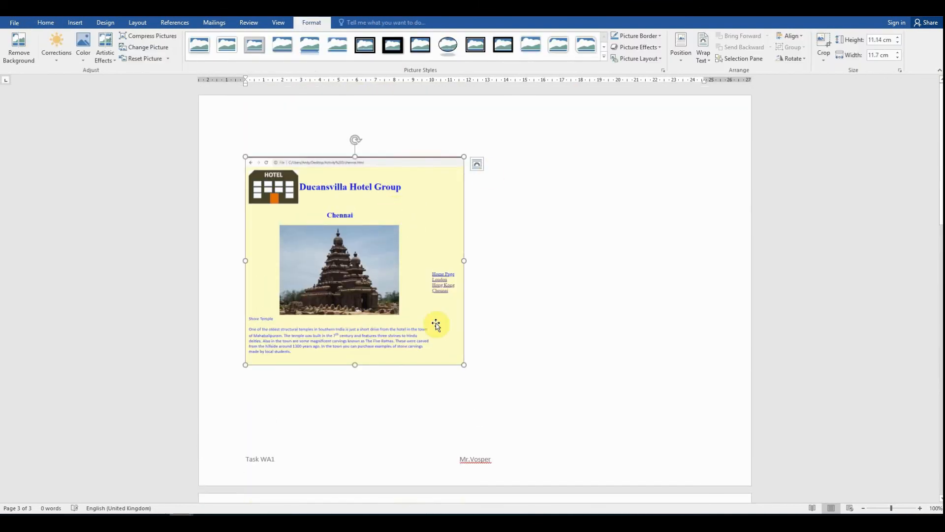
{"action": "scroll", "coordinate": [445, 328], "scroll_direction": "down", "scroll_amount": 2}
{"action": "left_click_drag", "start_coordinate": [464, 317], "coordinate": [531, 362]}
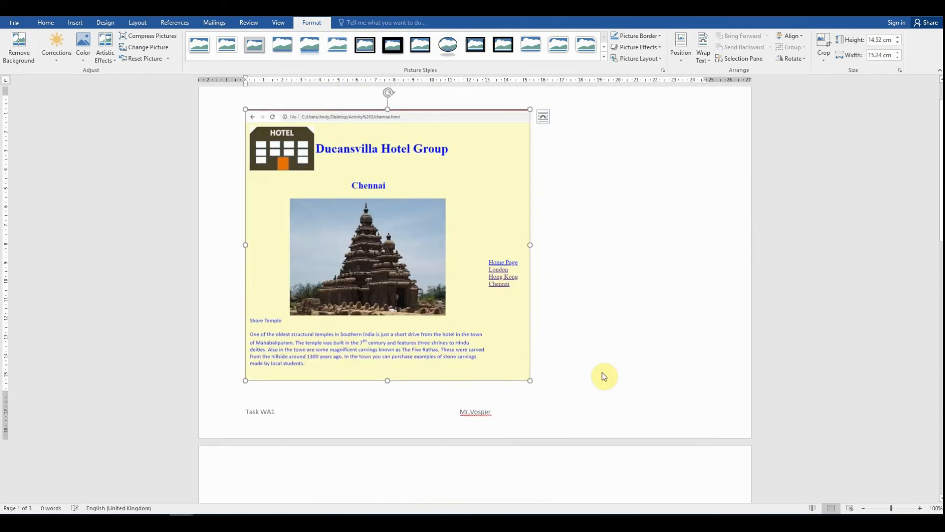
Step: Delete blank lines above the Hong Kong screenshot on the second page
{"action": "scroll", "coordinate": [603, 372], "scroll_direction": "down", "scroll_amount": 12}
{"action": "left_click", "coordinate": [385, 166]}
{"action": "scroll", "coordinate": [385, 166], "scroll_direction": "up", "scroll_amount": 3}
{"action": "left_click", "coordinate": [317, 203]}
{"action": "key", "text": "Delete"}
{"action": "key", "text": "Delete"}
{"action": "key", "text": "Delete"}
{"action": "key", "text": "Delete"}
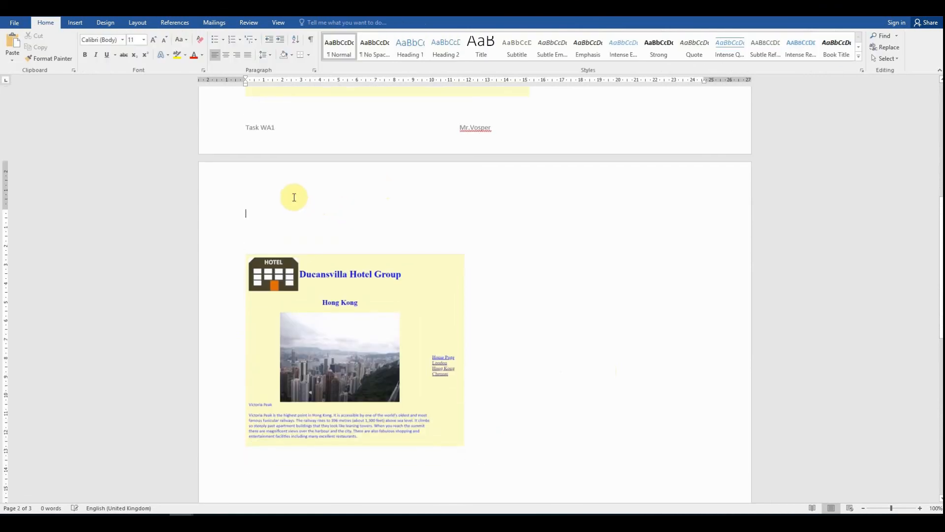
Step: Enlarge the Hong Kong screenshot proportionally so it fills more of the second page
{"action": "left_click", "coordinate": [400, 350]}
{"action": "scroll", "coordinate": [544, 376], "scroll_direction": "down", "scroll_amount": 3}
{"action": "left_click_drag", "start_coordinate": [470, 308], "coordinate": [567, 370]}
Step: Delete the blank lines above the London screenshot so it starts at the top margin of the third page
{"action": "scroll", "coordinate": [559, 401], "scroll_direction": "down", "scroll_amount": 10}
{"action": "left_click", "coordinate": [411, 322]}
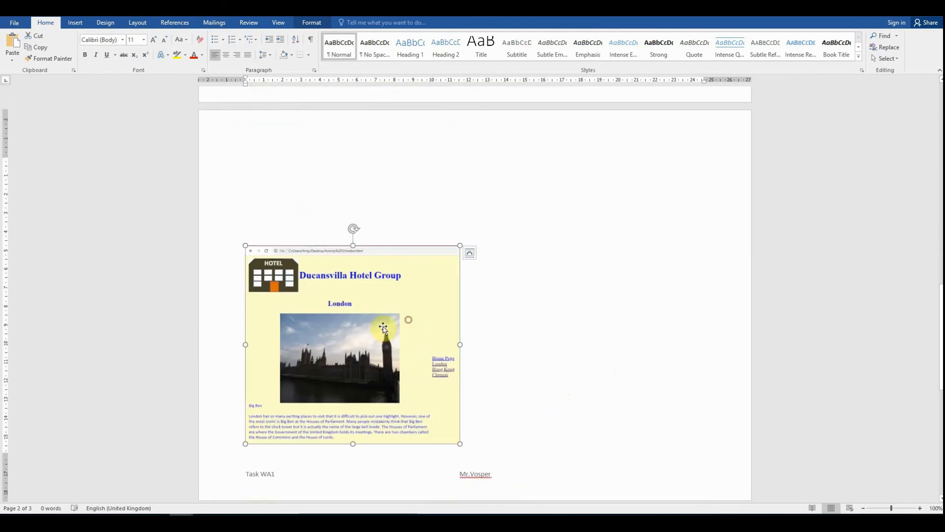
{"action": "left_click", "coordinate": [330, 148]}
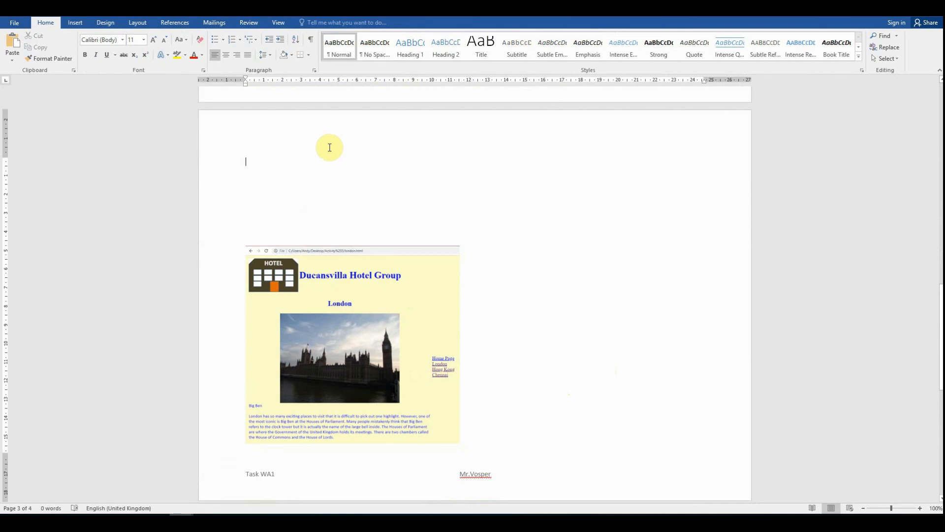
{"action": "key", "text": "Delete"}
{"action": "key", "text": "Delete"}
{"action": "key", "text": "Delete"}
{"action": "key", "text": "Delete"}
{"action": "key", "text": "Delete"}
{"action": "key", "text": "Delete"}
{"action": "key", "text": "Delete"}
{"action": "key", "text": "Delete"}
{"action": "key", "text": "Delete"}
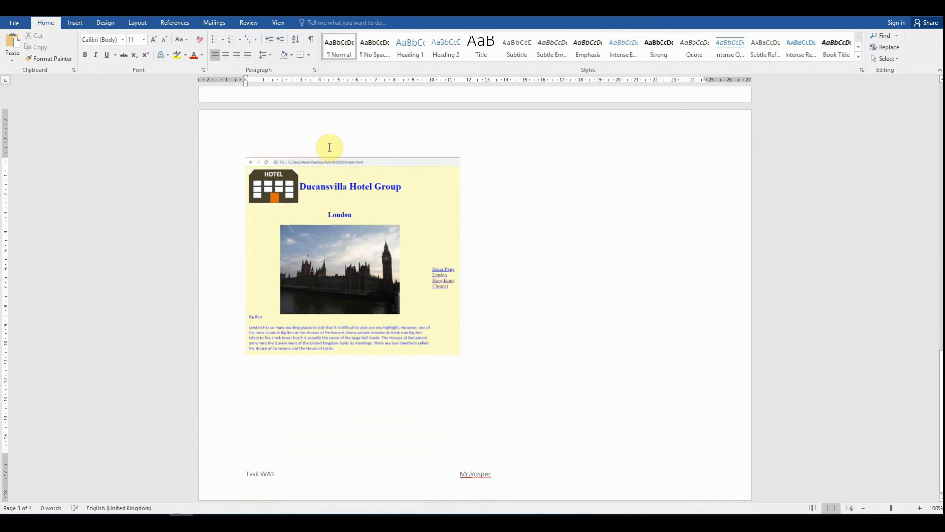
Step: Enlarge the London screenshot proportionally to about 17 cm wide and deselect it
{"action": "left_click", "coordinate": [394, 243]}
{"action": "left_click_drag", "start_coordinate": [459, 354], "coordinate": [562, 418]}
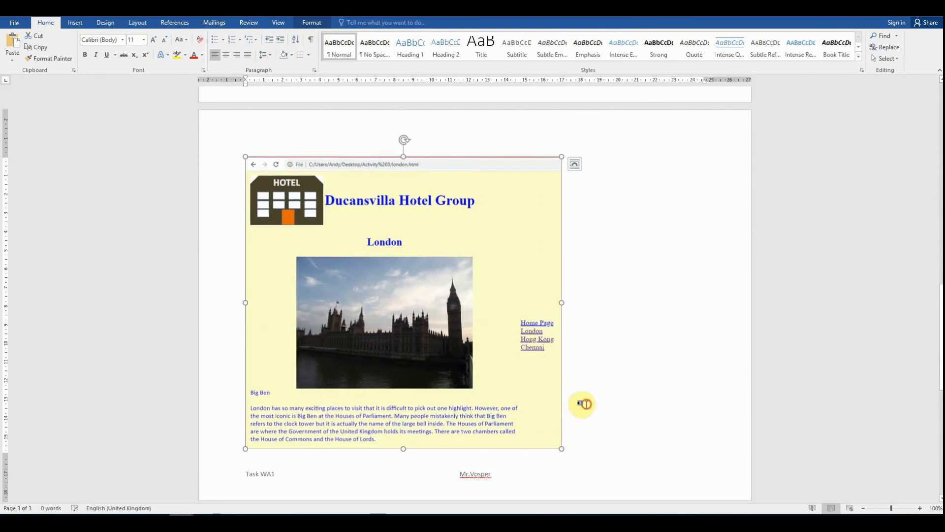
{"action": "left_click", "coordinate": [582, 404]}
Step: Review the pages and save the document in the Activity 3 folder as a Word file named "Task WA1 - " plus the author's name
{"action": "scroll", "coordinate": [596, 391], "scroll_direction": "down", "scroll_amount": 10}
{"action": "scroll", "coordinate": [596, 386], "scroll_direction": "up", "scroll_amount": 15}
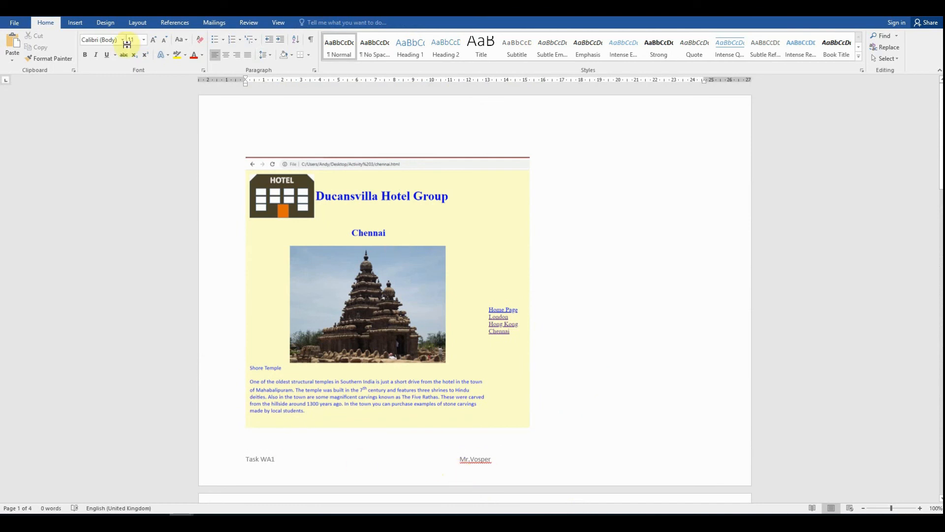
{"action": "left_click", "coordinate": [22, 23]}
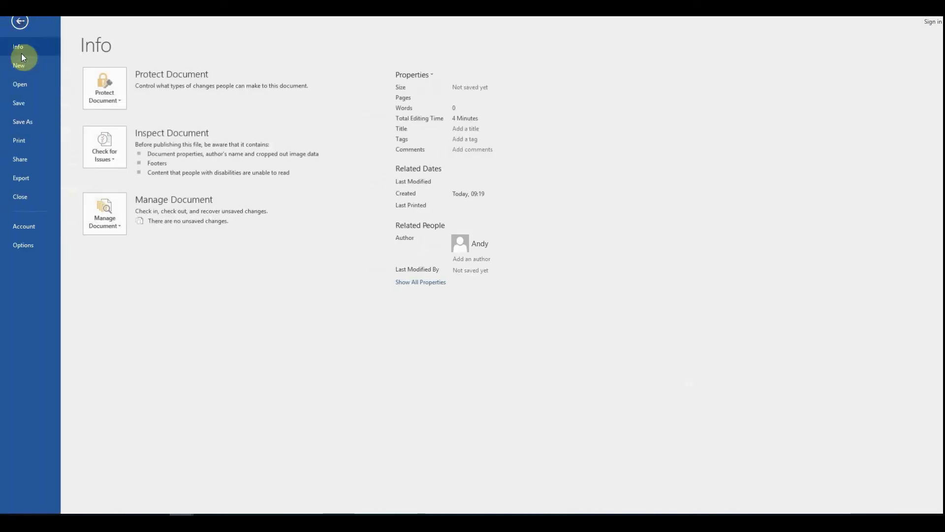
{"action": "left_click", "coordinate": [27, 119]}
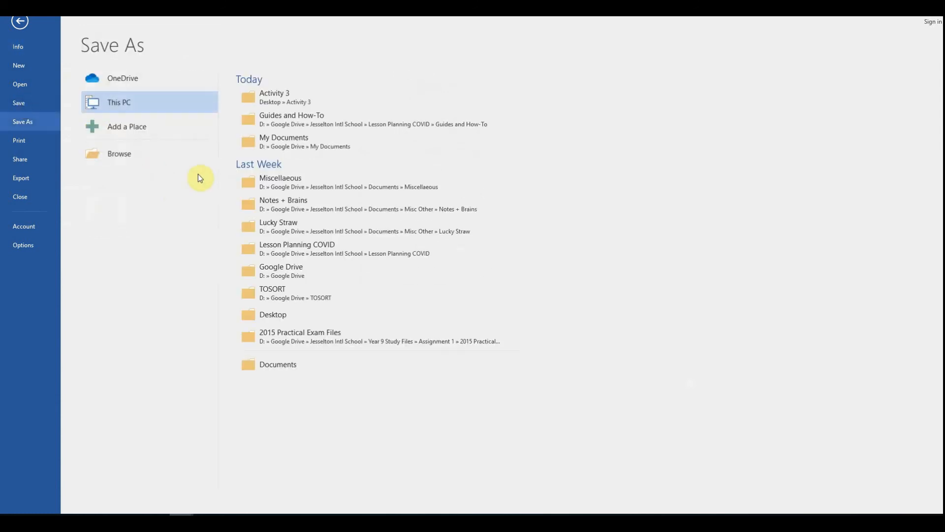
{"action": "left_click", "coordinate": [302, 98]}
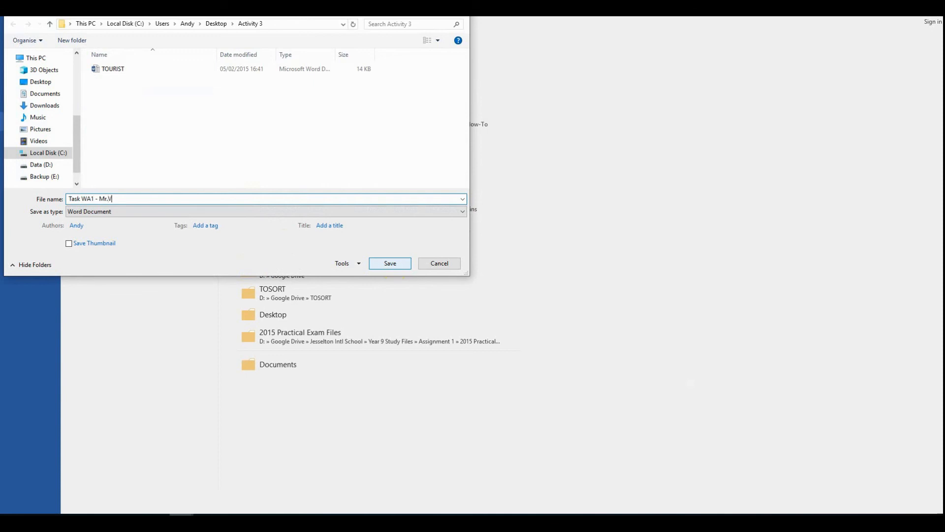
{"action": "left_click", "coordinate": [390, 264]}
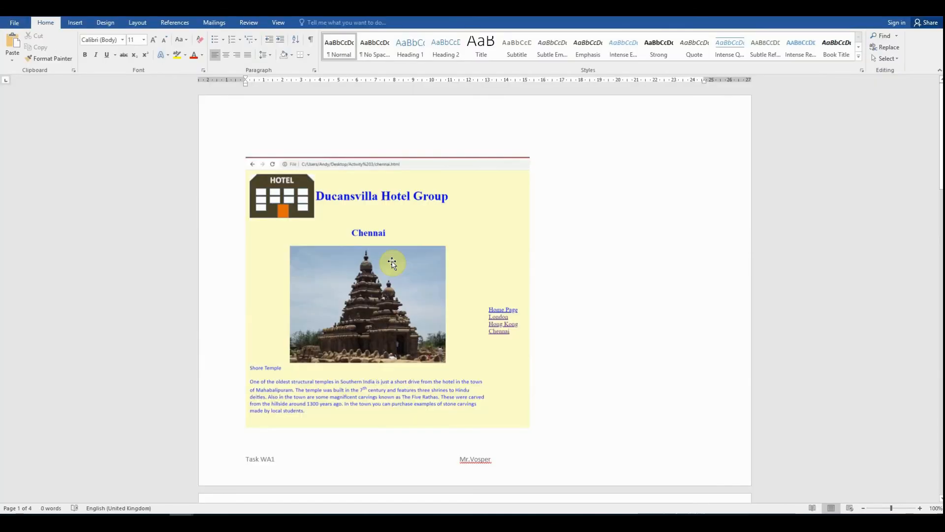
Step: Leave Word, open the Activity 3 folder from the desktop and select the saved Task WA1 document
{"action": "left_click", "coordinate": [887, 8]}
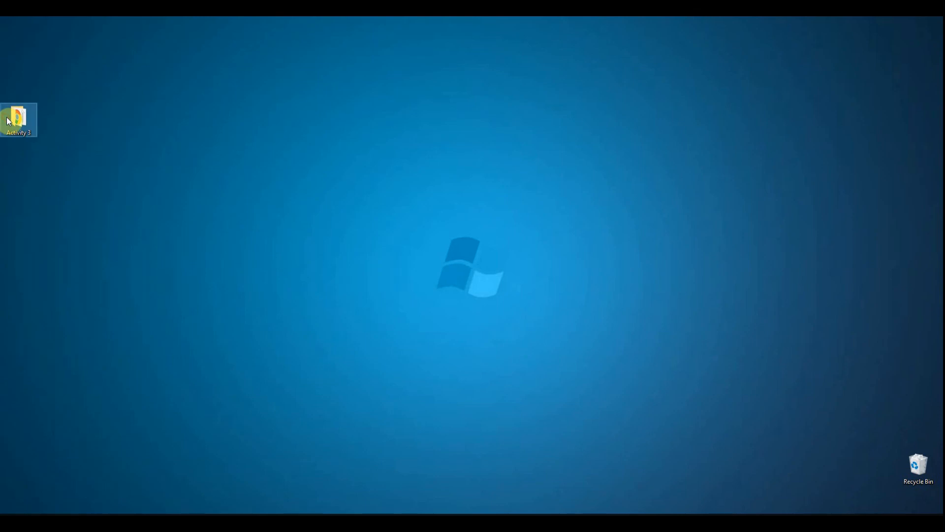
{"action": "double_click", "coordinate": [28, 129]}
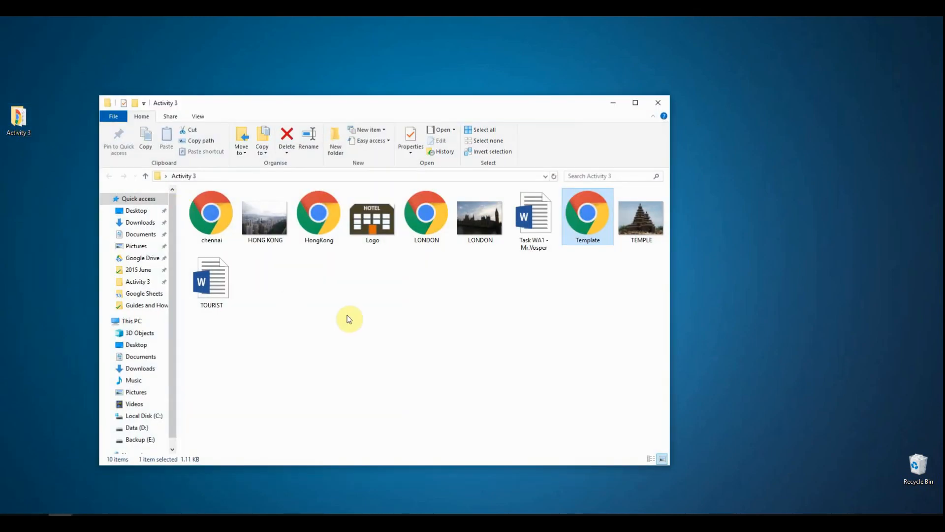
{"action": "left_click", "coordinate": [536, 231]}
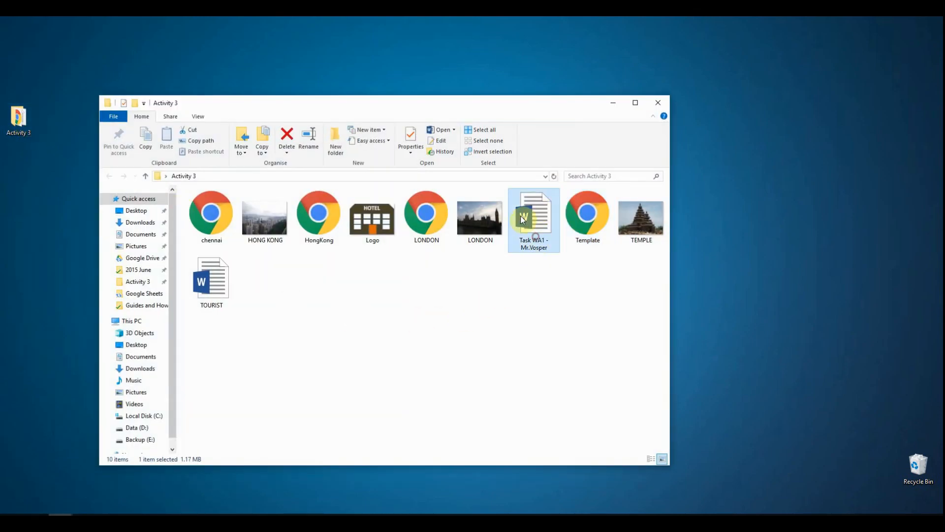